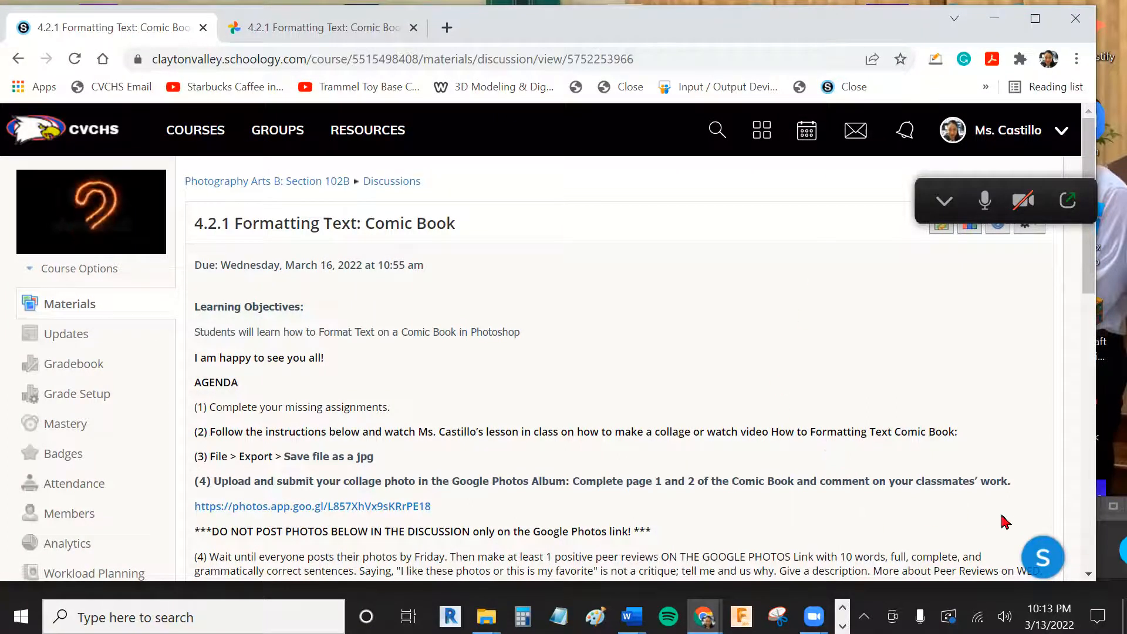
# Switch to Photoshop and maximize its window.
pyautogui.click(1100, 552)
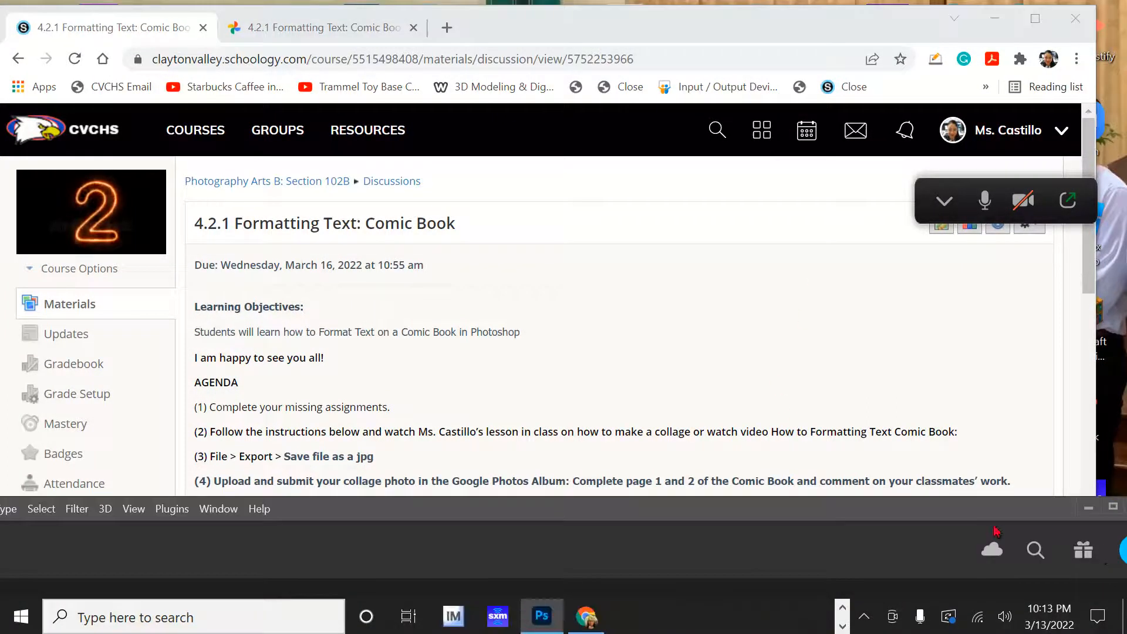
pyautogui.moveTo(977, 509); pyautogui.dragTo(880, 117)
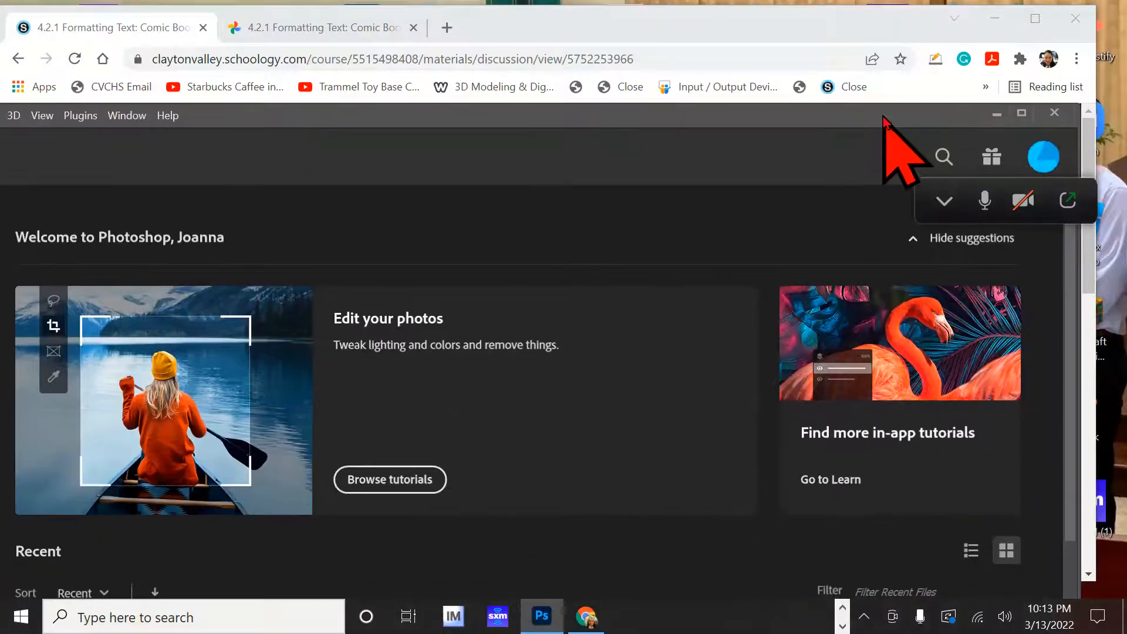
pyautogui.click(1024, 115)
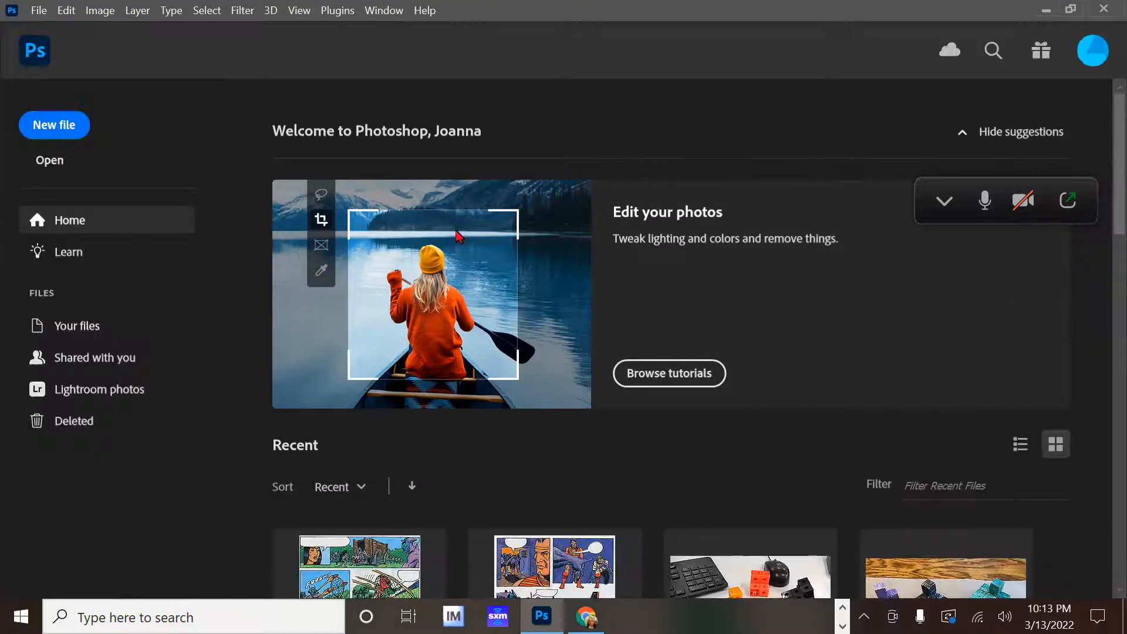
# Create a new document from the Photo presets, 17 inches wide and 11 inches high.
pyautogui.click(58, 124)
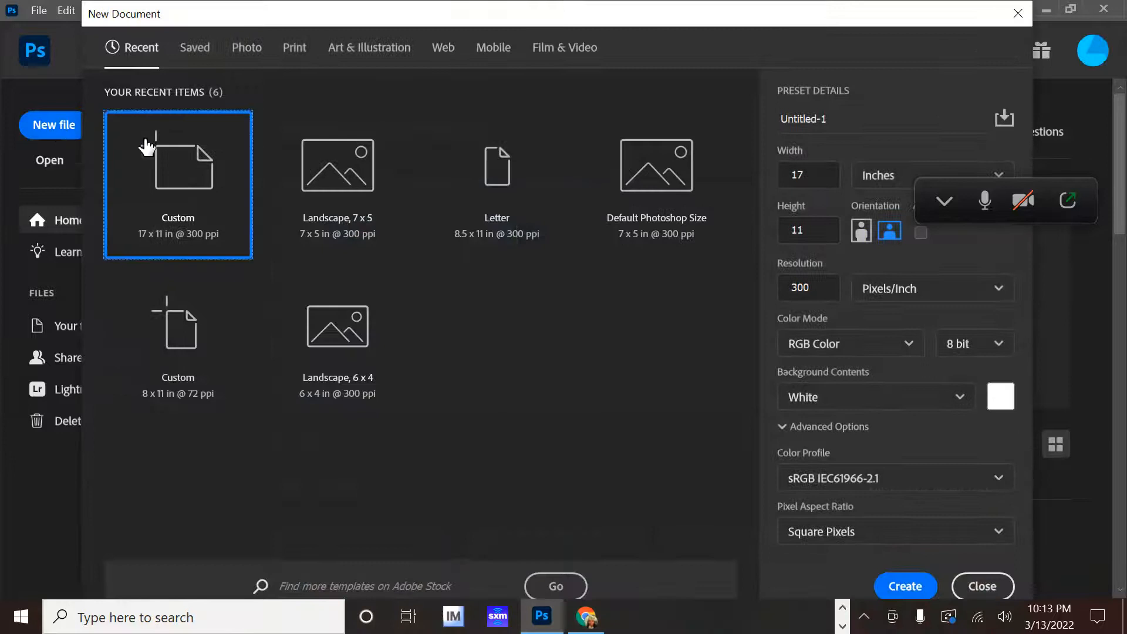
pyautogui.click(239, 54)
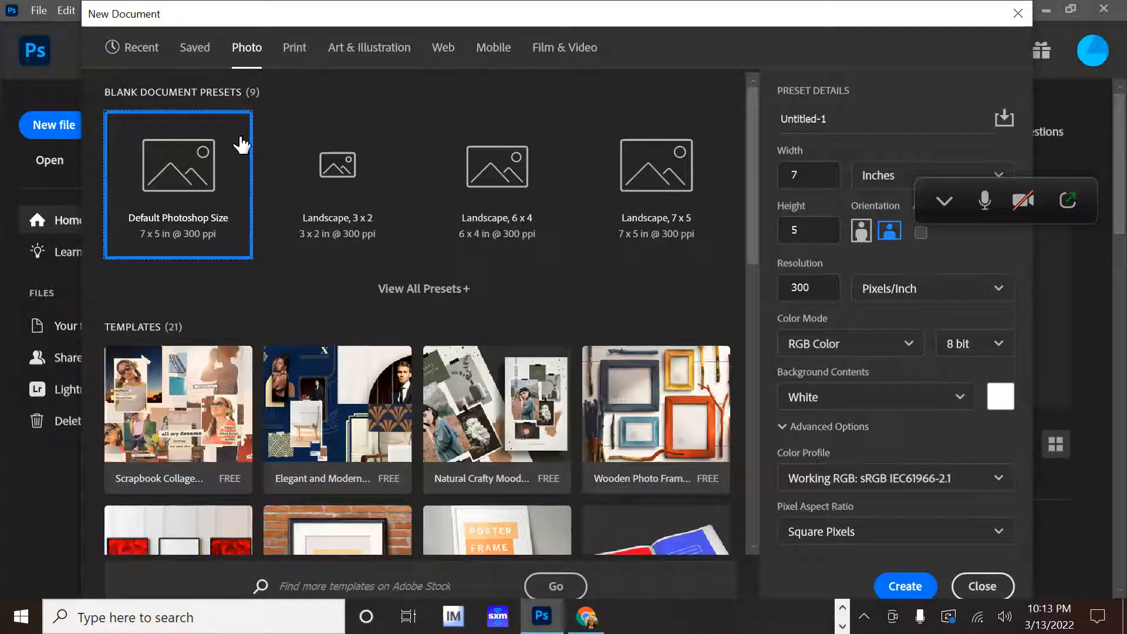
pyautogui.click(816, 180)
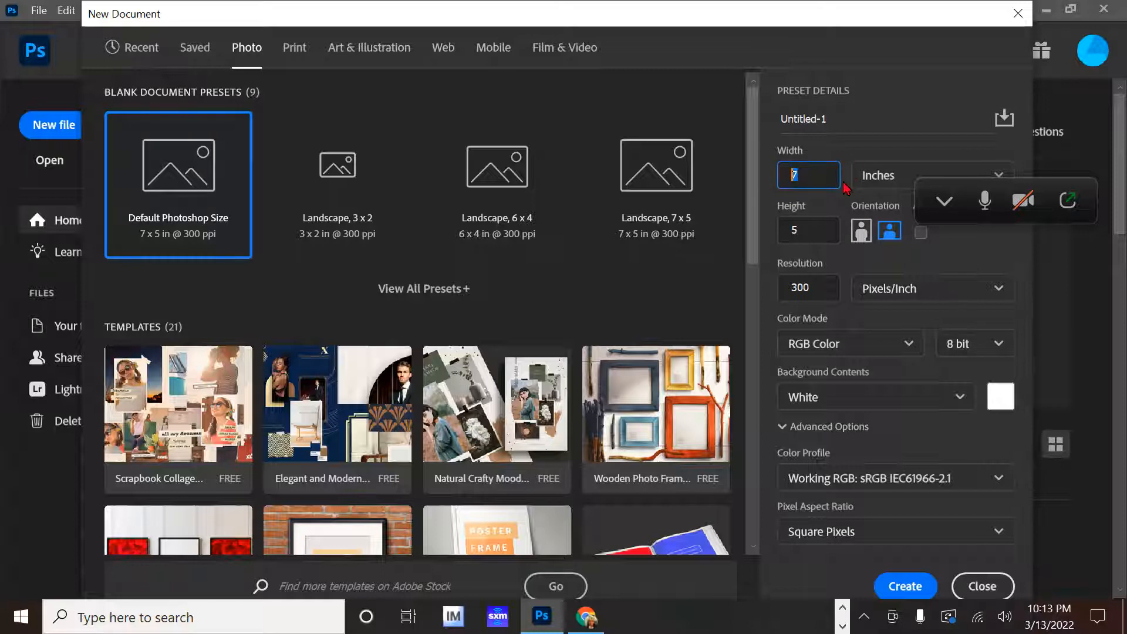
pyautogui.write('17')
pyautogui.moveTo(807, 220); pyautogui.dragTo(779, 232)
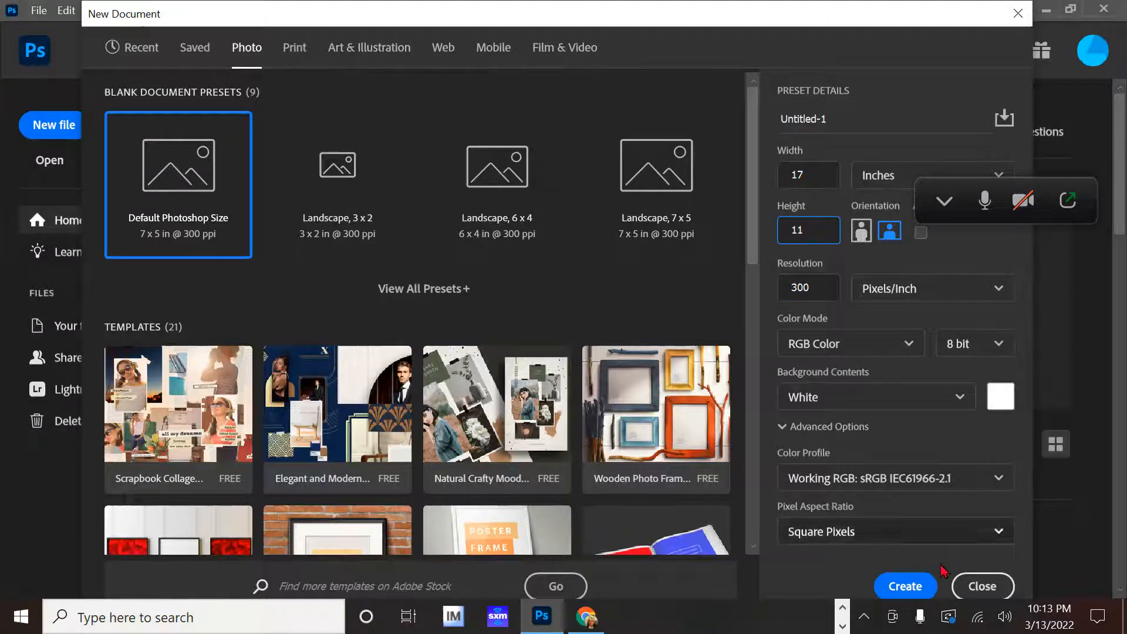
pyautogui.click(907, 585)
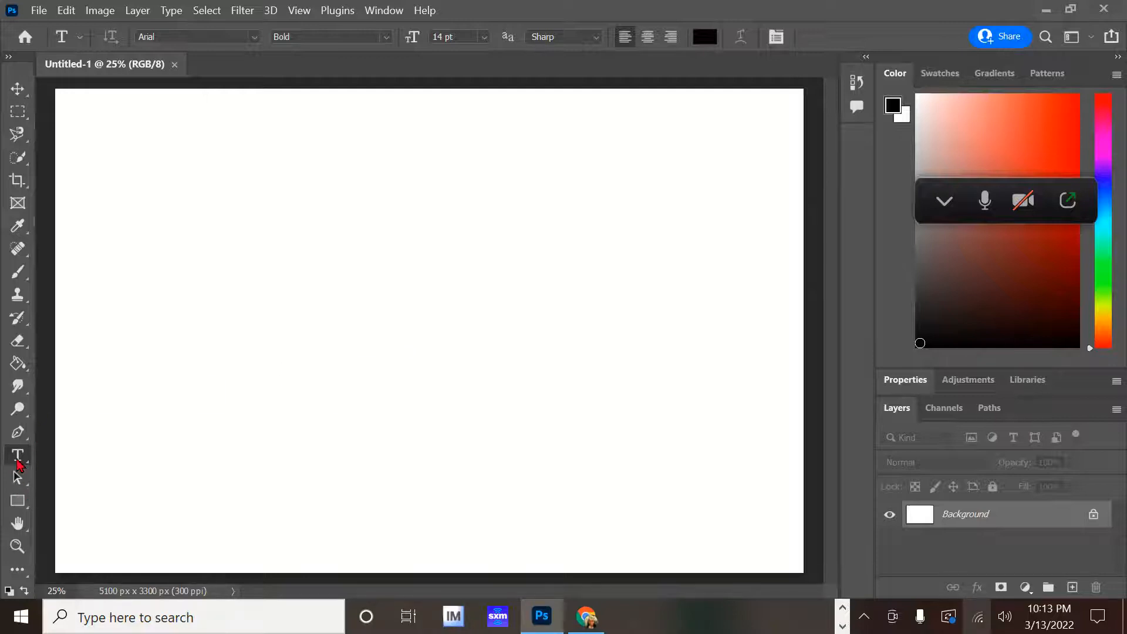
# Draw a wide paragraph text box in the upper part of the canvas and enter "Hello students".
pyautogui.moveTo(145, 163); pyautogui.dragTo(531, 317)
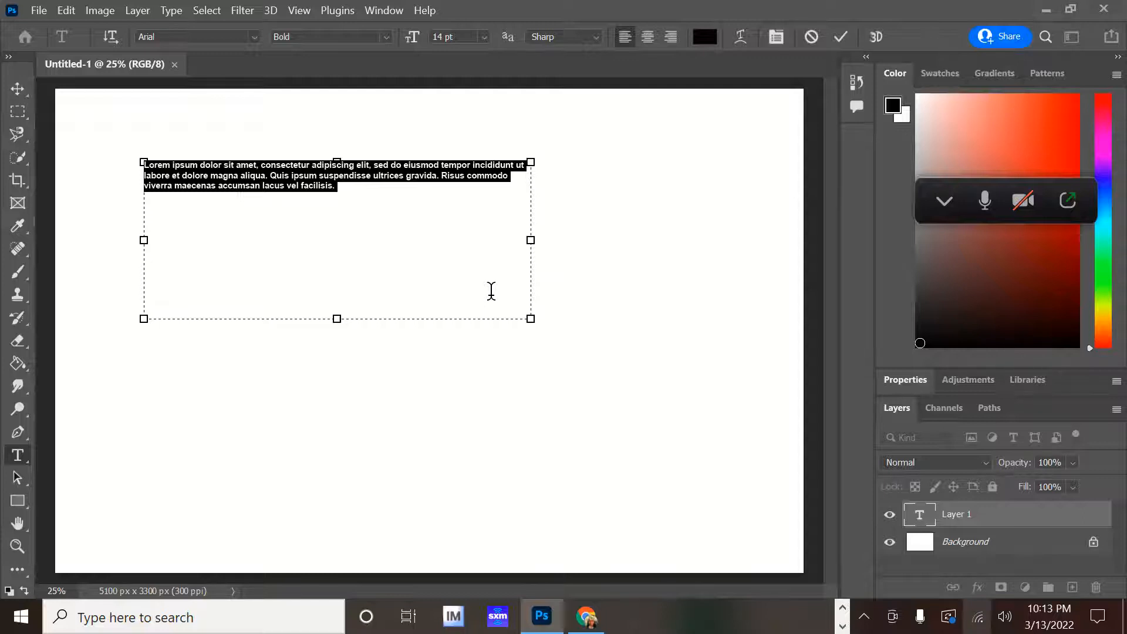
pyautogui.write('Hello students')
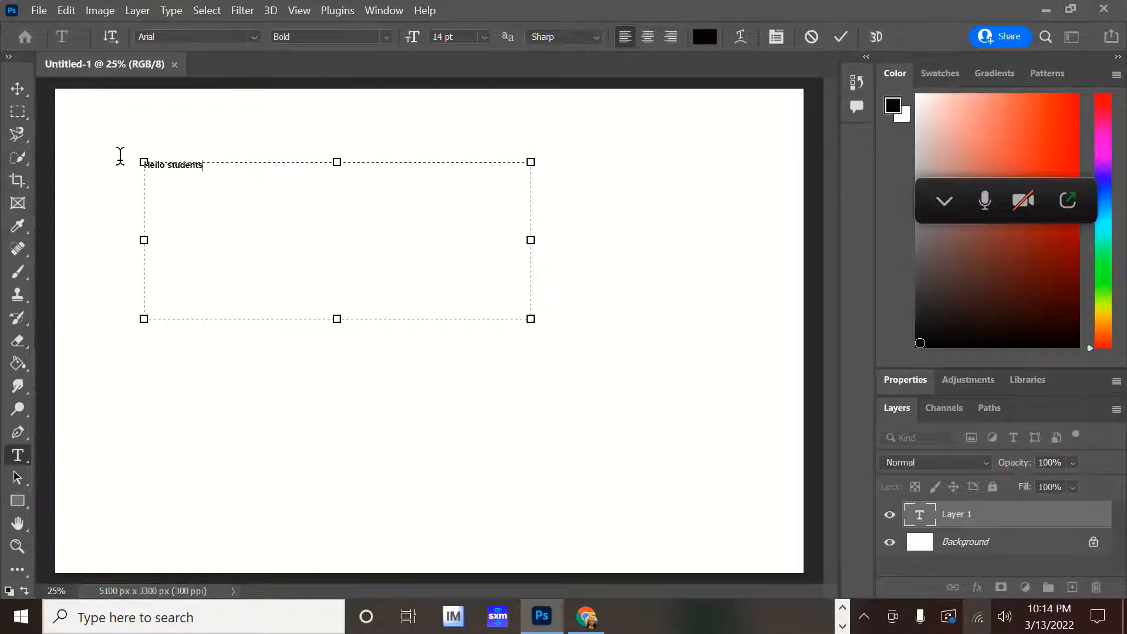
# Apply the Bradley Hand ITC font to the whole "Hello students" text.
pyautogui.hotkey('ctrl', 'a')
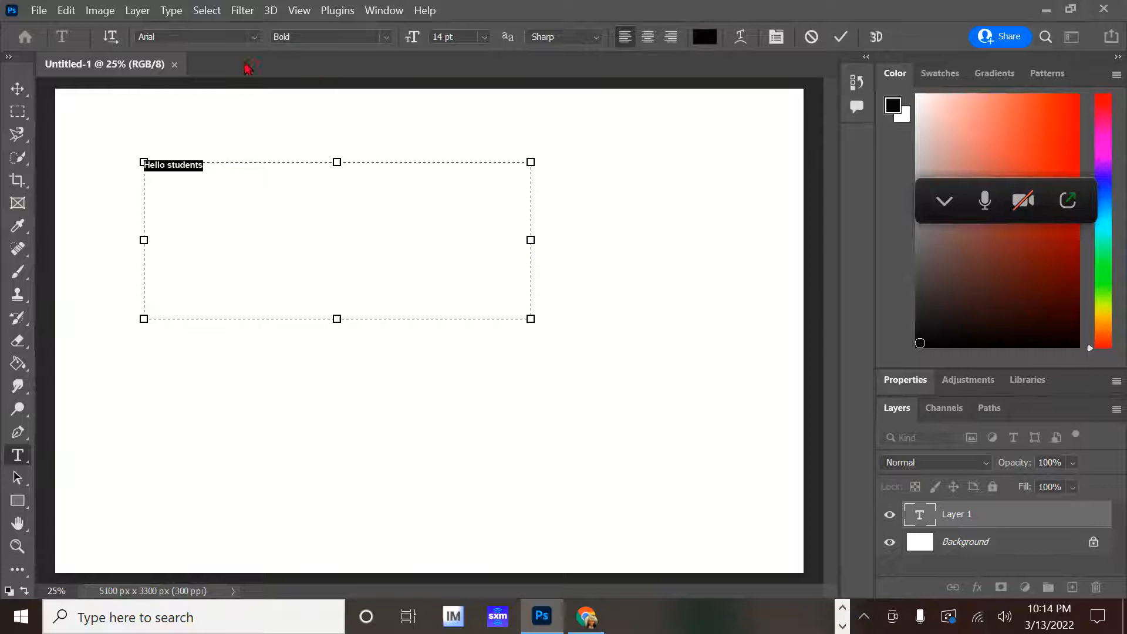
pyautogui.click(255, 37)
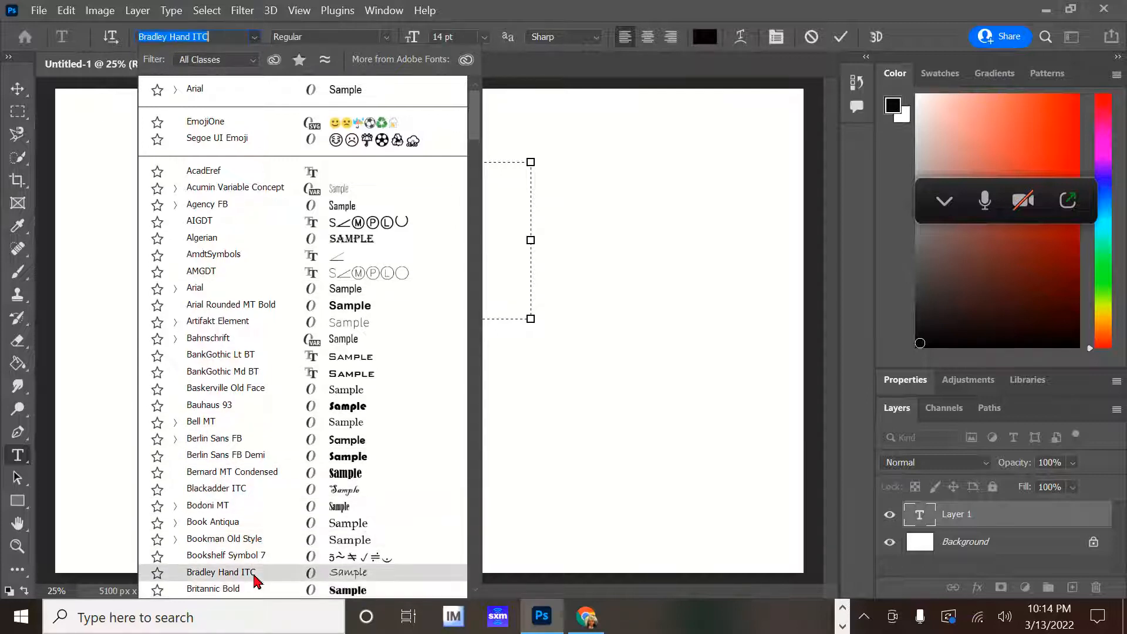
pyautogui.click(251, 574)
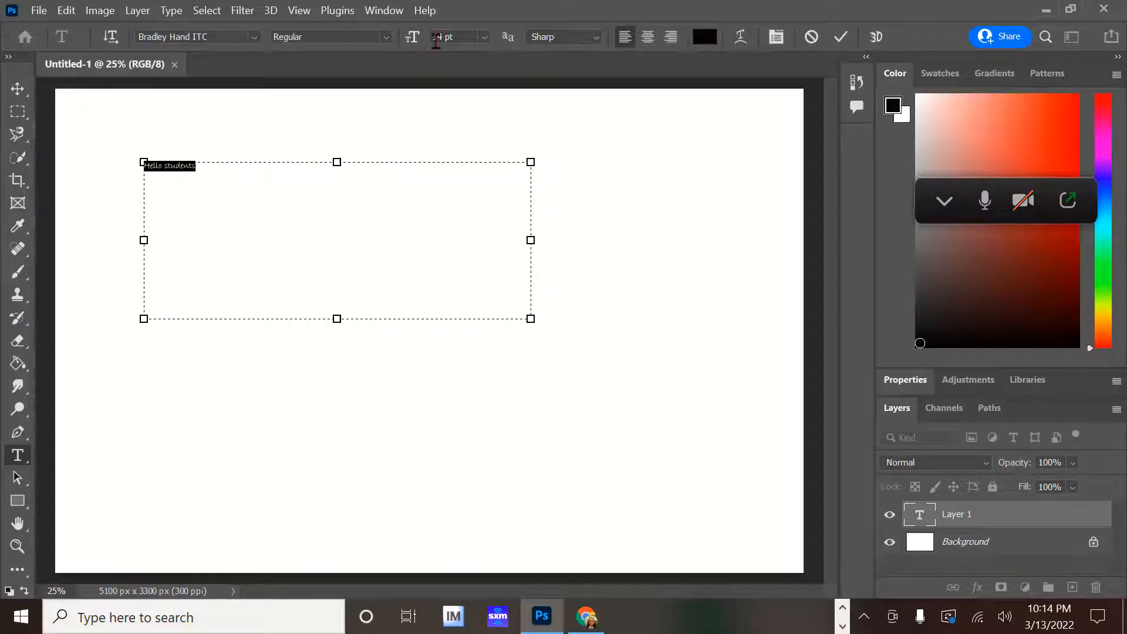
# Change the font of the "Hello students" text to Artifakt Element and view its available font styles.
pyautogui.click(256, 36)
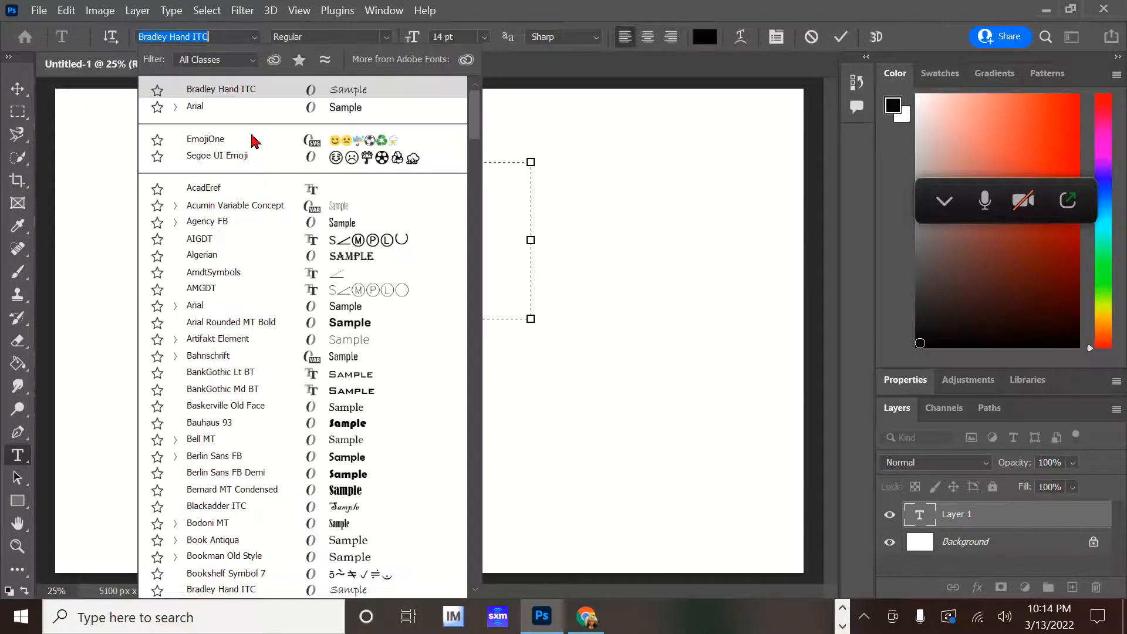
pyautogui.click(247, 340)
pyautogui.click(386, 37)
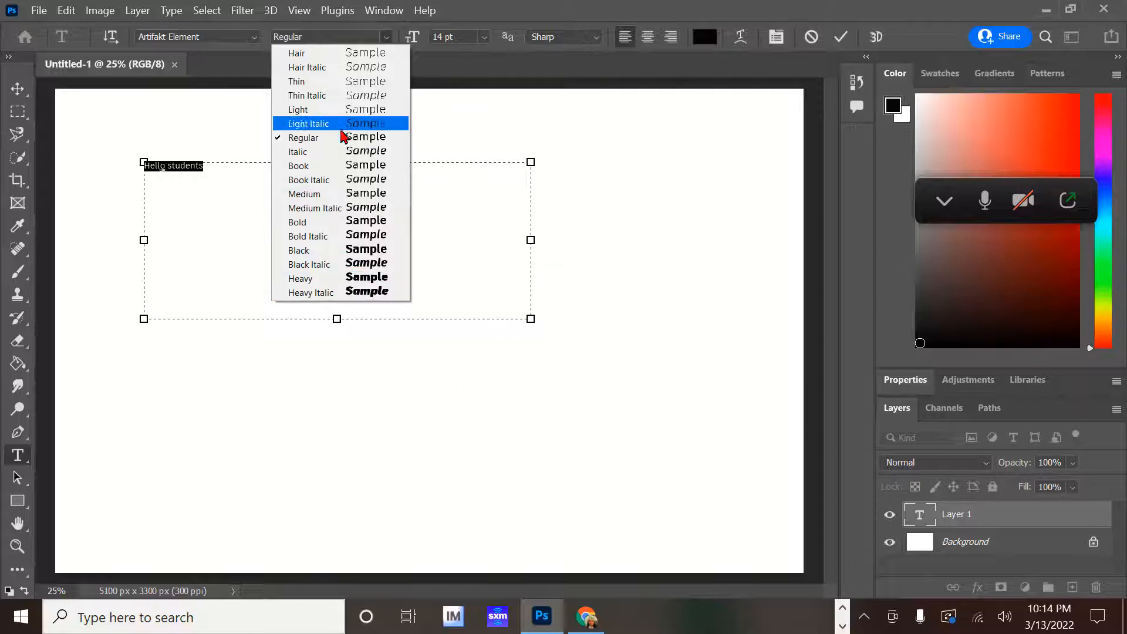
# Enlarge the "Hello students" text, trying 18 pt before setting the font size to 48 pt.
pyautogui.click(485, 39)
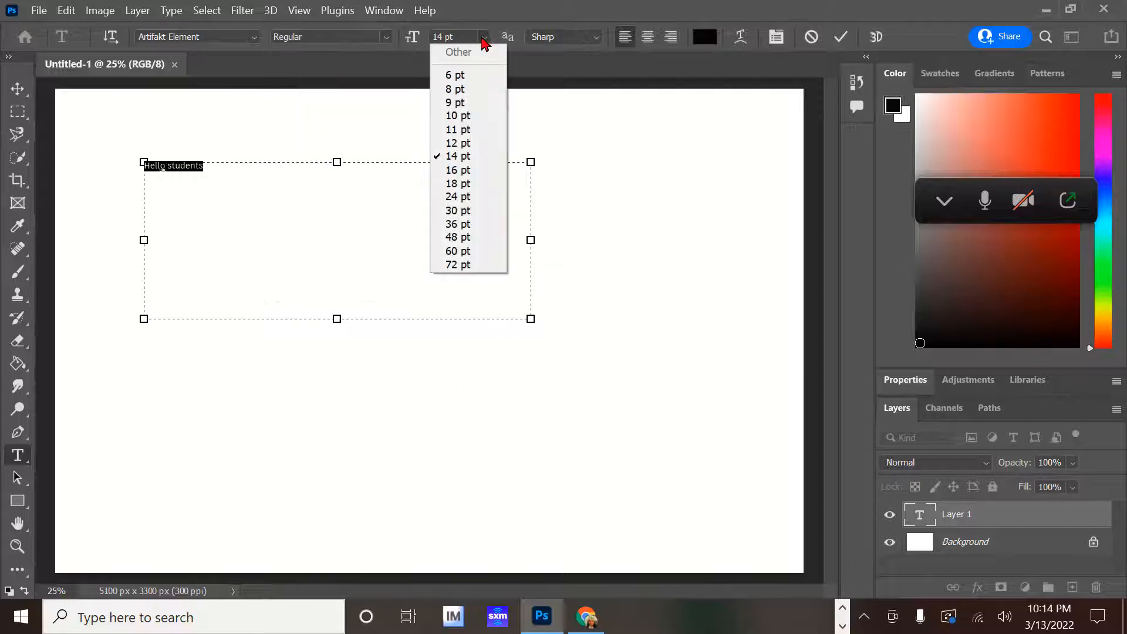
pyautogui.click(458, 182)
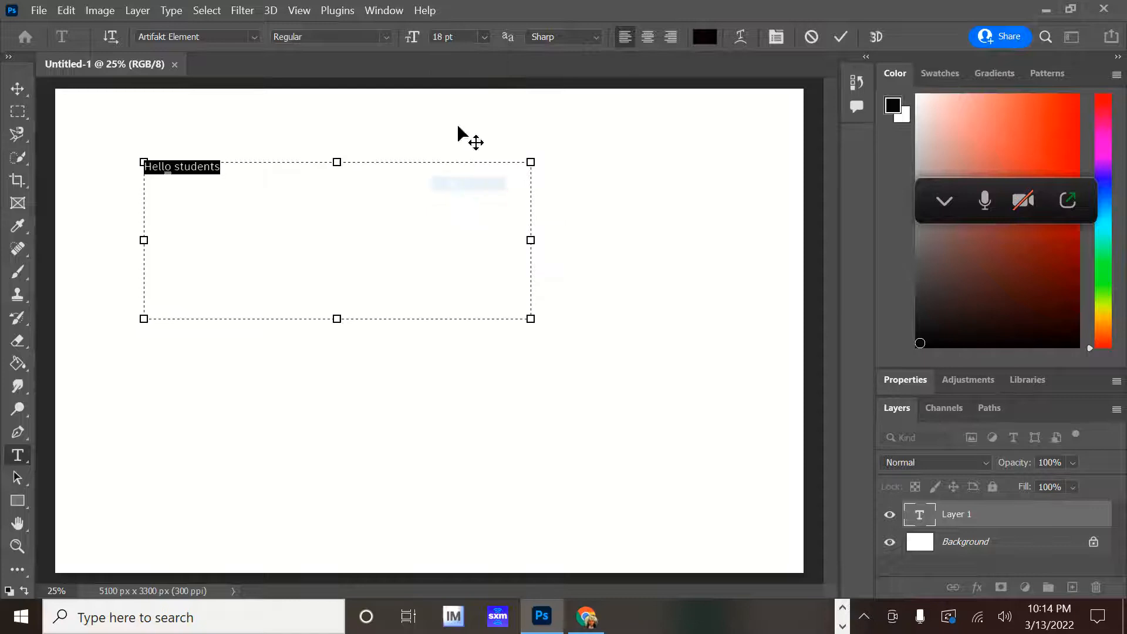
pyautogui.click(482, 37)
pyautogui.click(458, 237)
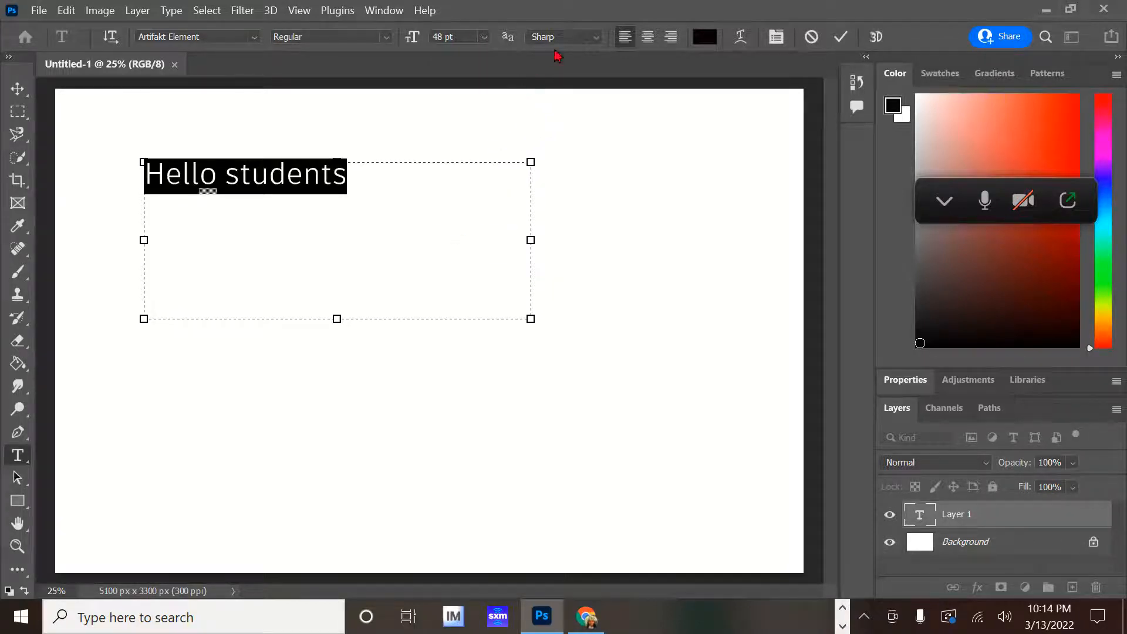
# Look through the anti-aliasing options and the text color picker, keeping the current color.
pyautogui.click(596, 39)
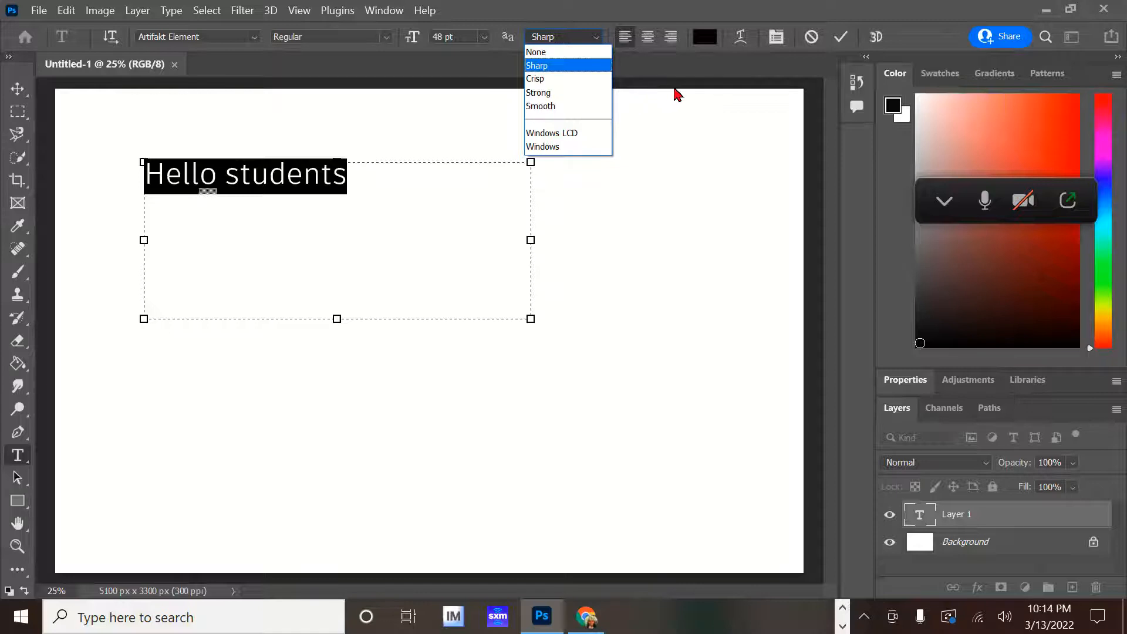
pyautogui.click(706, 40)
pyautogui.click(707, 40)
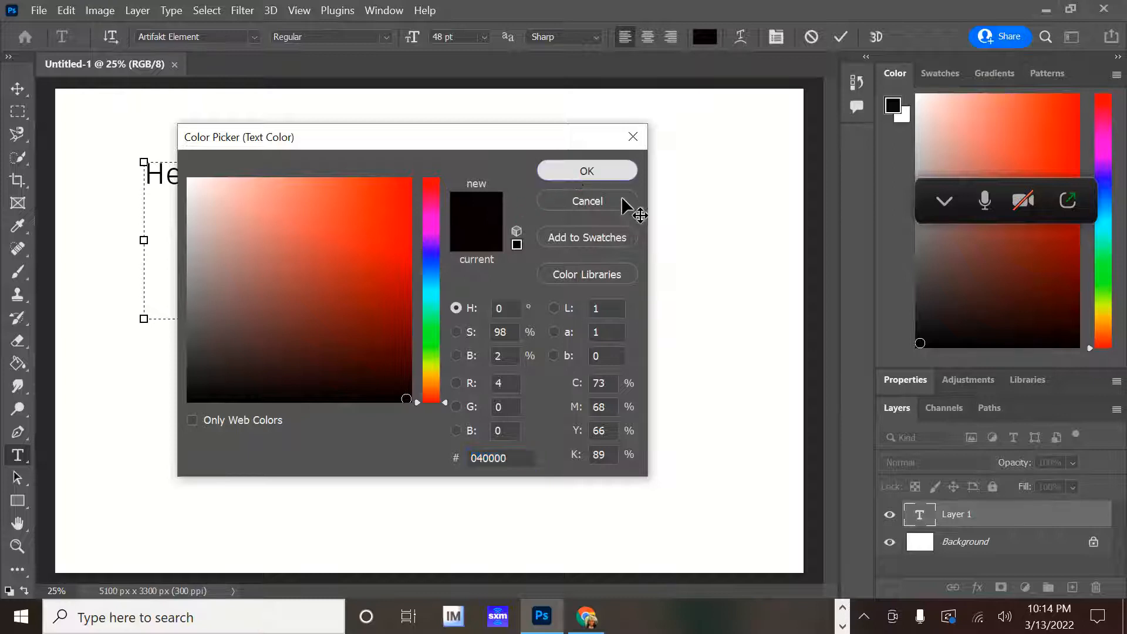
pyautogui.press('Return')
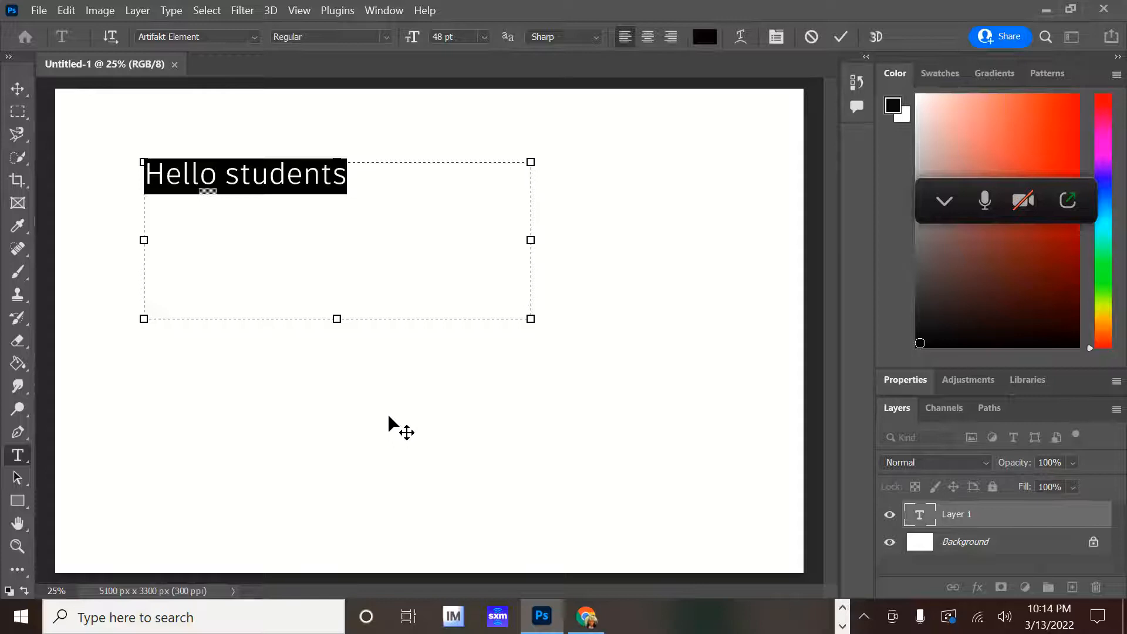
# Delete the "Hello students" text, commit the empty box, and place a new point text in the canvas's upper area.
pyautogui.press('BackSpace')
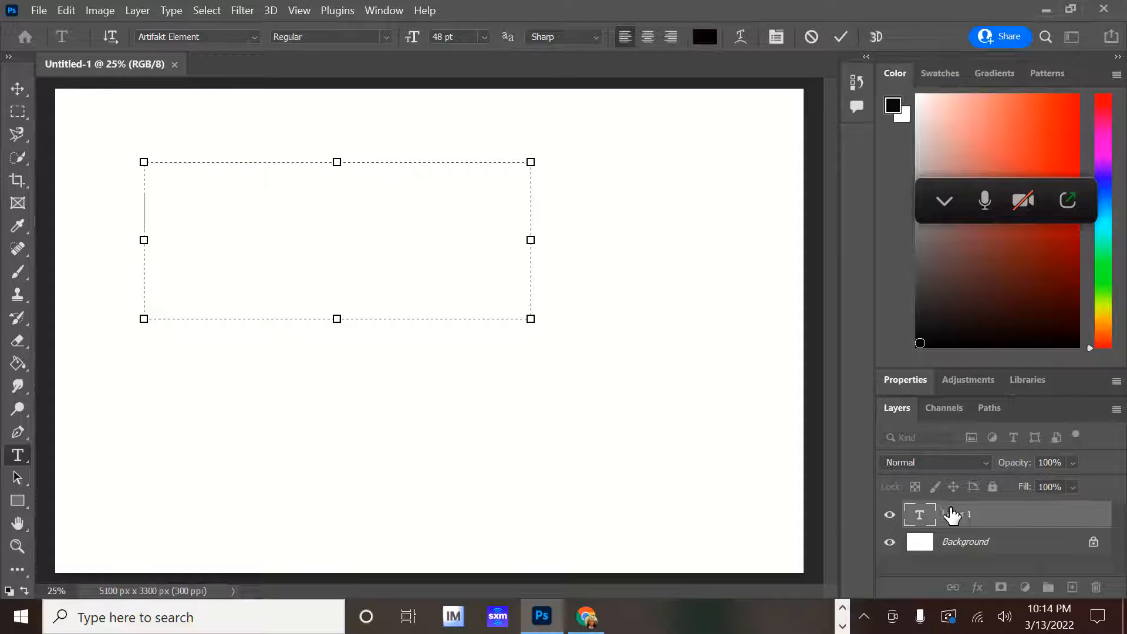
pyautogui.click(971, 521)
pyautogui.click(259, 235)
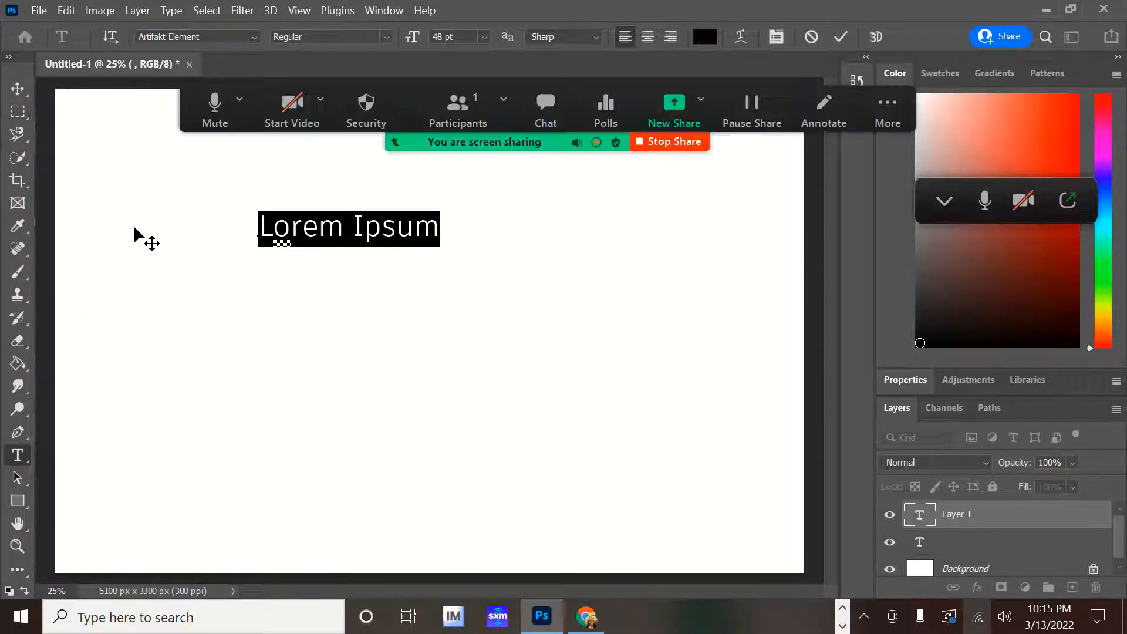
# Hide the floating meeting controls that cover the canvas.
pyautogui.click(887, 108)
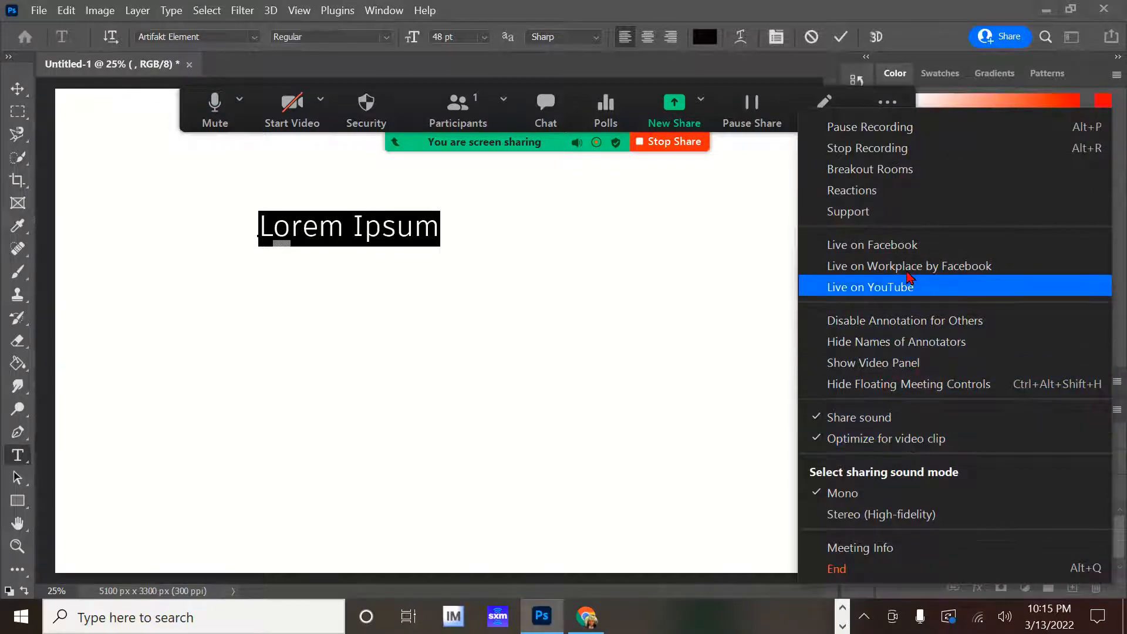
pyautogui.click(898, 384)
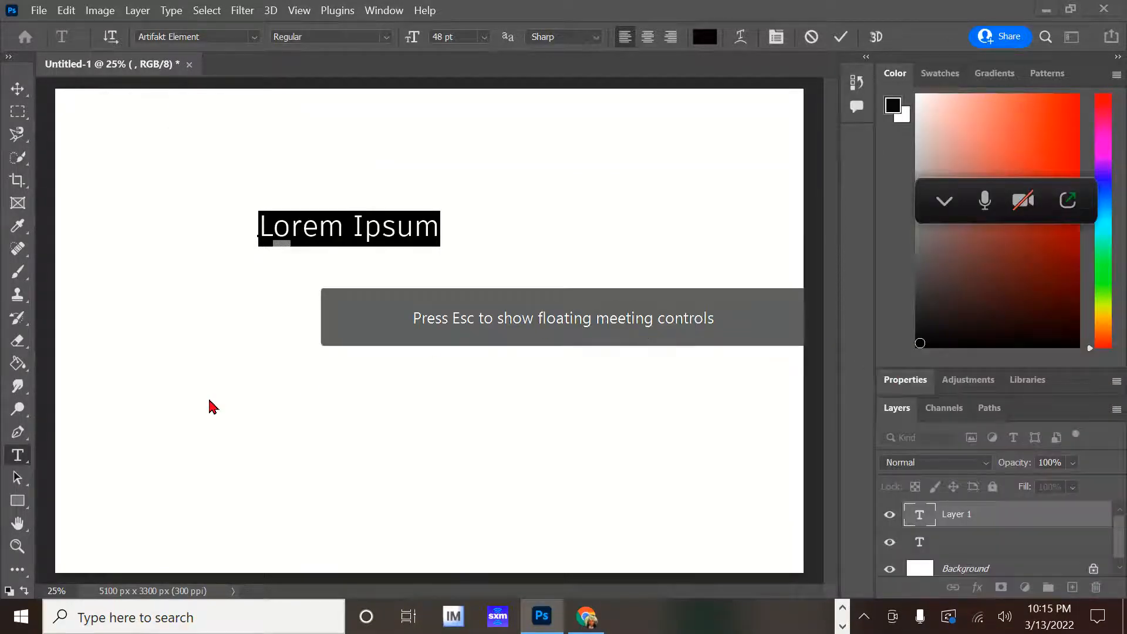
# Move the "Lorem Ipsum" point text slightly down and to the left, and commit it.
pyautogui.rightClick(21, 455)
pyautogui.moveTo(200, 302); pyautogui.dragTo(164, 288)
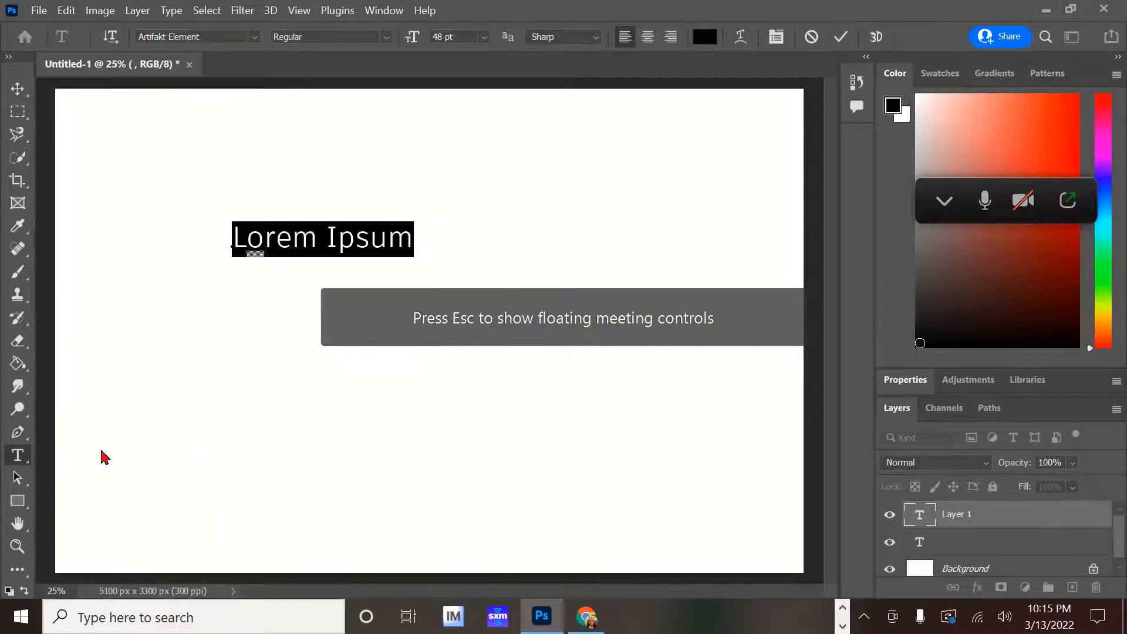
pyautogui.click(81, 462)
pyautogui.rightClick(114, 415)
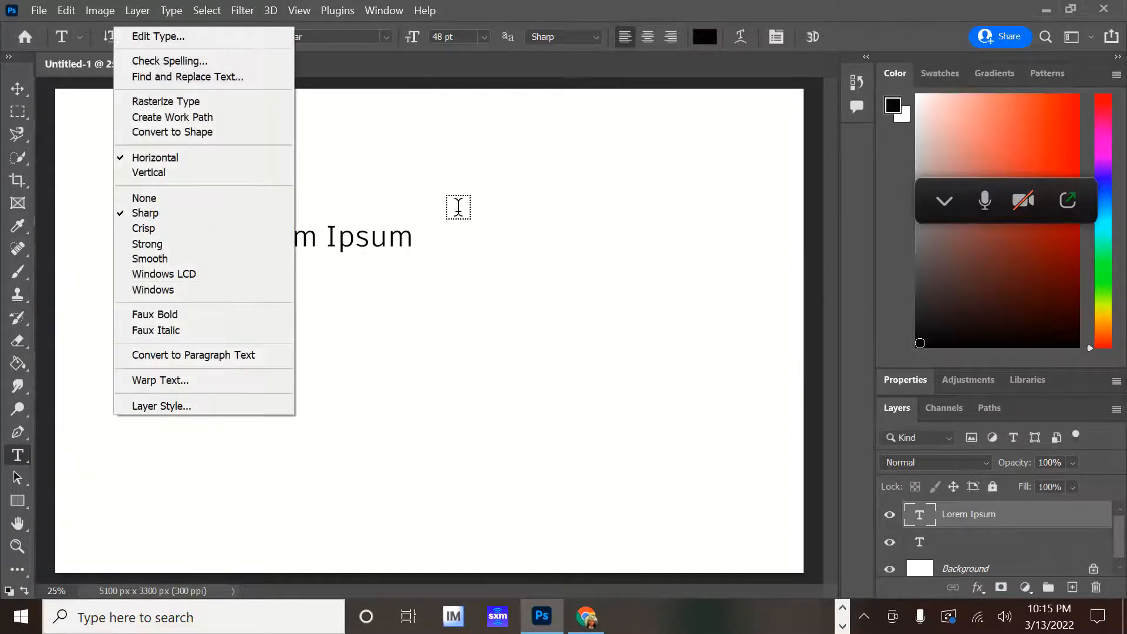
pyautogui.click(699, 315)
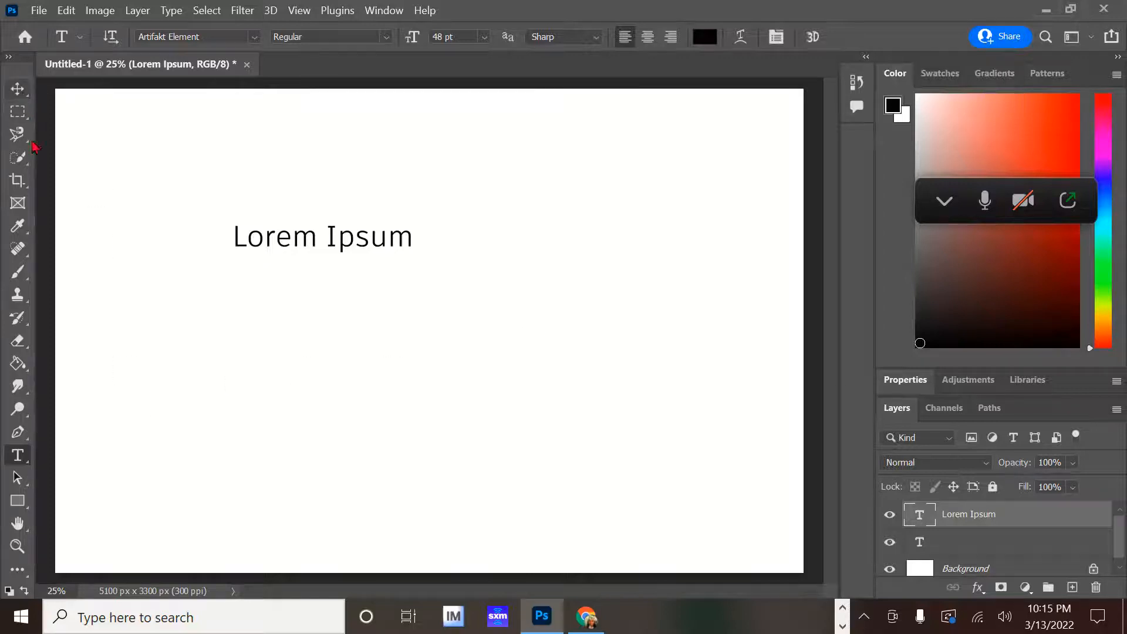
# Draw a paragraph text box below the "Lorem Ipsum" text and hide the floating meeting controls again.
pyautogui.moveTo(99, 338); pyautogui.dragTo(516, 453)
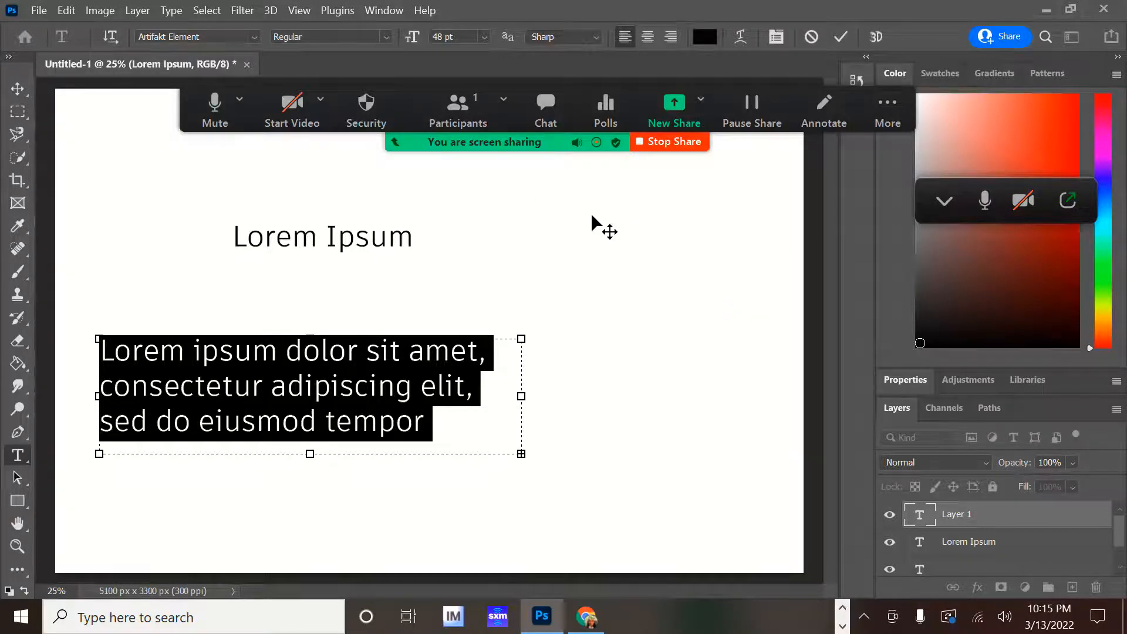
pyautogui.click(887, 109)
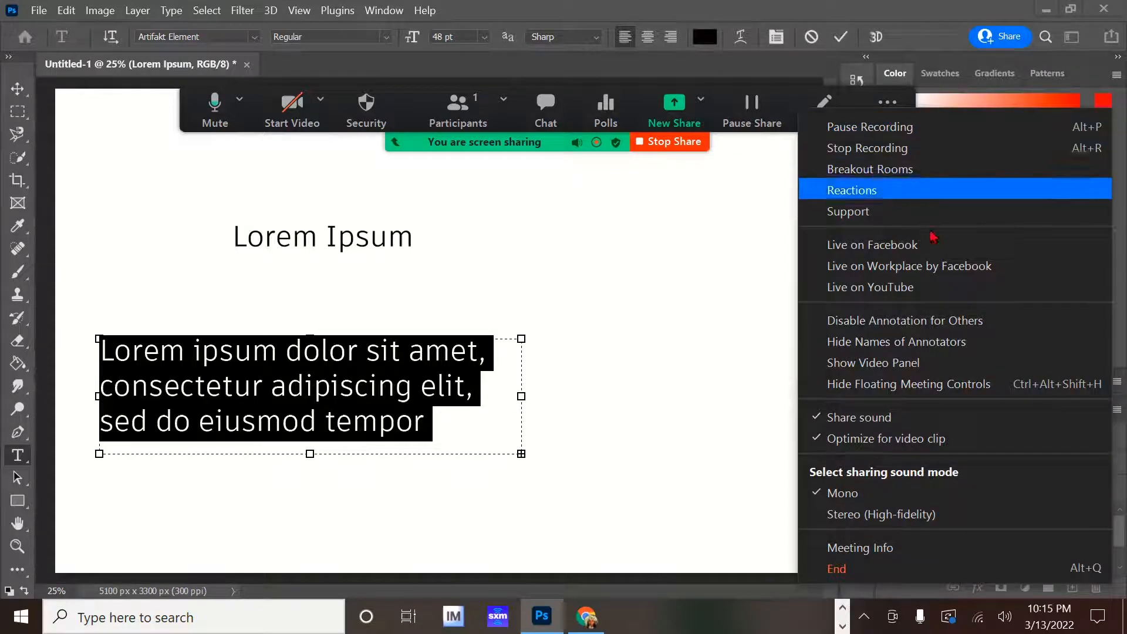
pyautogui.click(940, 384)
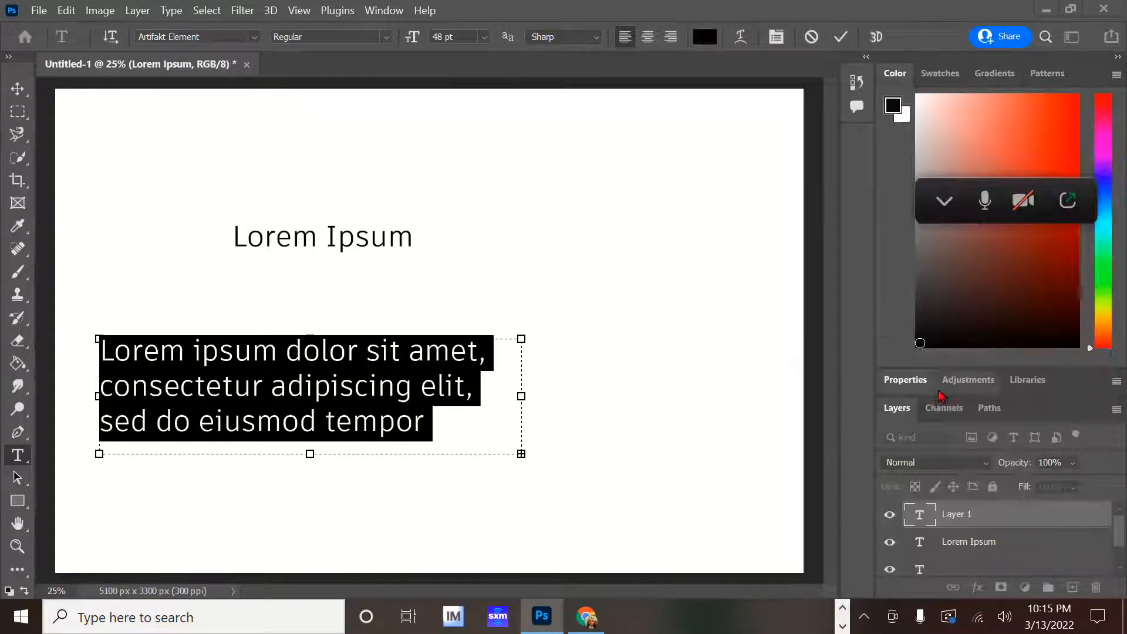
# Commit the placeholder paragraph text and select its layer for editing.
pyautogui.click(974, 519)
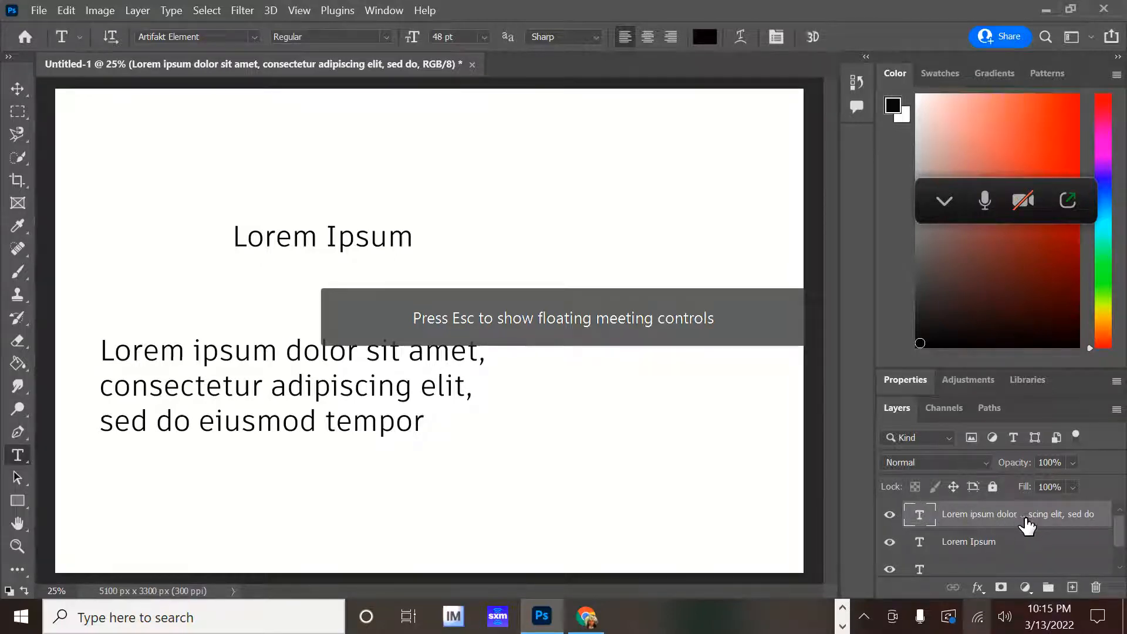
pyautogui.click(988, 544)
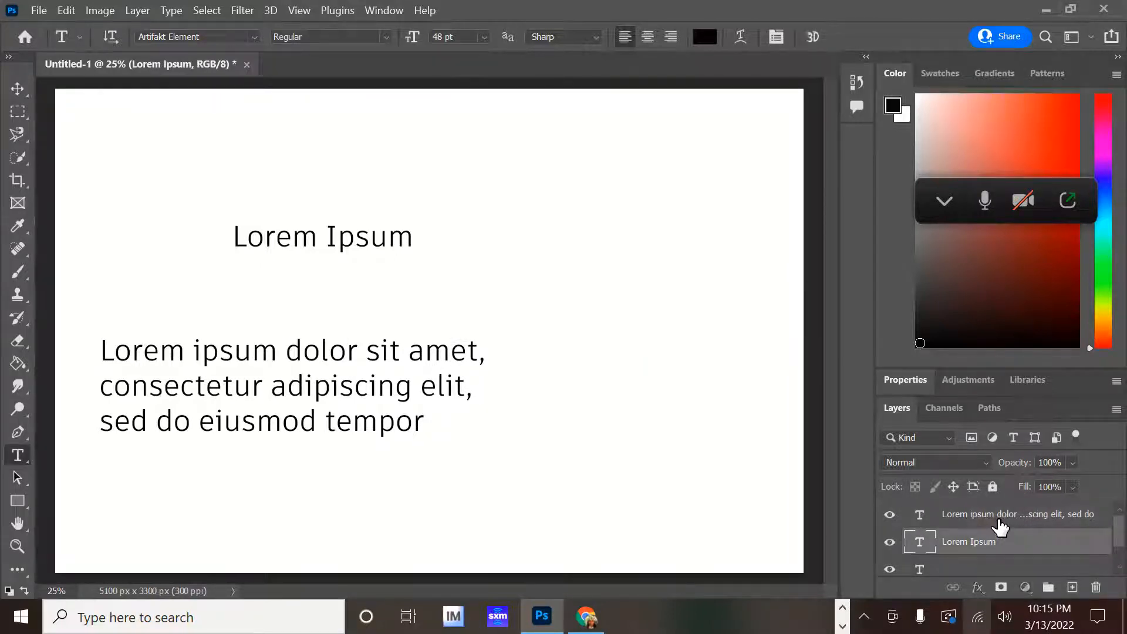
pyautogui.click(1000, 526)
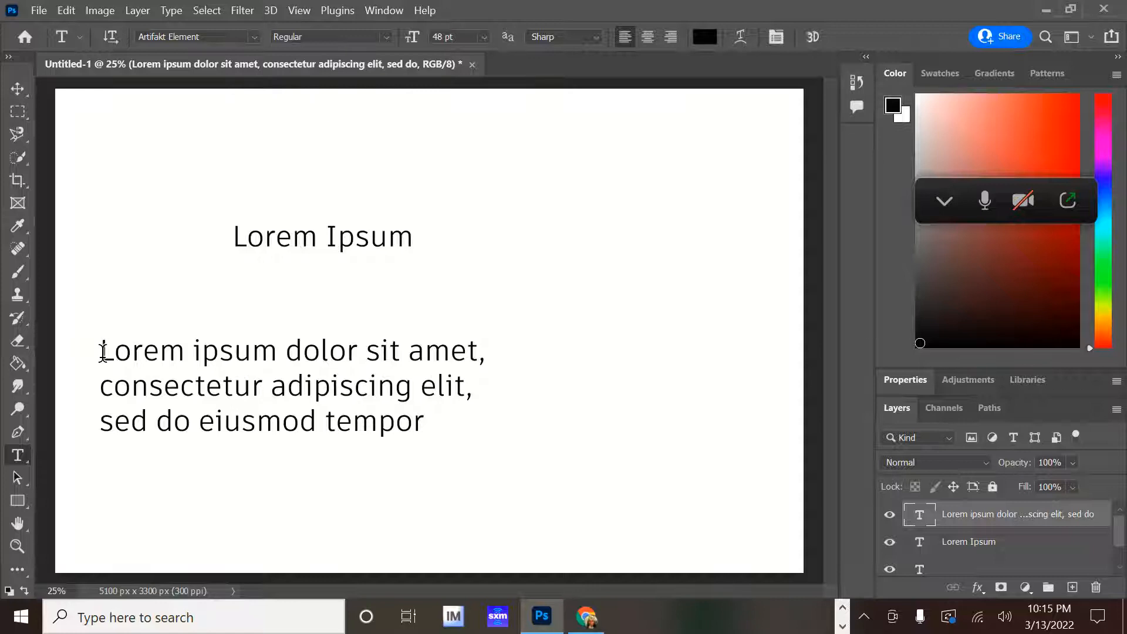
# Replace the visible placeholder lines in the paragraph text box with "Hello students".
pyautogui.moveTo(103, 353); pyautogui.dragTo(450, 423)
pyautogui.write('He')
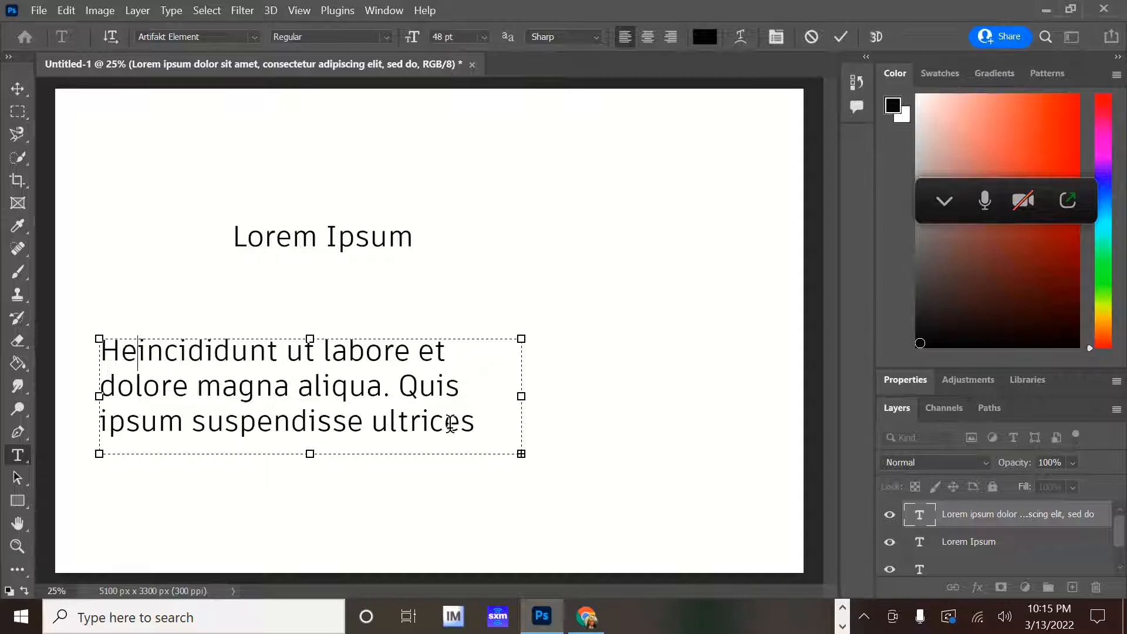
pyautogui.write('llo student')
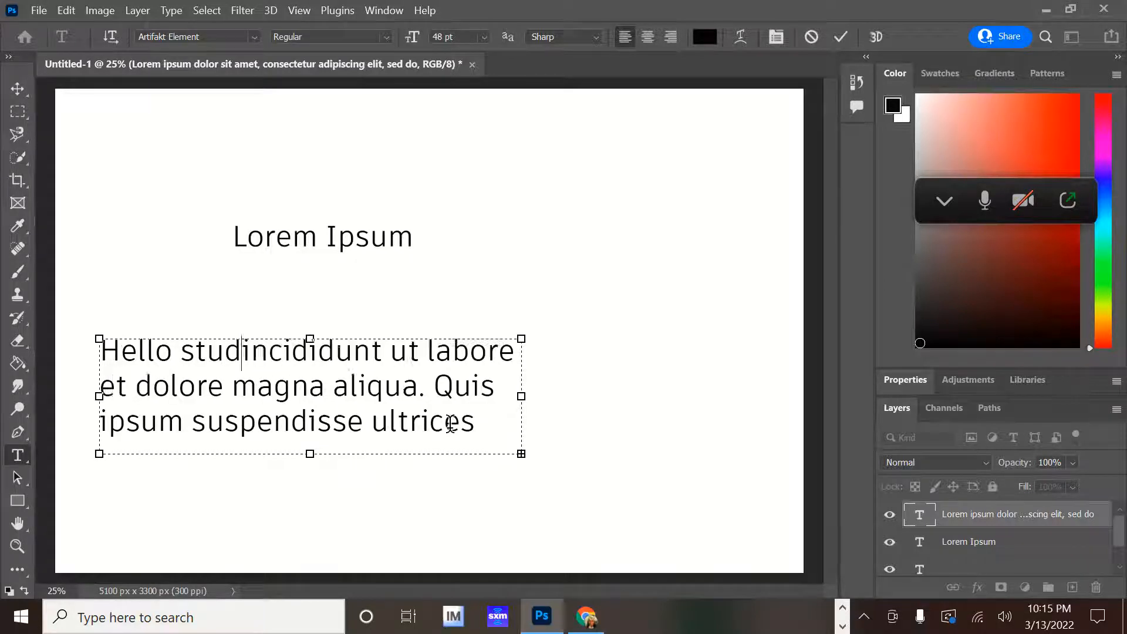
pyautogui.write('s')
# Delete all the remaining placeholder text after "Hello students" and commit the text layer.
pyautogui.click(450, 423)
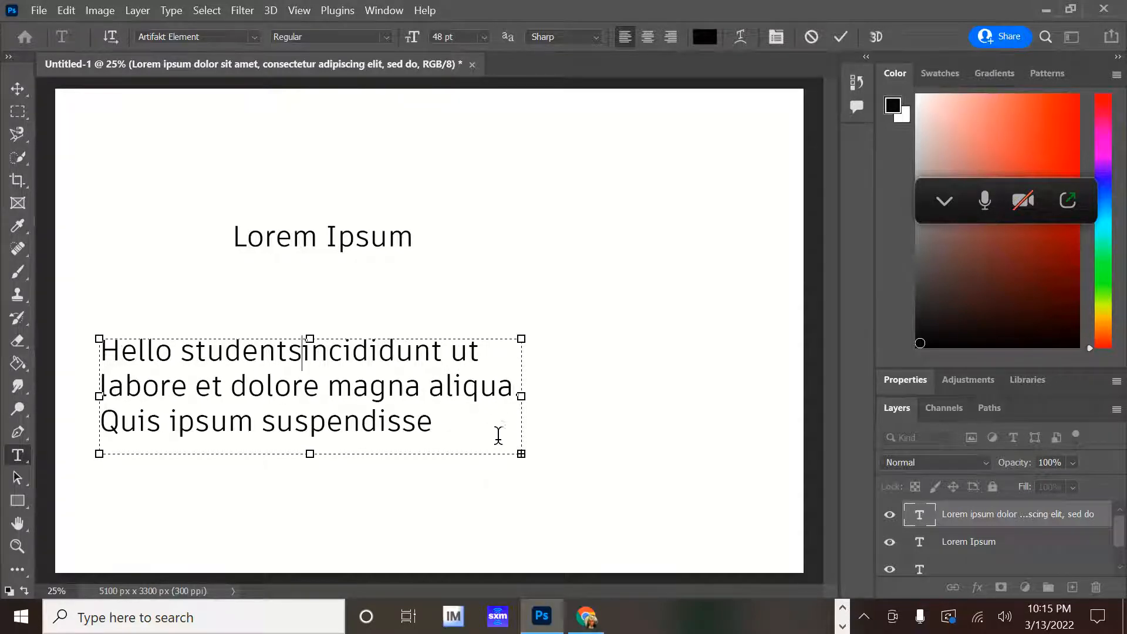
pyautogui.keyDown('shift'); pyautogui.click(313, 346); pyautogui.keyUp('shift')
pyautogui.press('BackSpace')
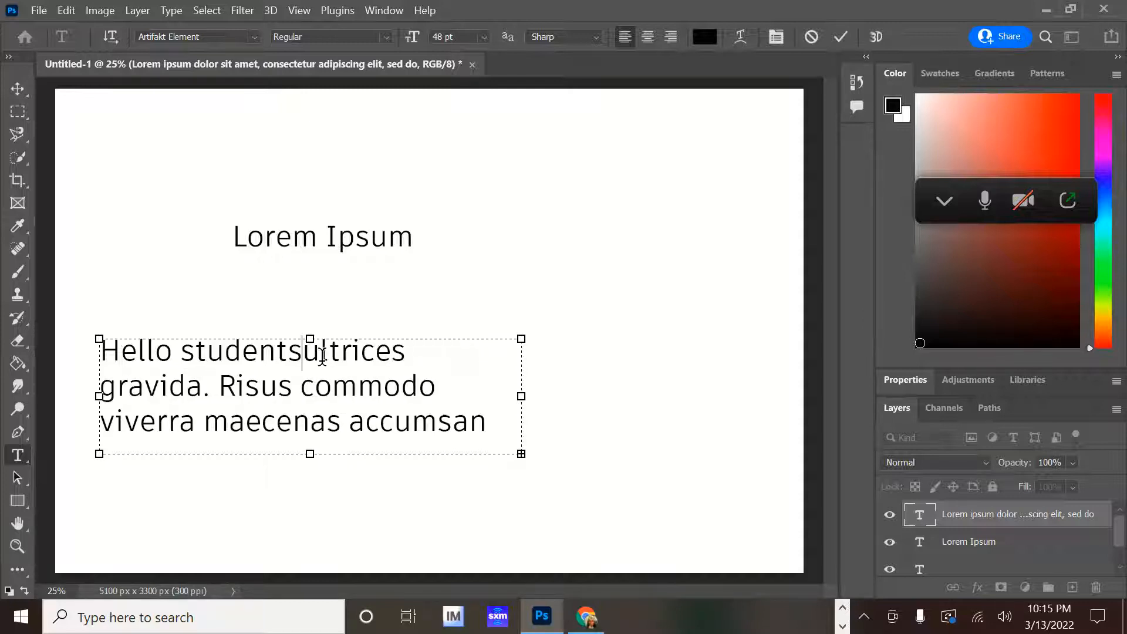
pyautogui.keyDown('shift'); pyautogui.click(500, 540); pyautogui.keyUp('shift')
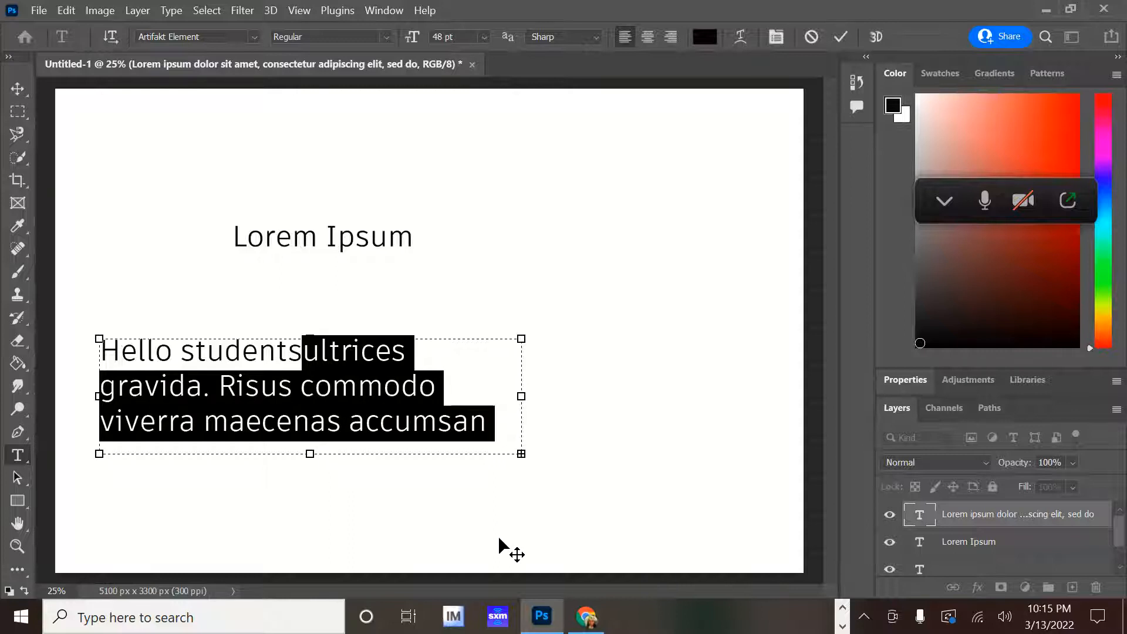
pyautogui.press('BackSpace')
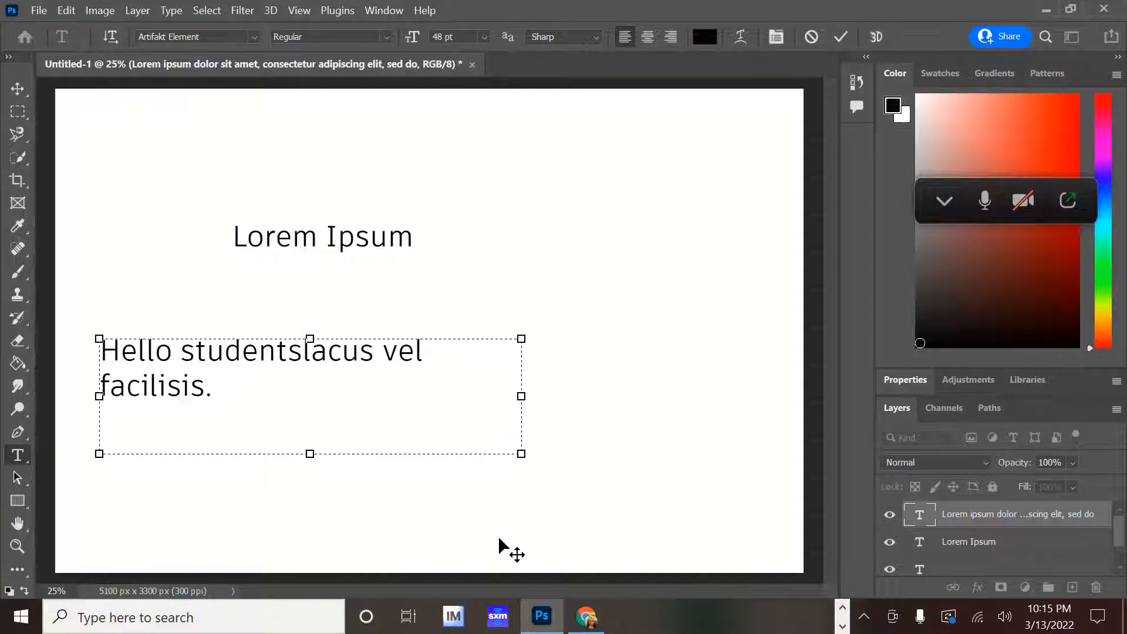
pyautogui.keyDown('shift'); pyautogui.click(375, 427); pyautogui.keyUp('shift')
pyautogui.press('BackSpace')
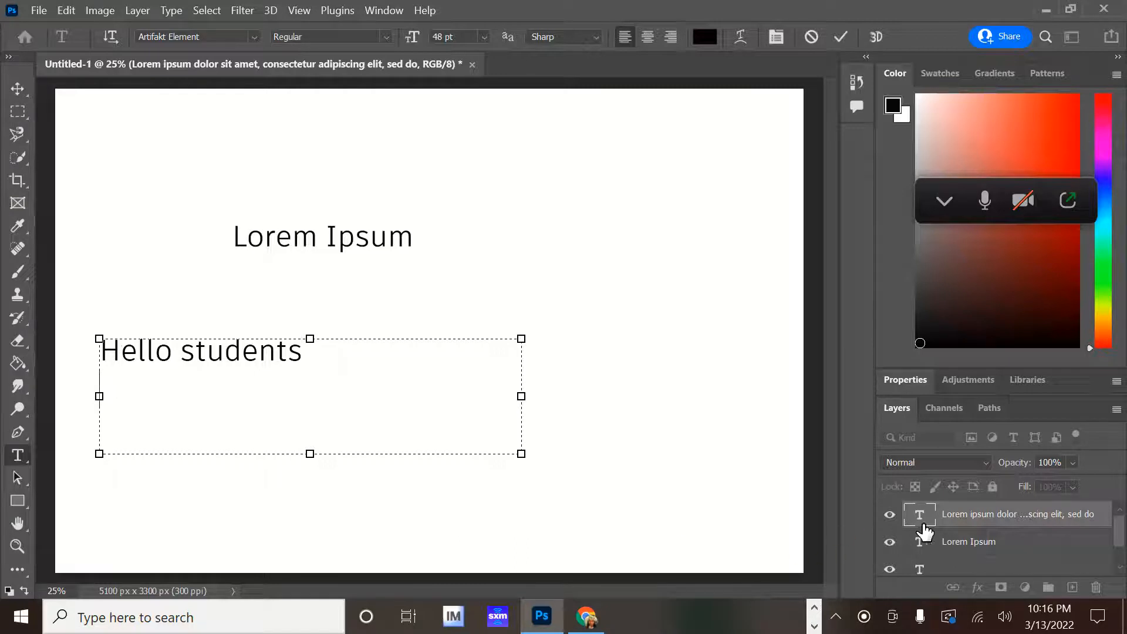
pyautogui.click(957, 520)
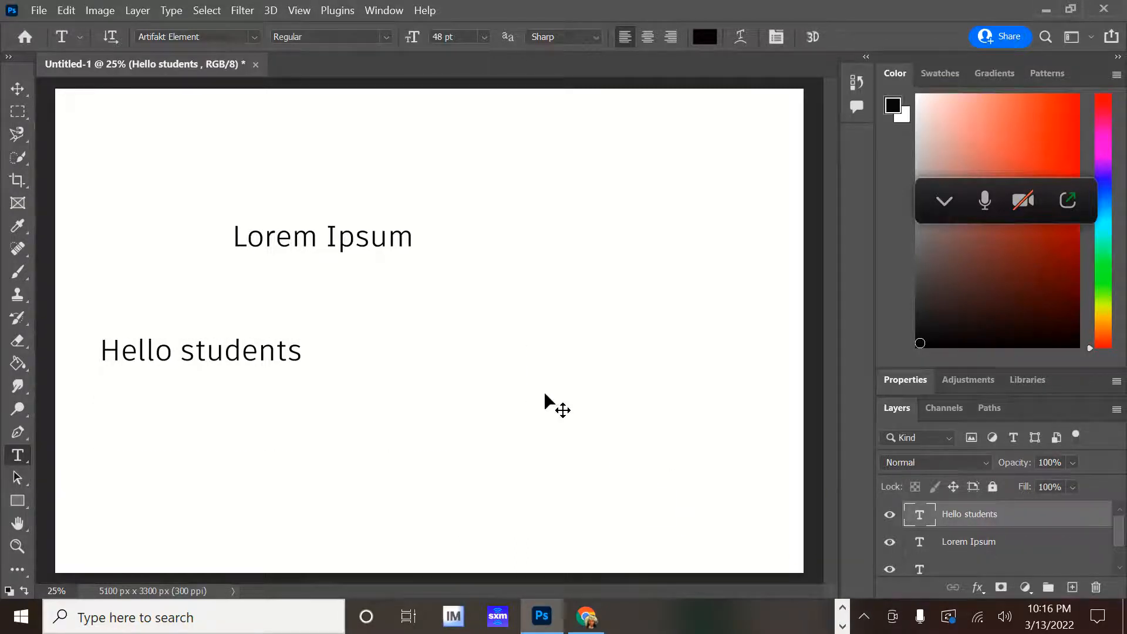
# Place and commit a point text in the canvas's lower-right area, and draw a vertical paragraph text box above it.
pyautogui.click(631, 480)
pyautogui.click(382, 385)
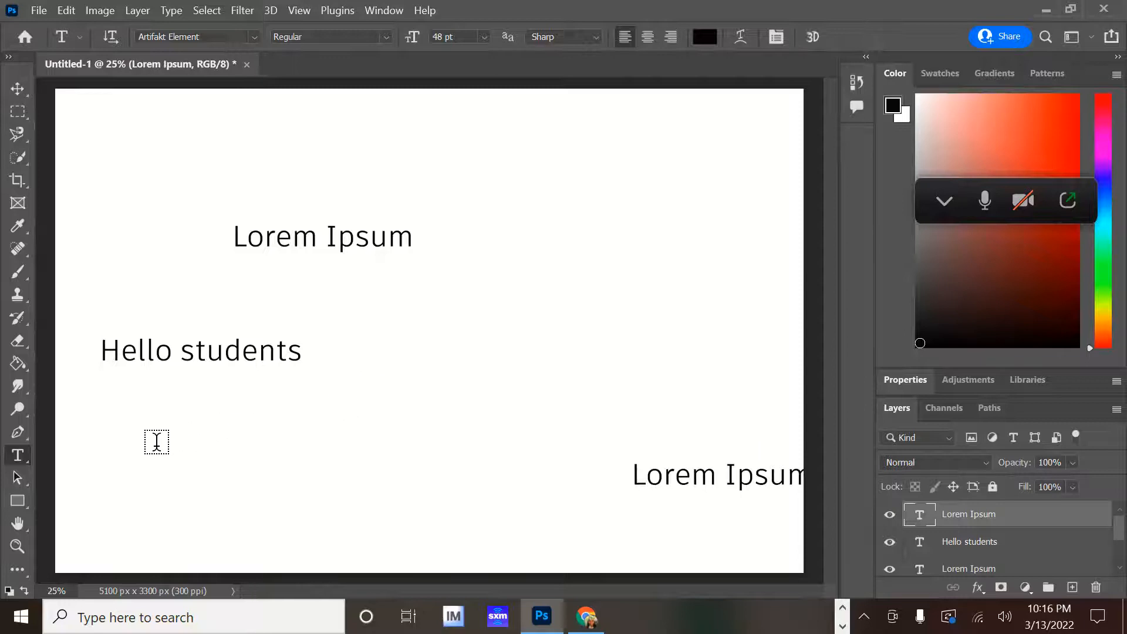
pyautogui.rightClick(19, 458)
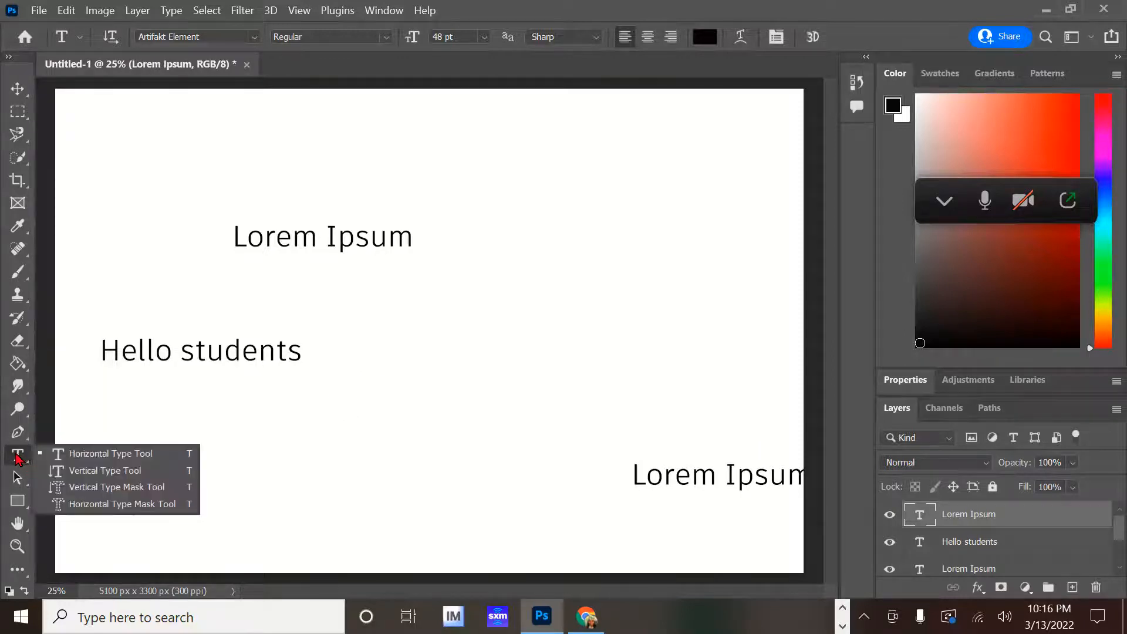
pyautogui.click(80, 473)
pyautogui.moveTo(513, 198); pyautogui.dragTo(685, 435)
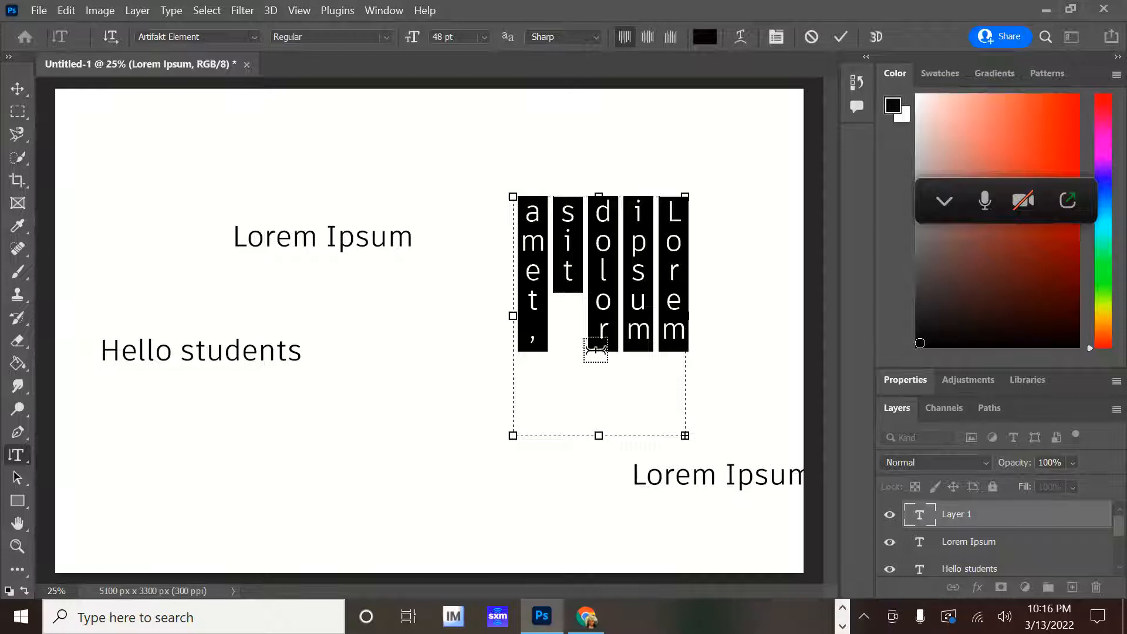
# Toggle the new paragraph's text orientation between vertical and horizontal, finishing with horizontal.
pyautogui.click(110, 36)
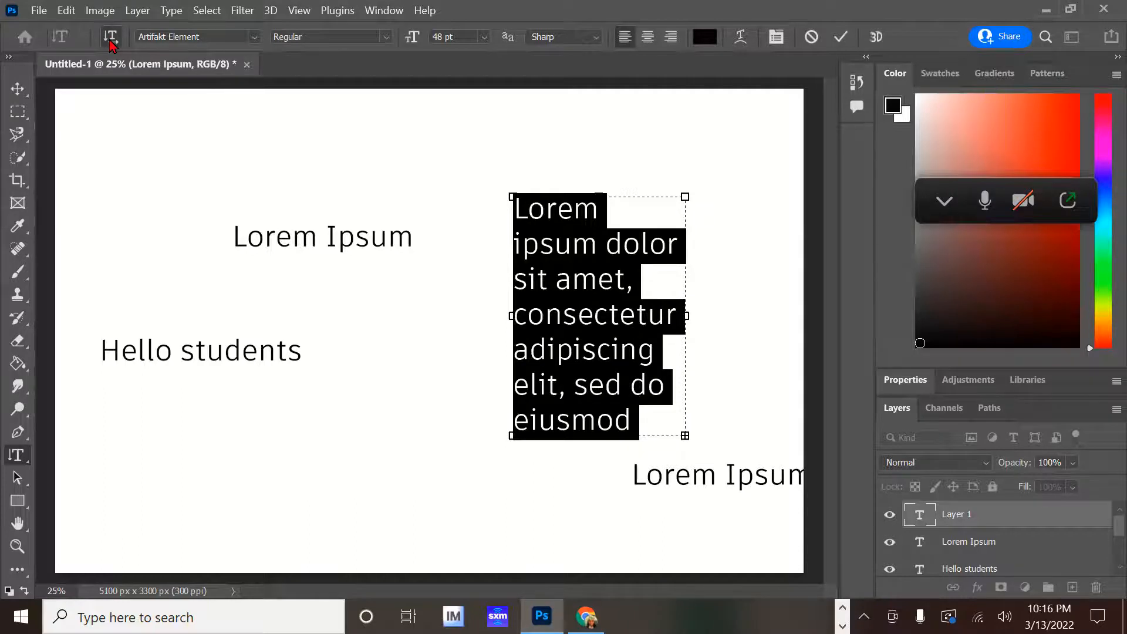
pyautogui.click(110, 37)
pyautogui.click(110, 36)
# Move the placeholder paragraph box over to "Hello students", widen it, and move it to the canvas's upper-right area.
pyautogui.moveTo(681, 425); pyautogui.dragTo(392, 450)
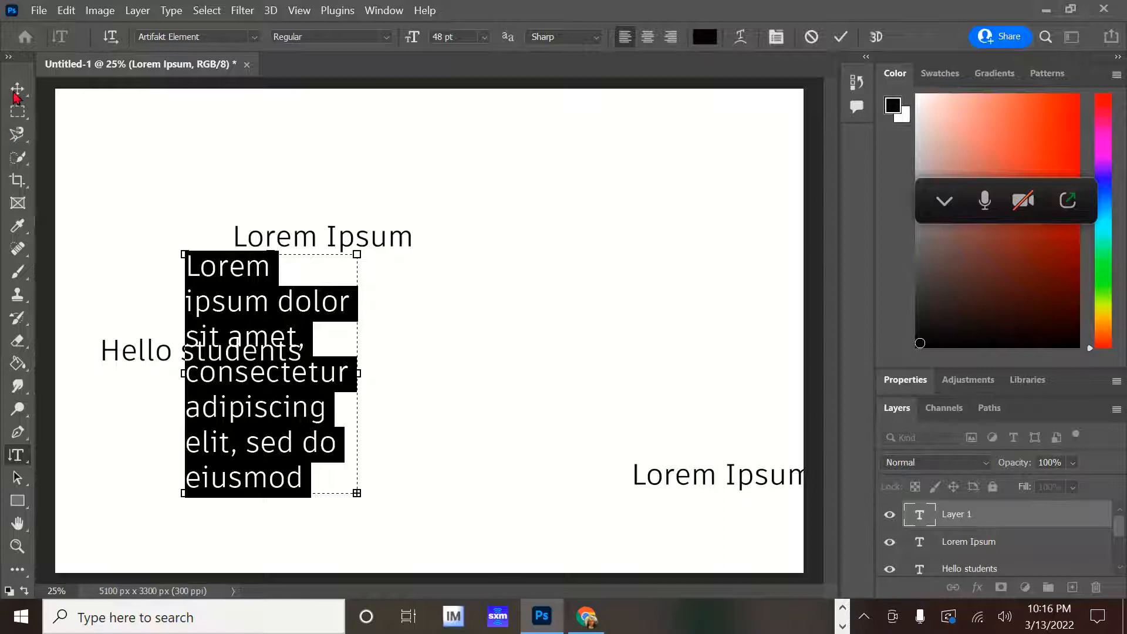
pyautogui.moveTo(358, 336); pyautogui.dragTo(635, 352)
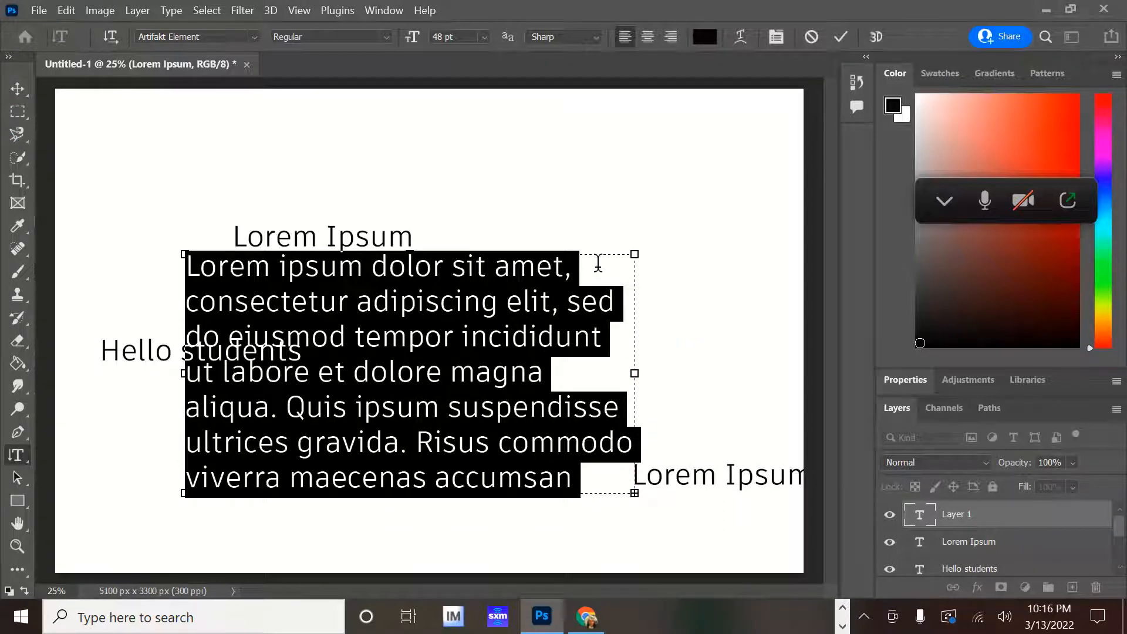
pyautogui.moveTo(568, 526); pyautogui.dragTo(688, 395)
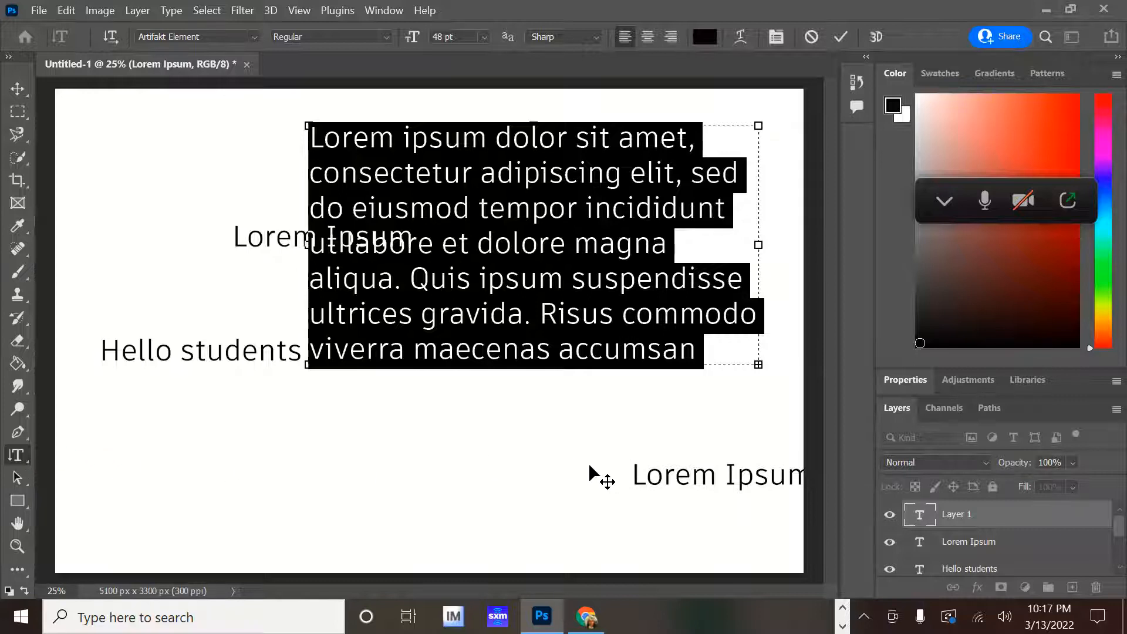
# Delete the placeholder text in the paragraph box, and move and shrink the empty box near the canvas centre.
pyautogui.press('BackSpace')
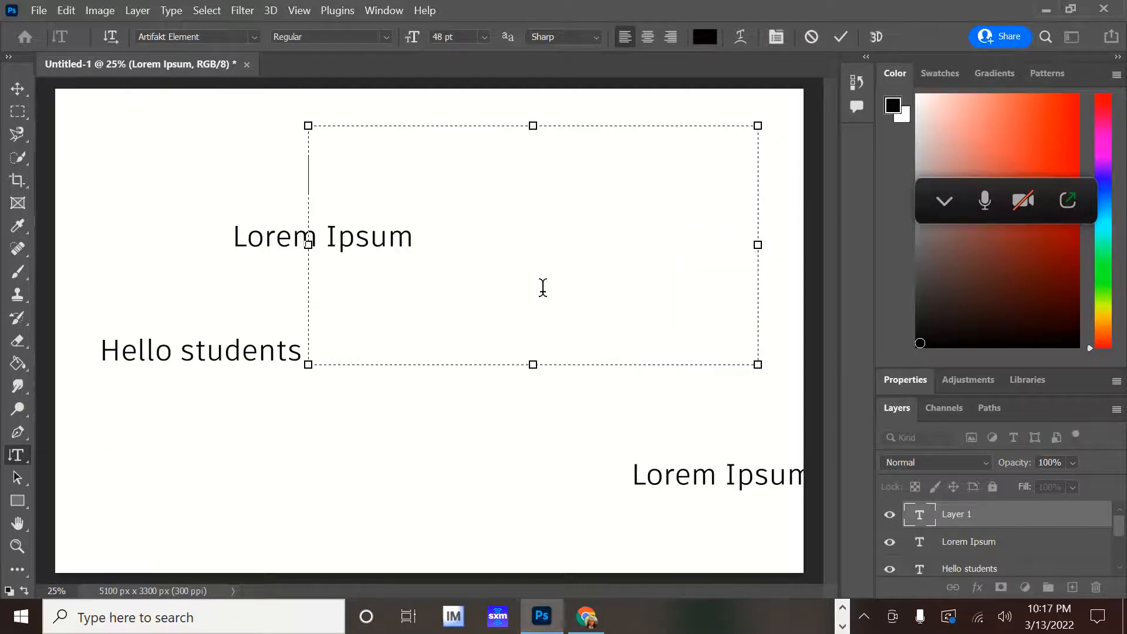
pyautogui.moveTo(182, 455); pyautogui.dragTo(159, 466)
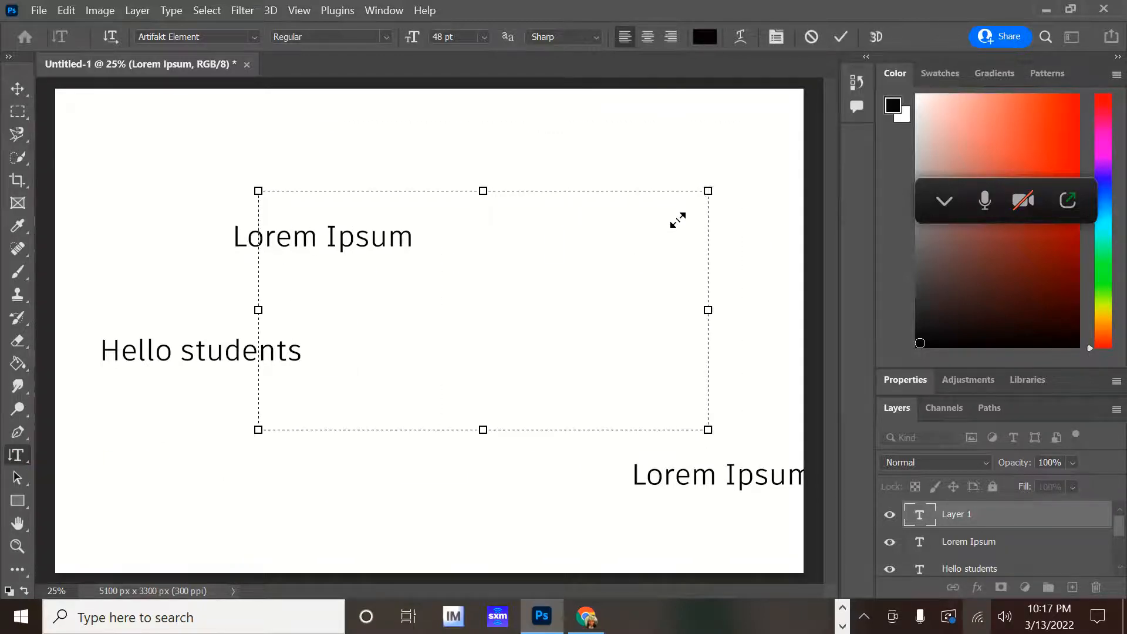
pyautogui.moveTo(677, 221); pyautogui.dragTo(599, 289)
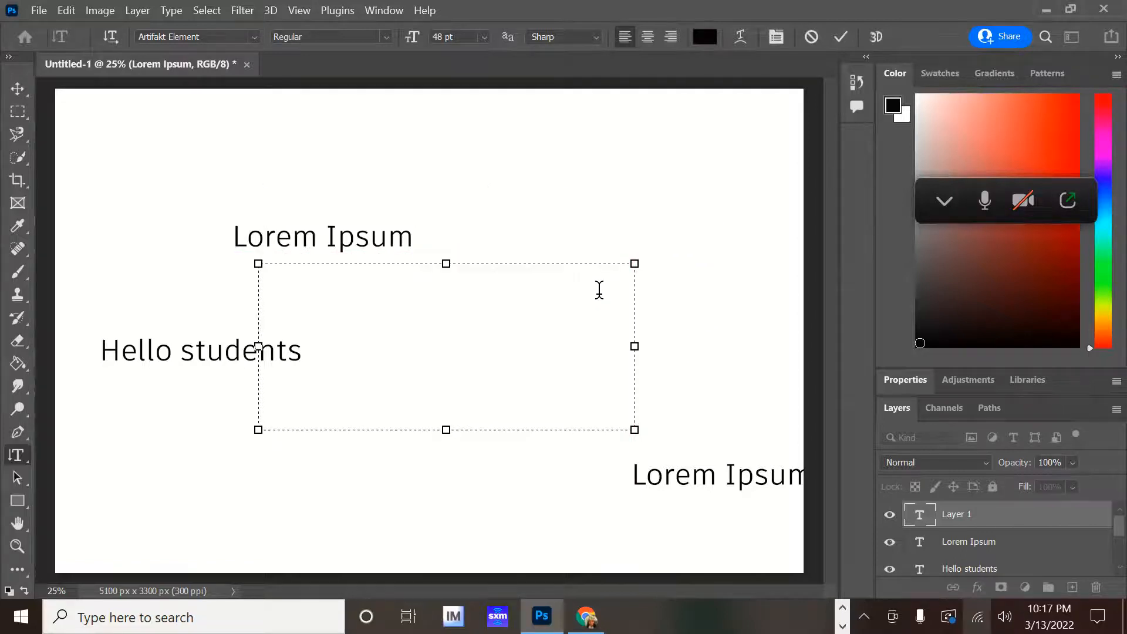
# Try to cancel the empty text box, and hide the floating meeting controls that cover the canvas.
pyautogui.press('Escape')
pyautogui.click(886, 112)
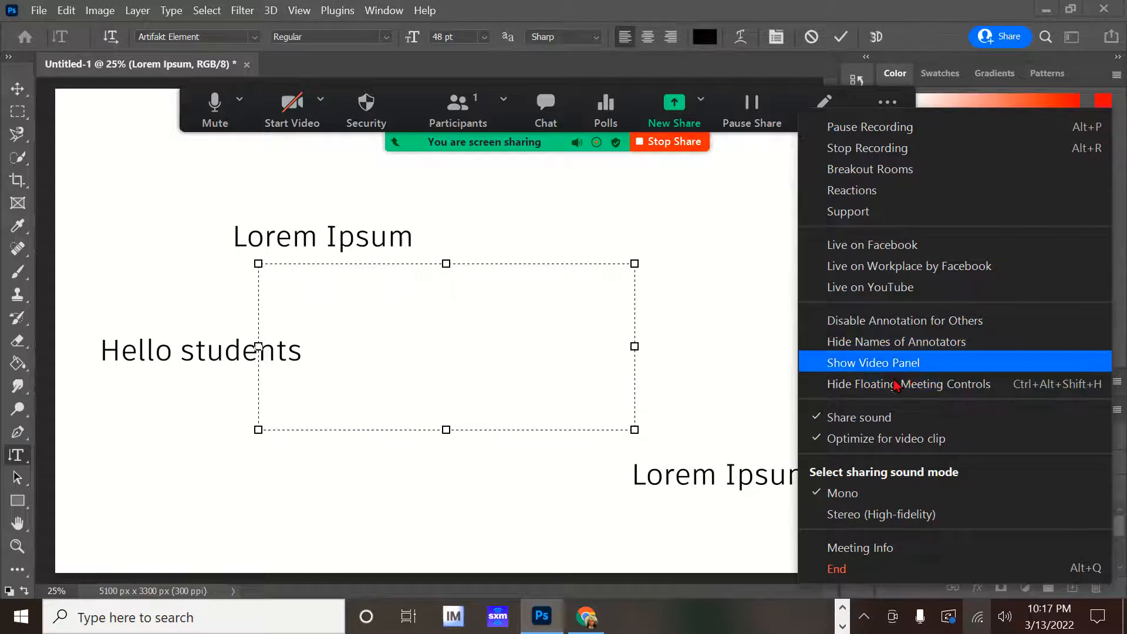
pyautogui.click(907, 367)
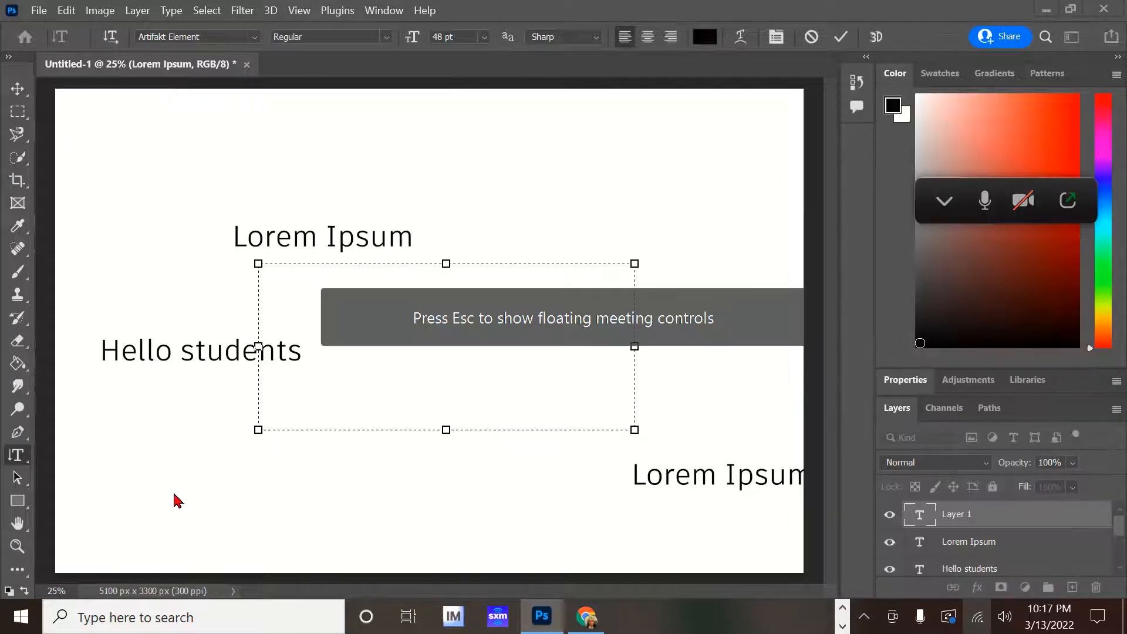
# Draw a horizontal paragraph text box along the canvas's lower edge and enter "Try this ......" in it.
pyautogui.rightClick(16, 457)
pyautogui.click(94, 453)
pyautogui.moveTo(114, 454); pyautogui.dragTo(600, 537)
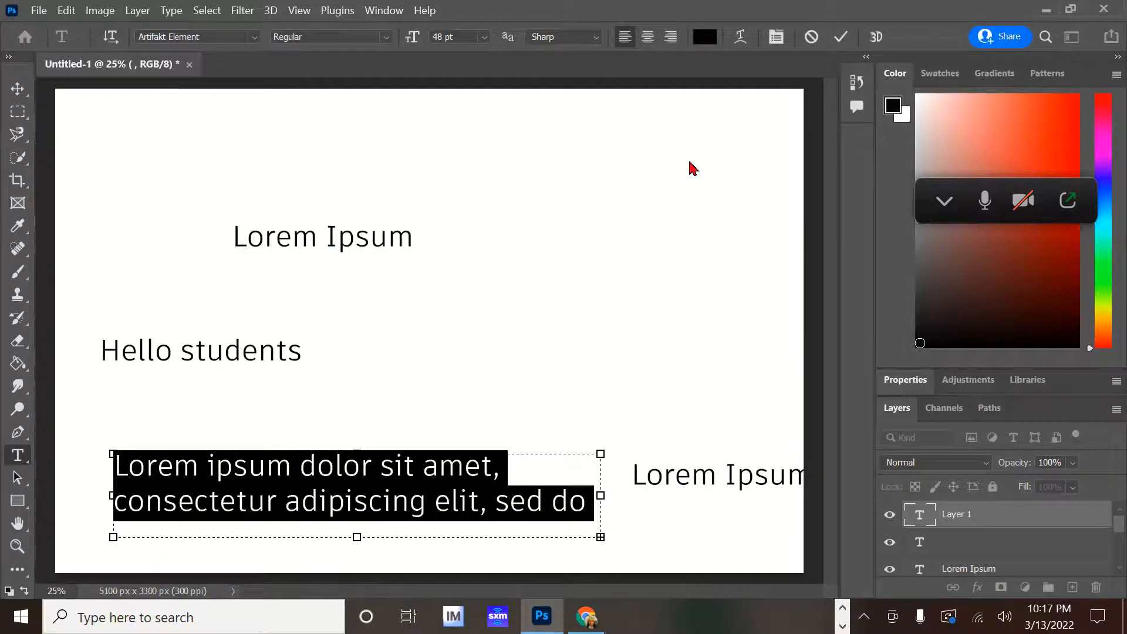
pyautogui.write('Try this ......')
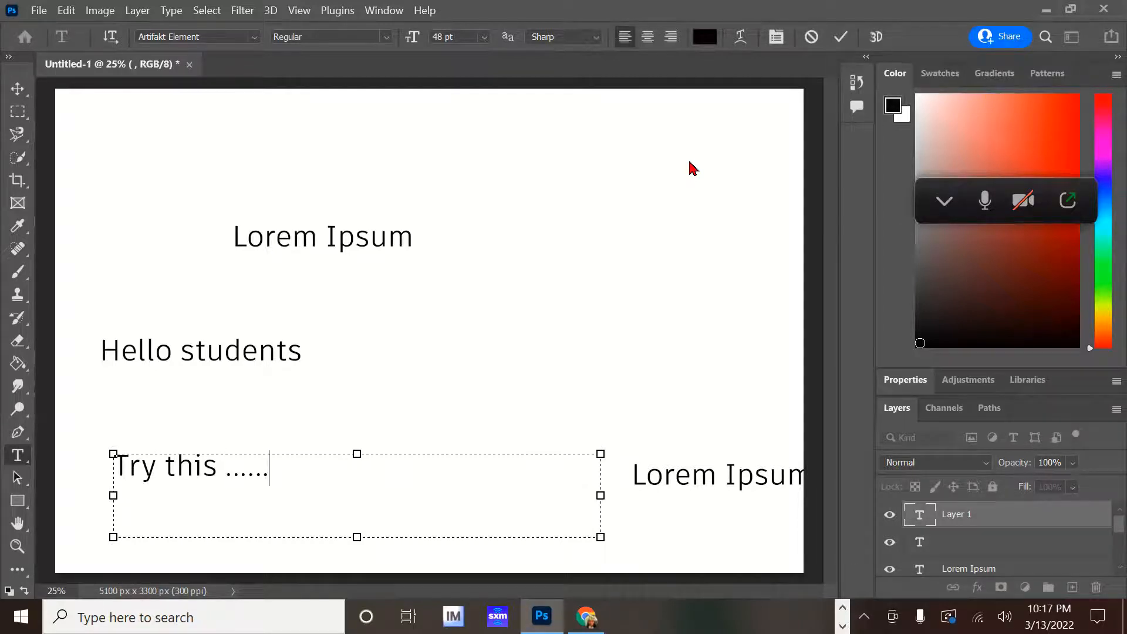
# Warp the "Try this ......" text, trying the Flag style and applying Arch.
pyautogui.click(741, 37)
pyautogui.click(693, 347)
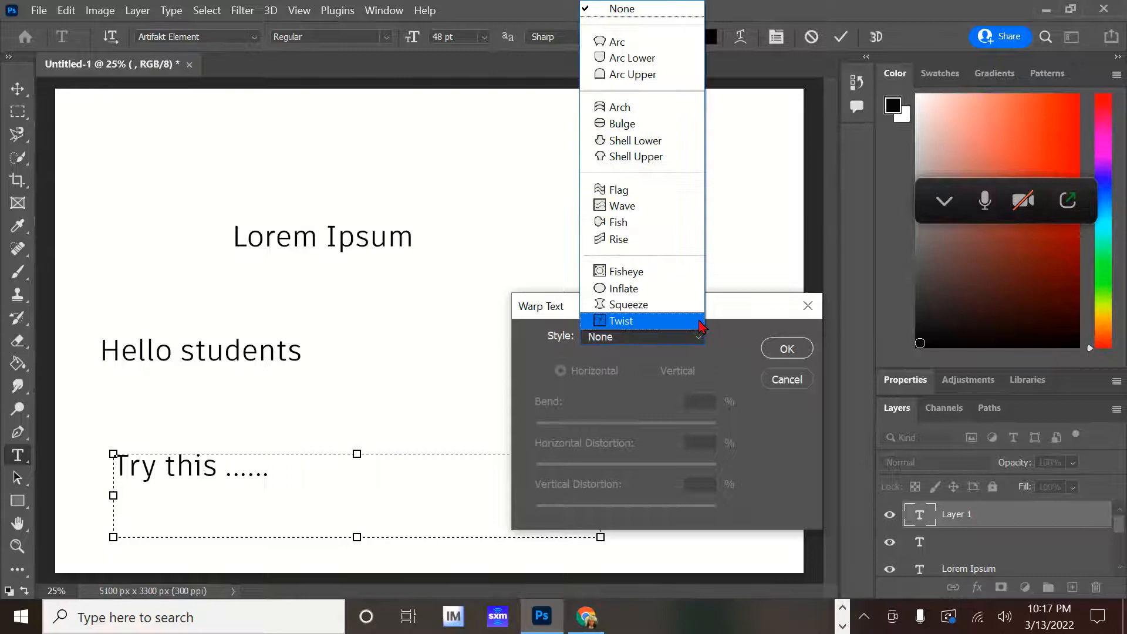
pyautogui.click(659, 191)
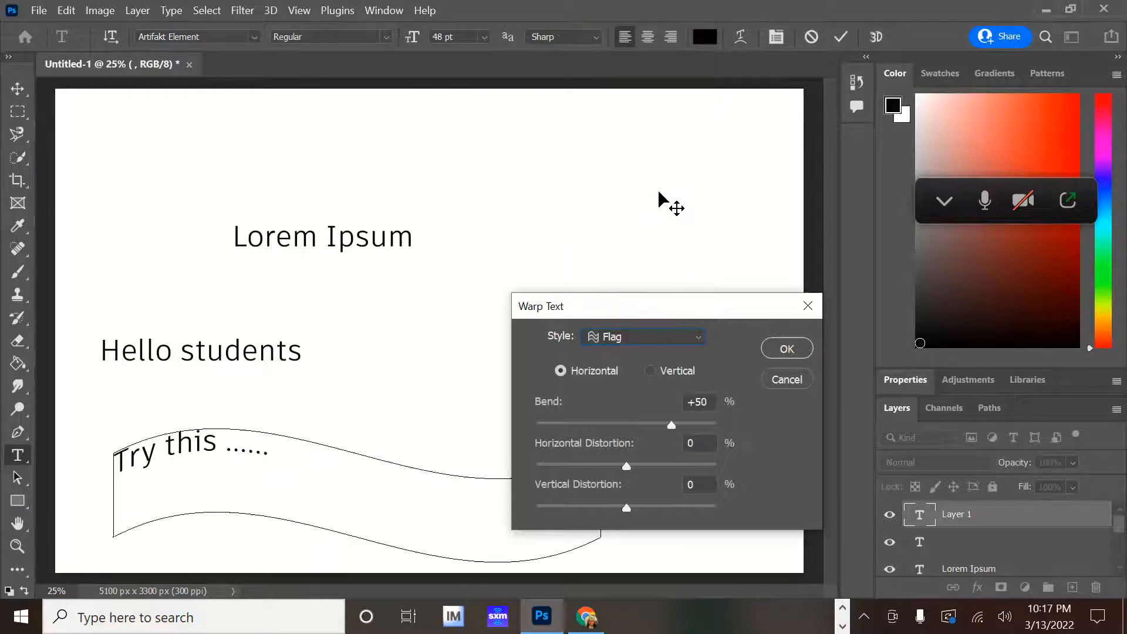
pyautogui.click(693, 336)
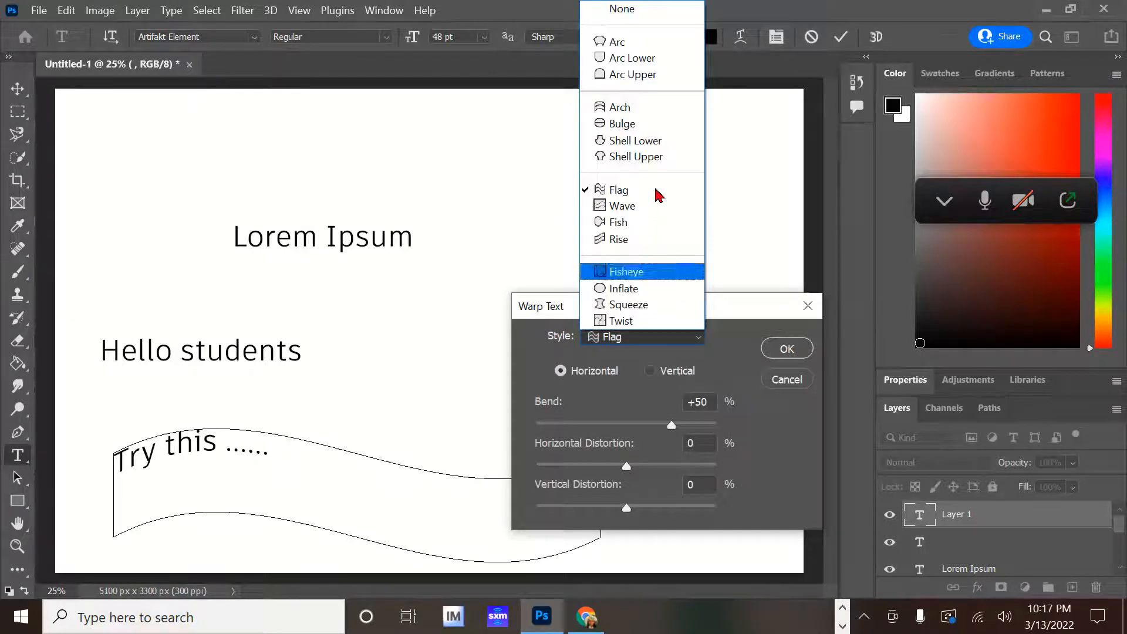
pyautogui.click(659, 113)
pyautogui.click(787, 349)
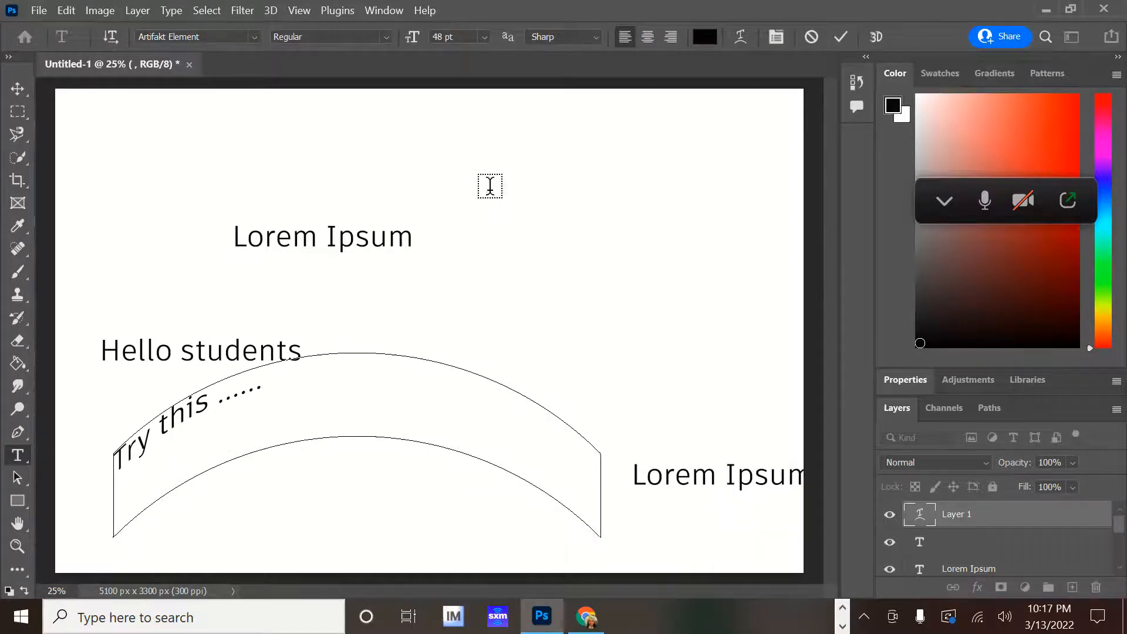
# Commit the warped text, place a new point text right of "Hello students", and move it slightly down and to the right.
pyautogui.click(490, 186)
pyautogui.click(430, 349)
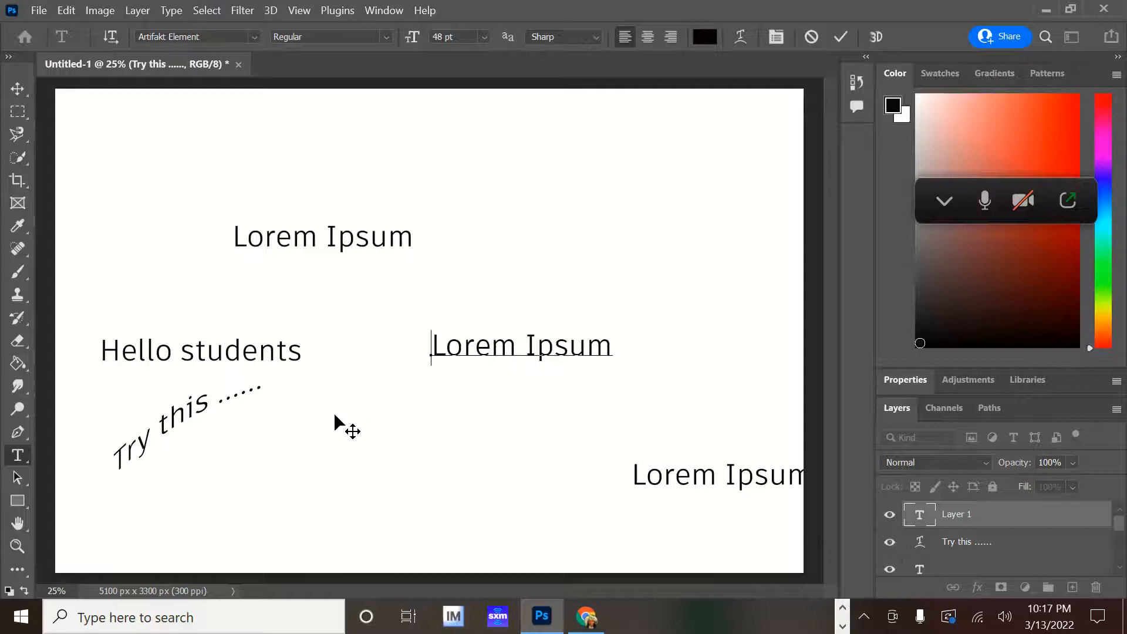
pyautogui.moveTo(439, 227); pyautogui.dragTo(471, 186)
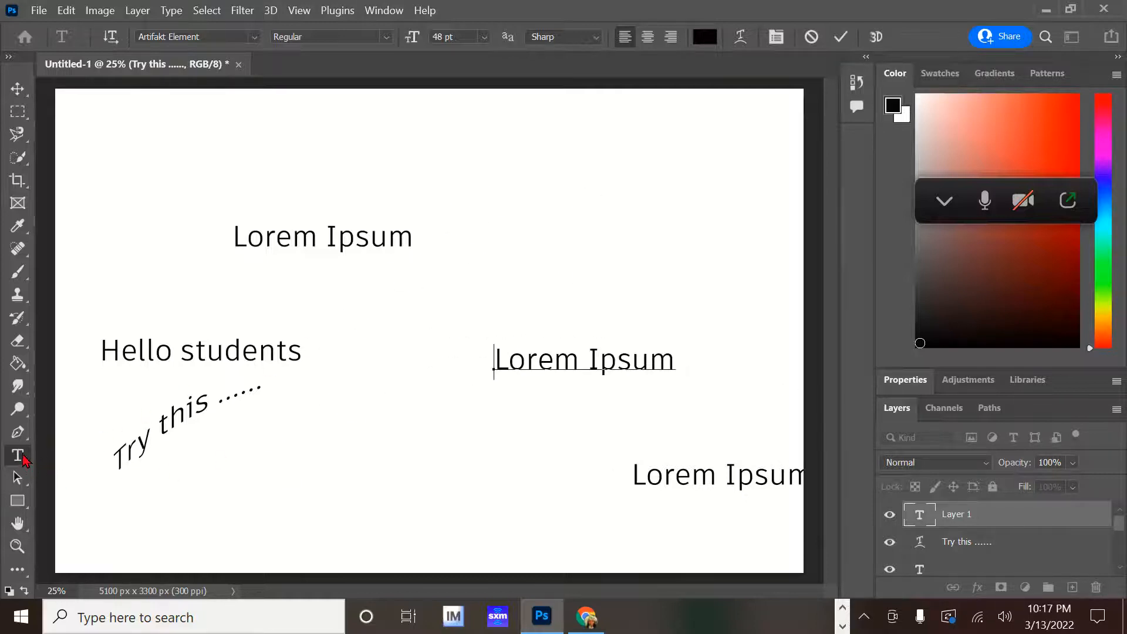
# Commit the moved point text, and place and commit another one above it with the Horizontal Type tool.
pyautogui.rightClick(22, 455)
pyautogui.click(66, 456)
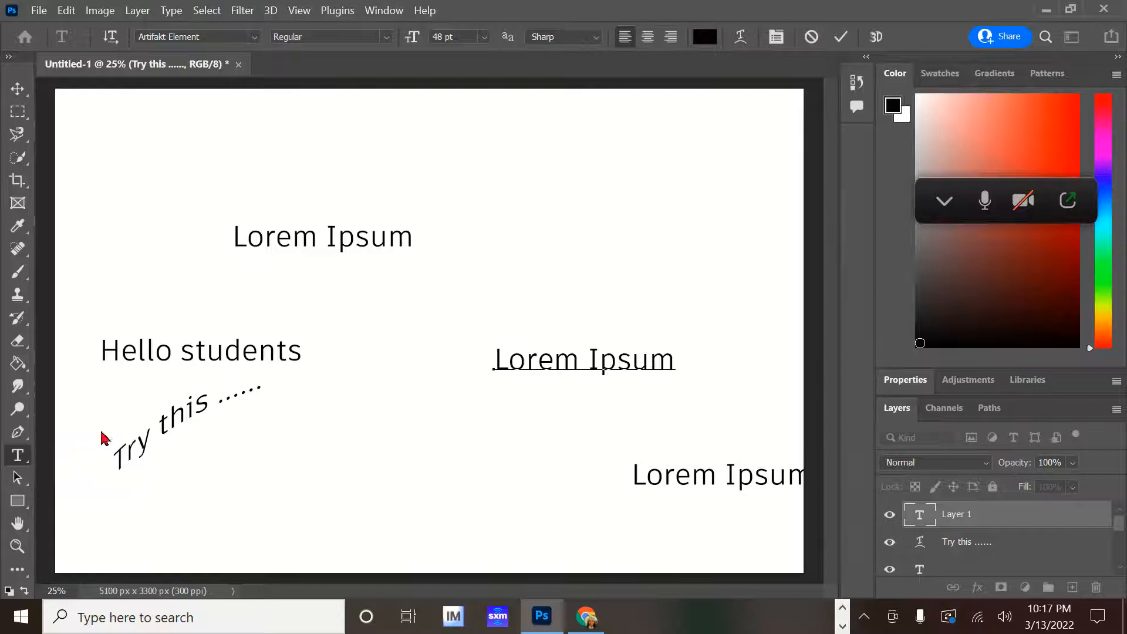
pyautogui.click(460, 156)
pyautogui.click(570, 280)
pyautogui.hotkey('ctrl', 'Return')
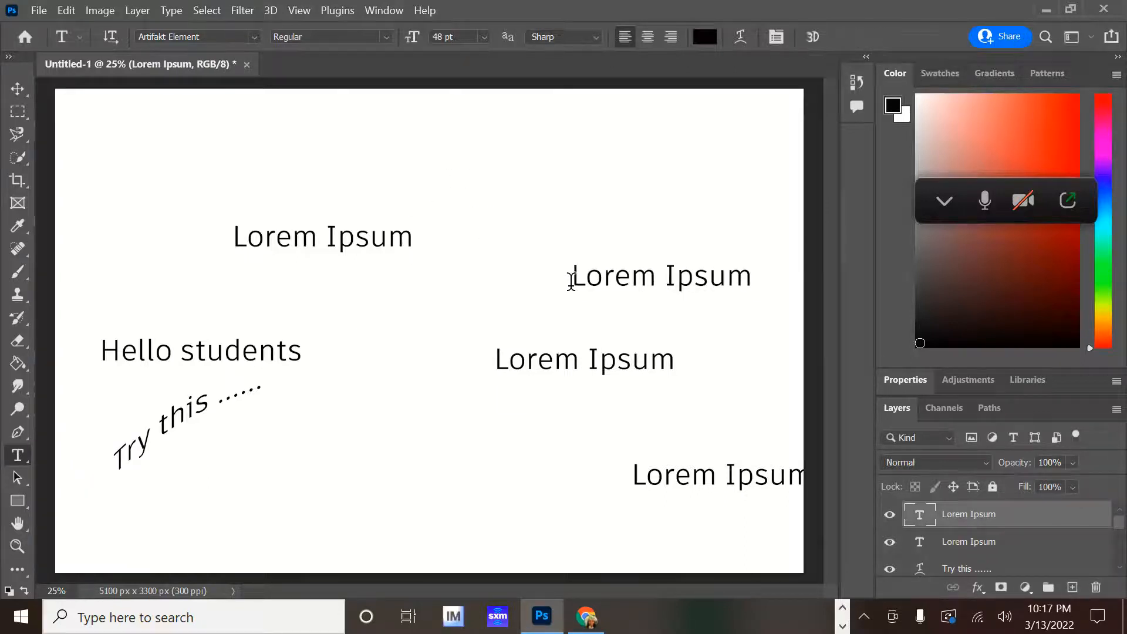
# Try the Arc Upper warp style on the upper-right "Lorem Ipsum" text, and cancel the warp.
pyautogui.moveTo(572, 280); pyautogui.dragTo(762, 294)
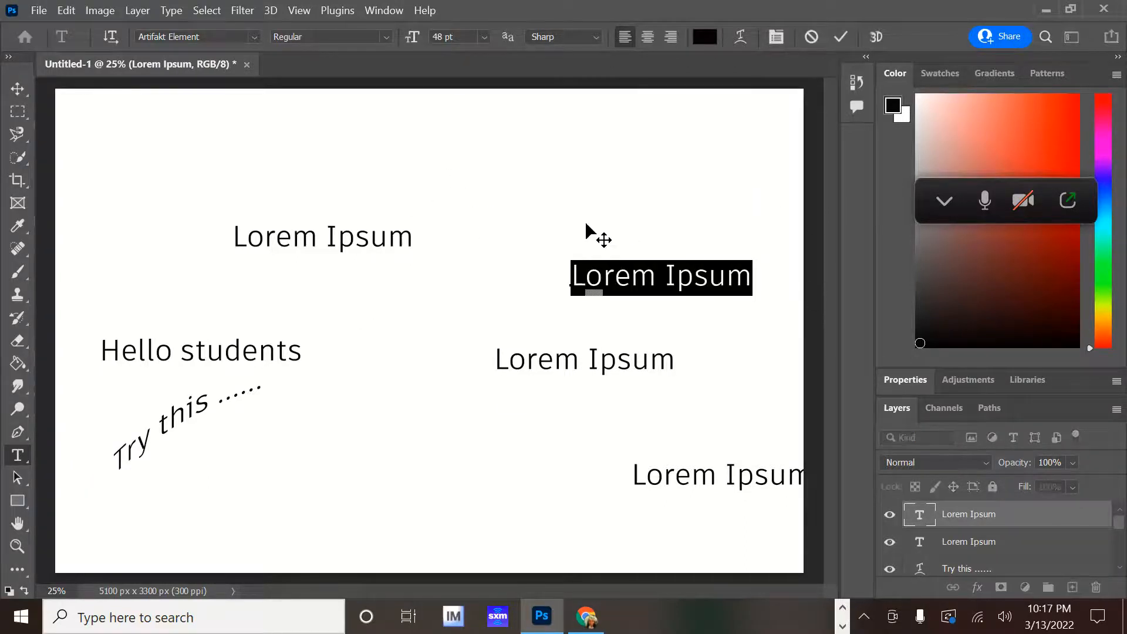
pyautogui.click(743, 41)
pyautogui.click(693, 339)
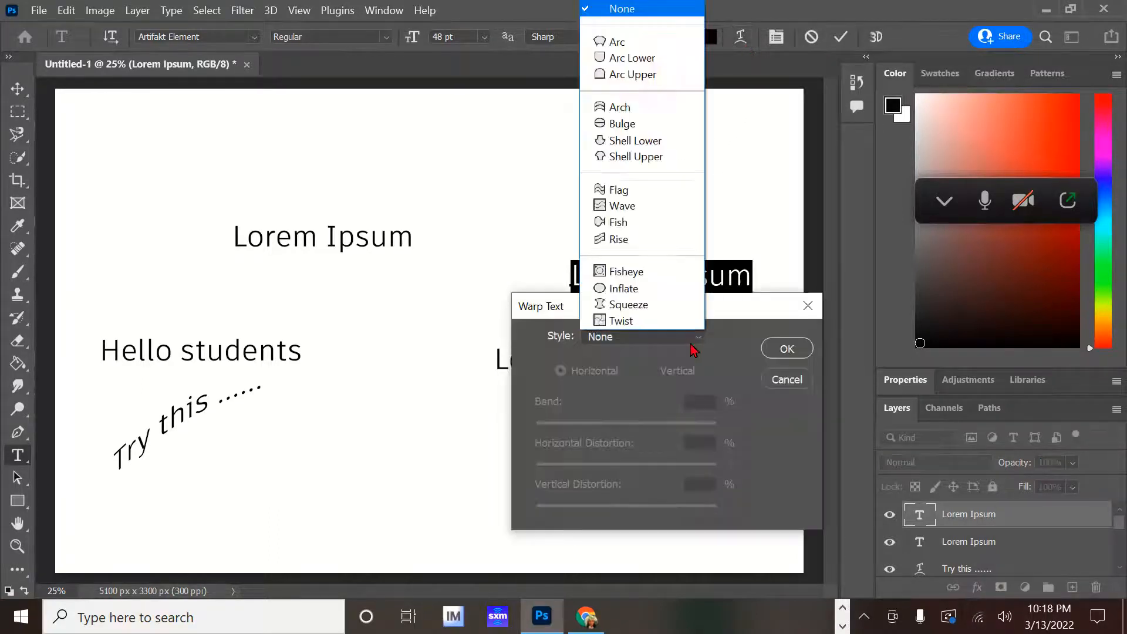
pyautogui.click(656, 80)
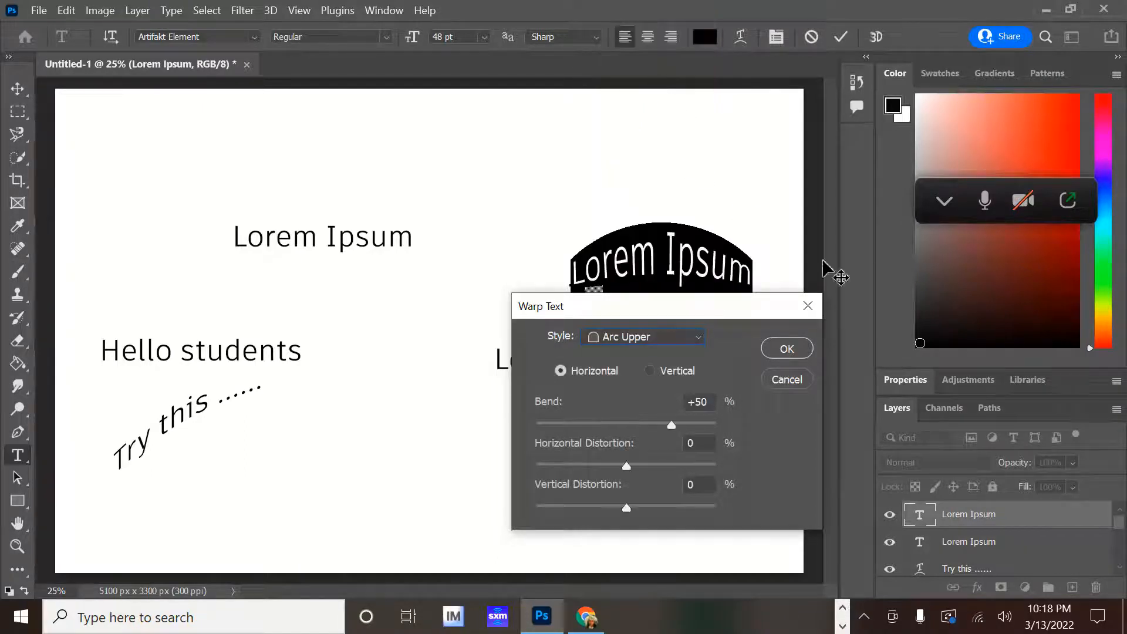
pyautogui.click(807, 307)
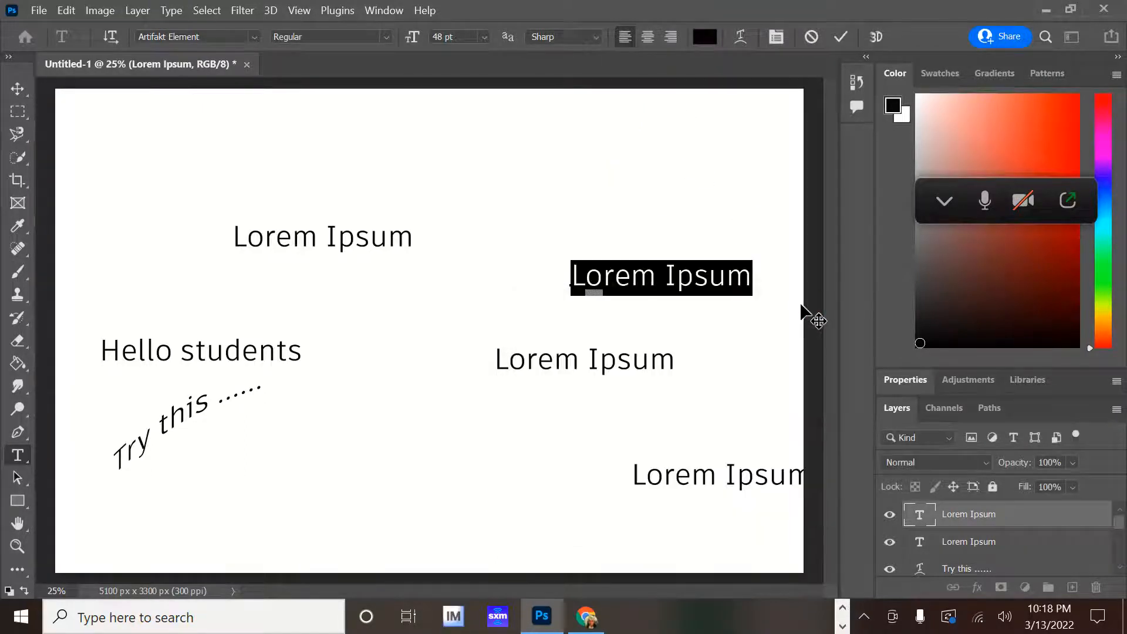
# Try centre and right alignment on the selected "Lorem Ipsum" text, restore left alignment, and close the character and paragraph settings.
pyautogui.click(775, 39)
pyautogui.moveTo(778, 129); pyautogui.dragTo(742, 102)
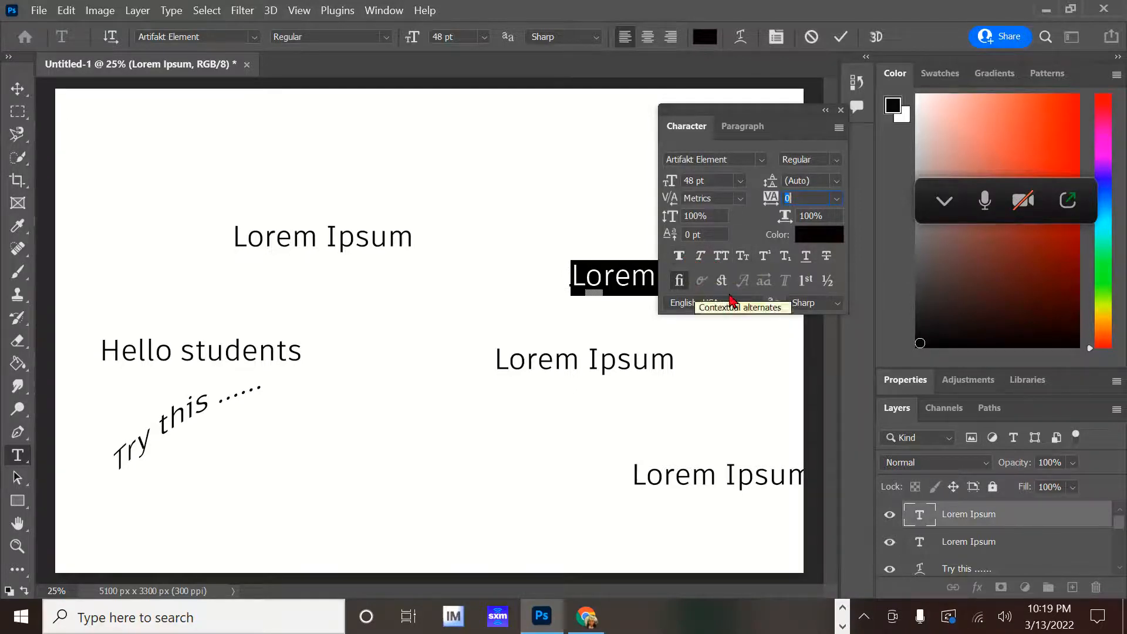
pyautogui.click(757, 133)
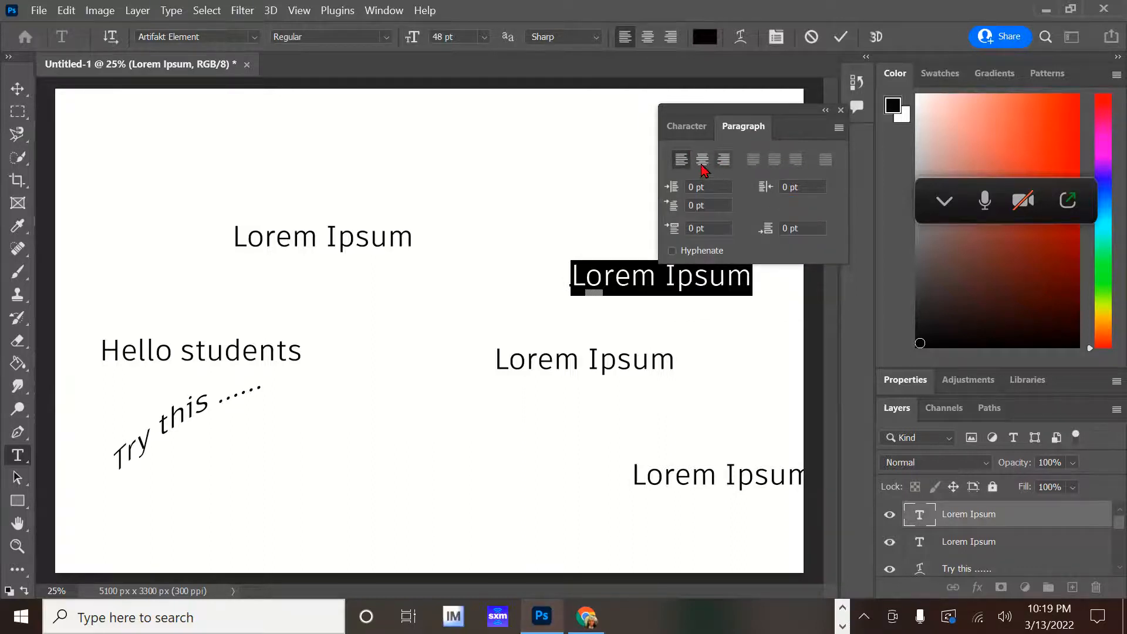
pyautogui.click(702, 166)
pyautogui.click(723, 165)
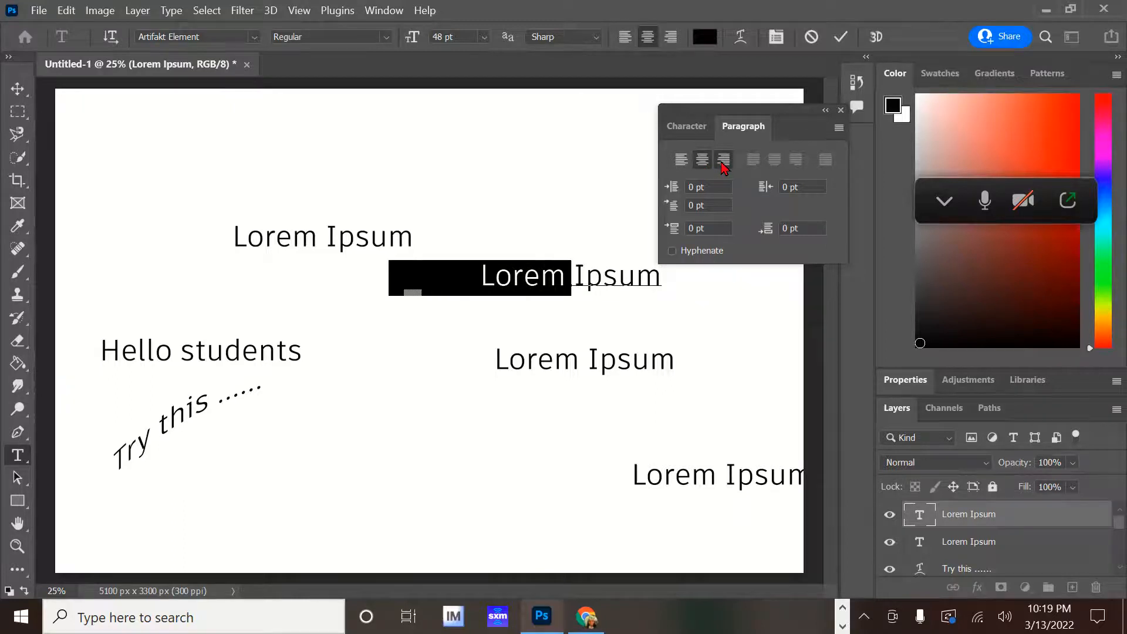
pyautogui.click(681, 160)
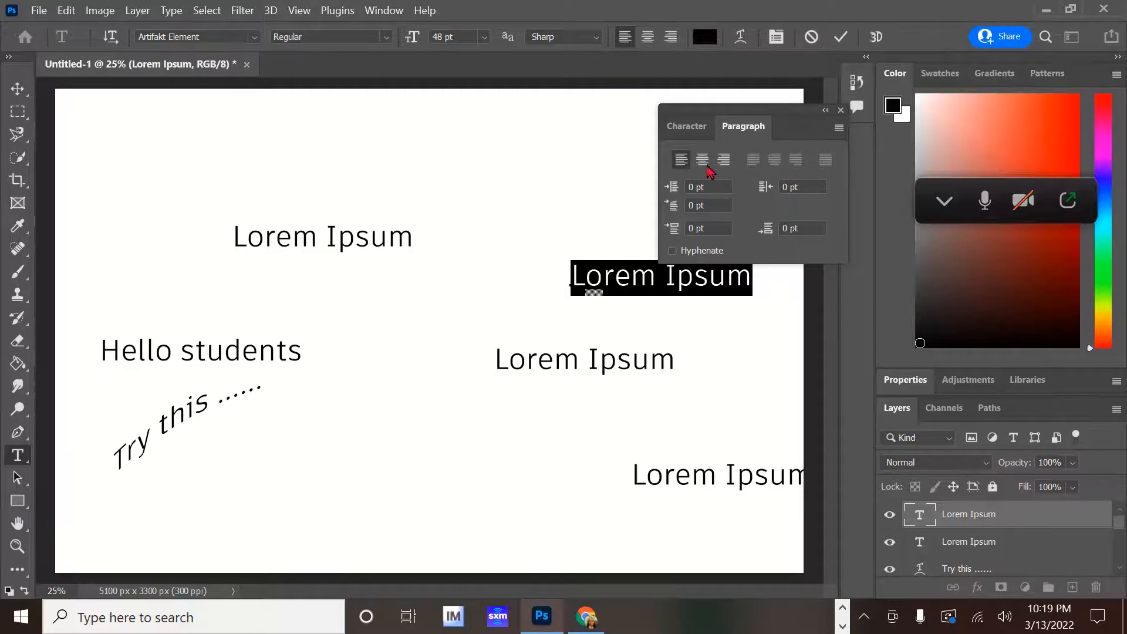
pyautogui.click(685, 133)
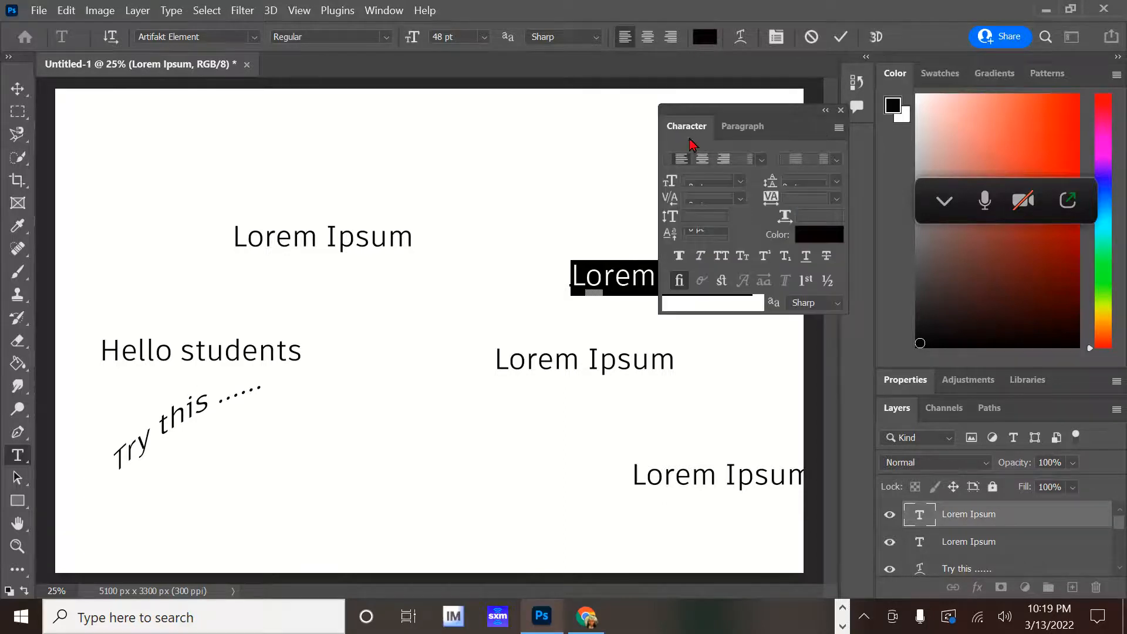
pyautogui.click(841, 110)
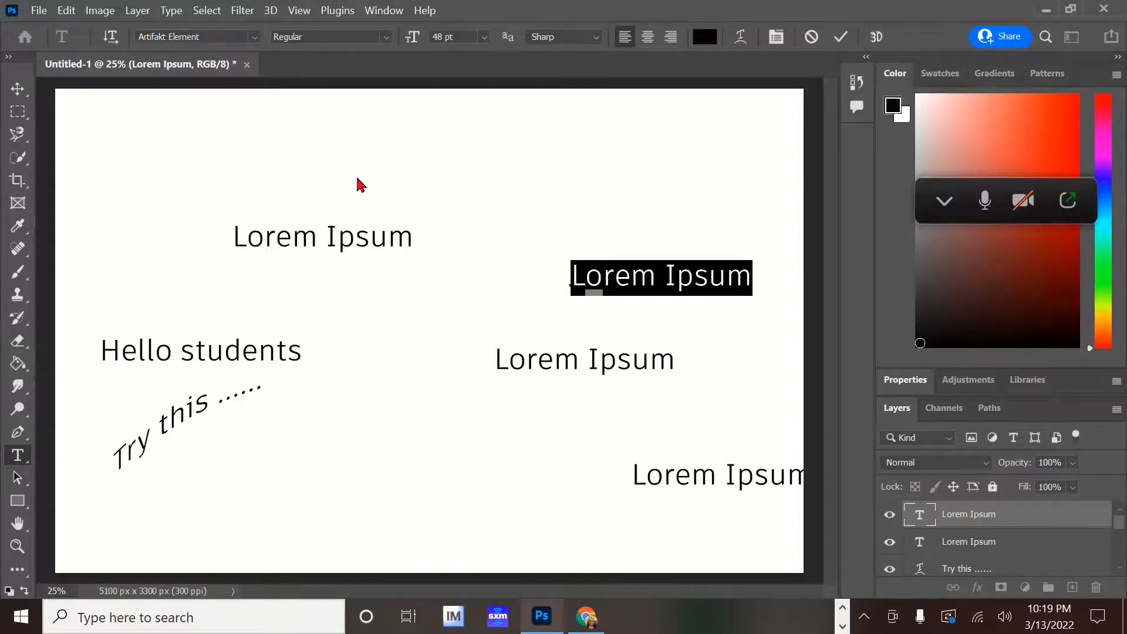
# Commit the selected text, and move the lower-right "Lorem Ipsum" slightly up and left to fit on the canvas.
pyautogui.click(381, 170)
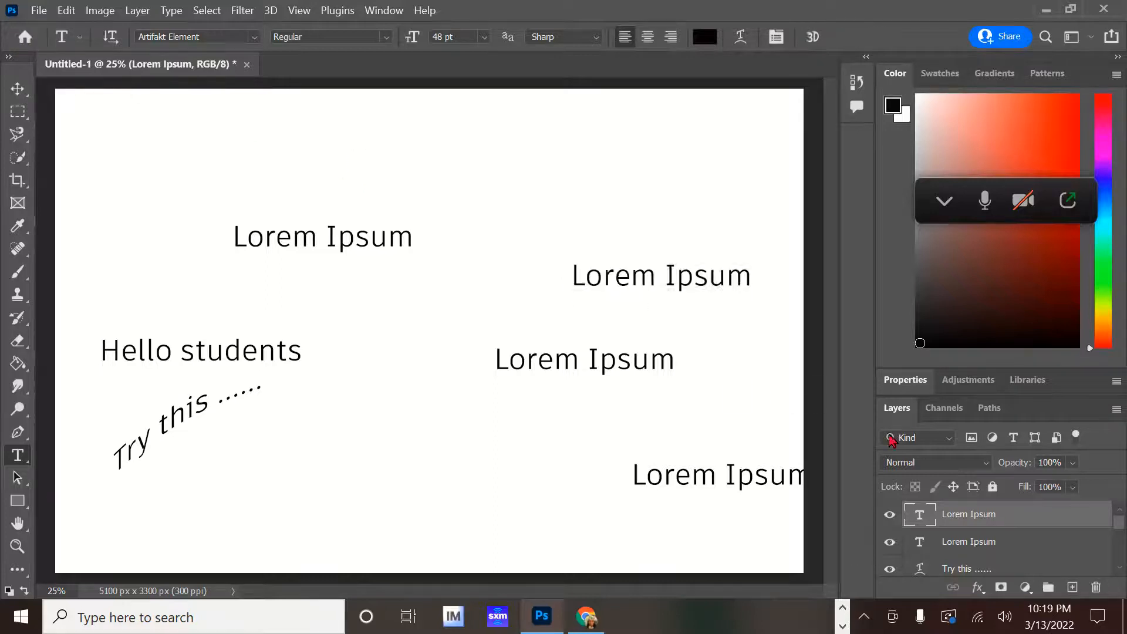
pyautogui.doubleClick(978, 516)
pyautogui.click(648, 470)
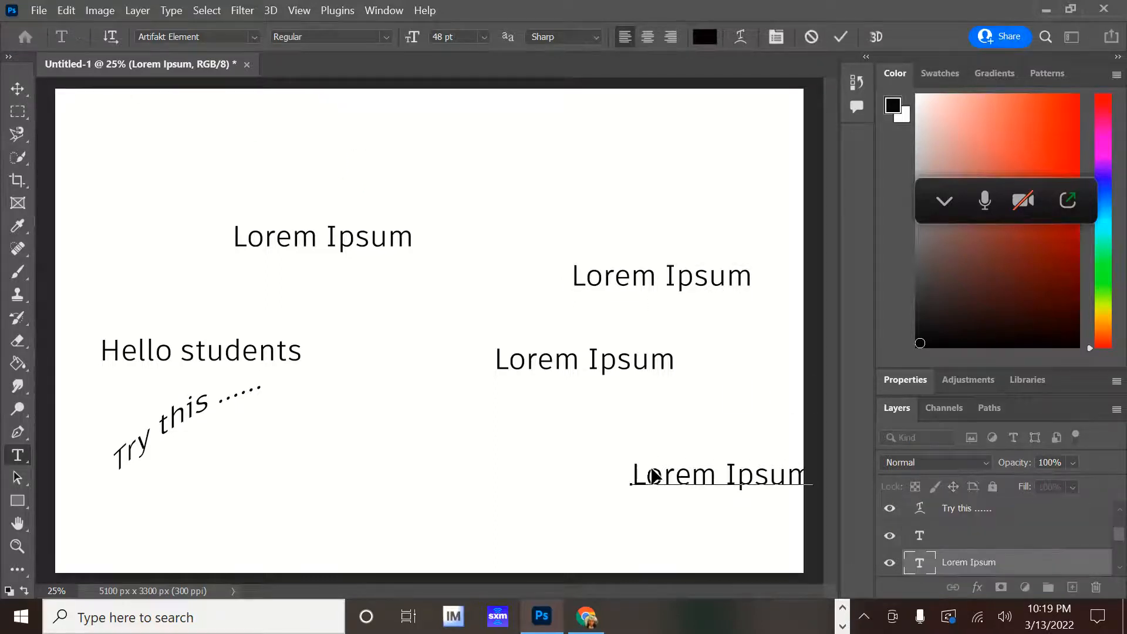
pyautogui.moveTo(494, 427); pyautogui.dragTo(485, 419)
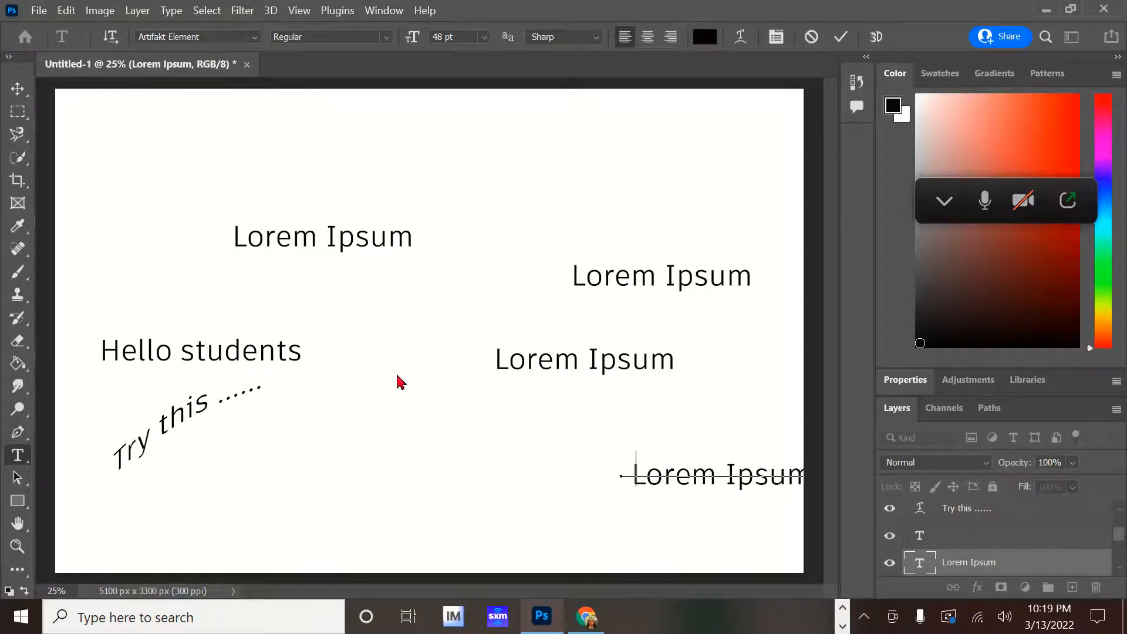
pyautogui.click(185, 157)
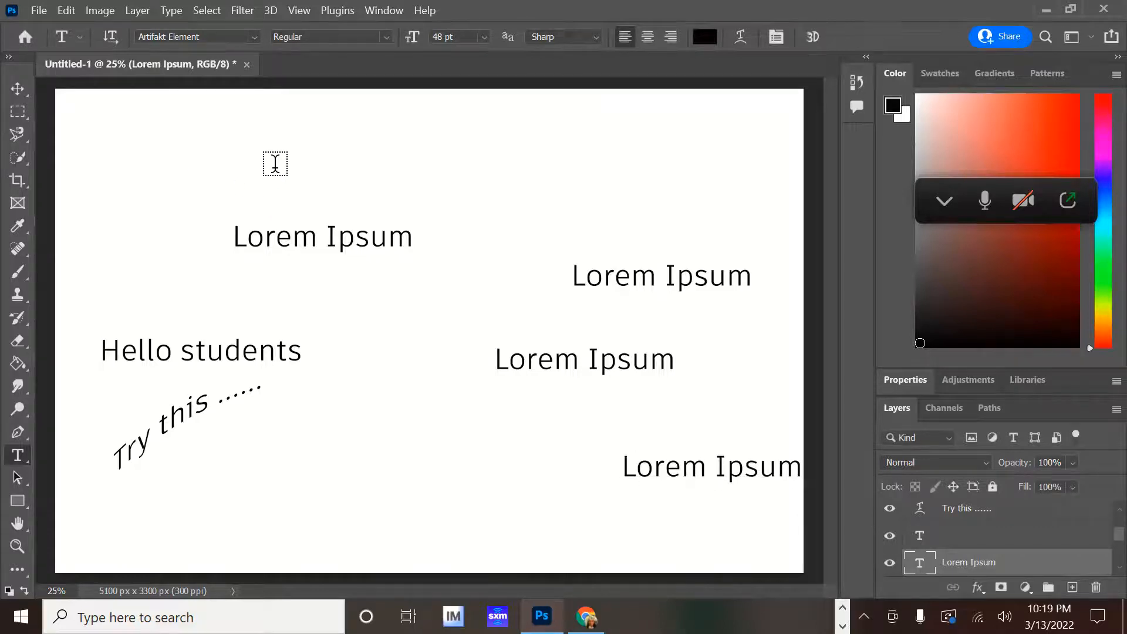
# Create another new document from the custom 17 x 11 inch preset at 300 pixels/inch.
pyautogui.click(26, 35)
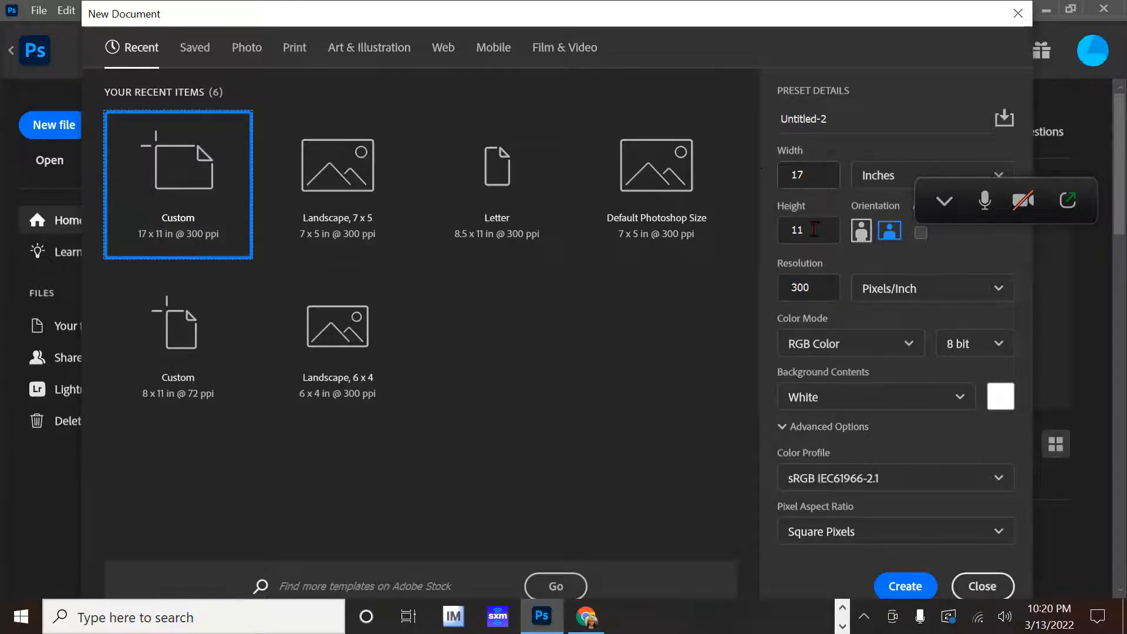
pyautogui.click(900, 585)
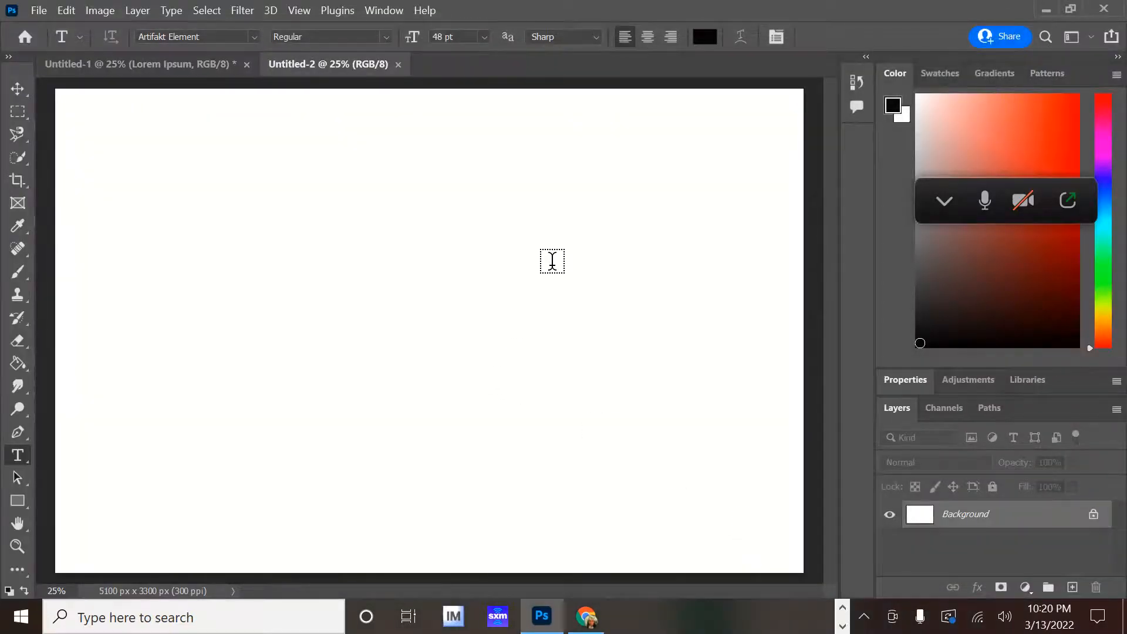
# Switch to the browser and examine the "4.2.1 Formatting Text: Comic Book" assignment page and its attached comic page images.
pyautogui.doubleClick(879, 13)
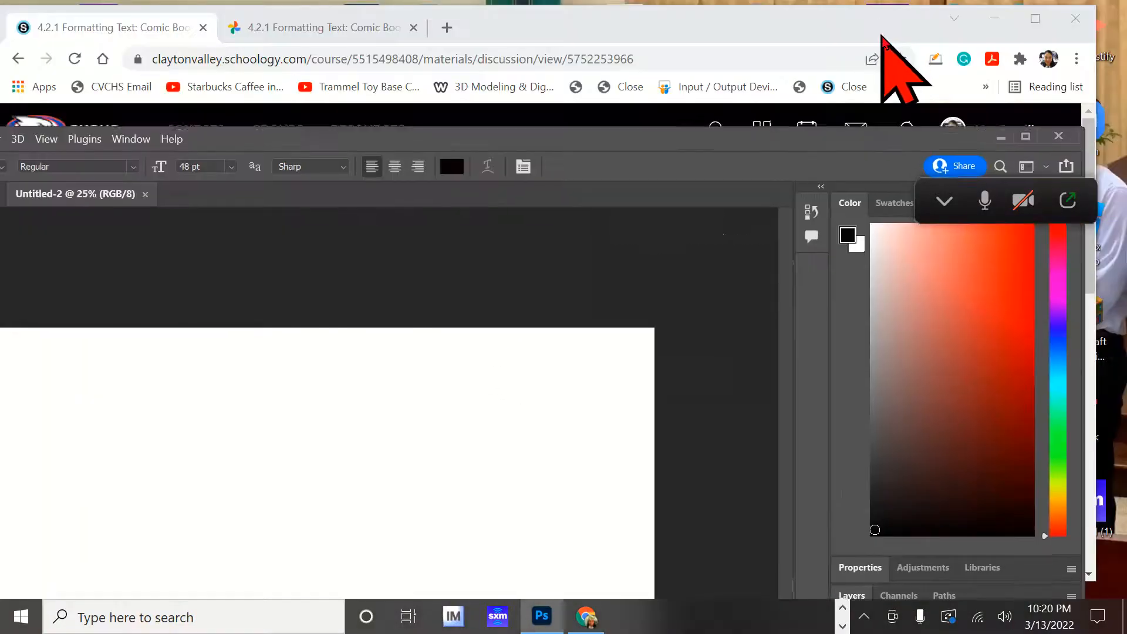
pyautogui.click(884, 36)
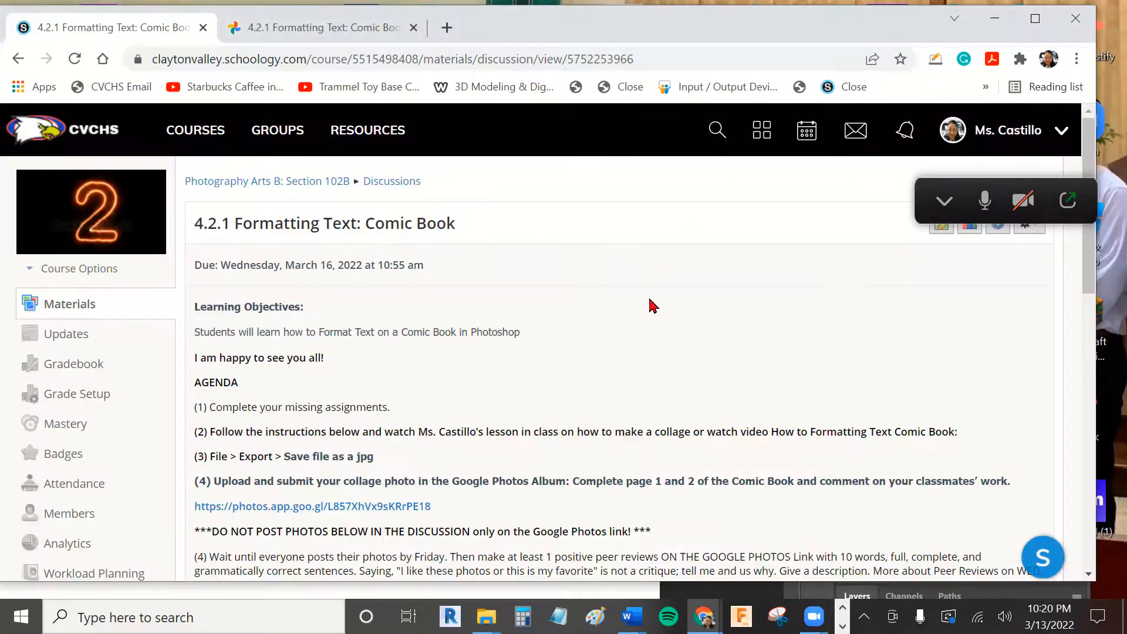
pyautogui.scroll(-10, 649, 307)
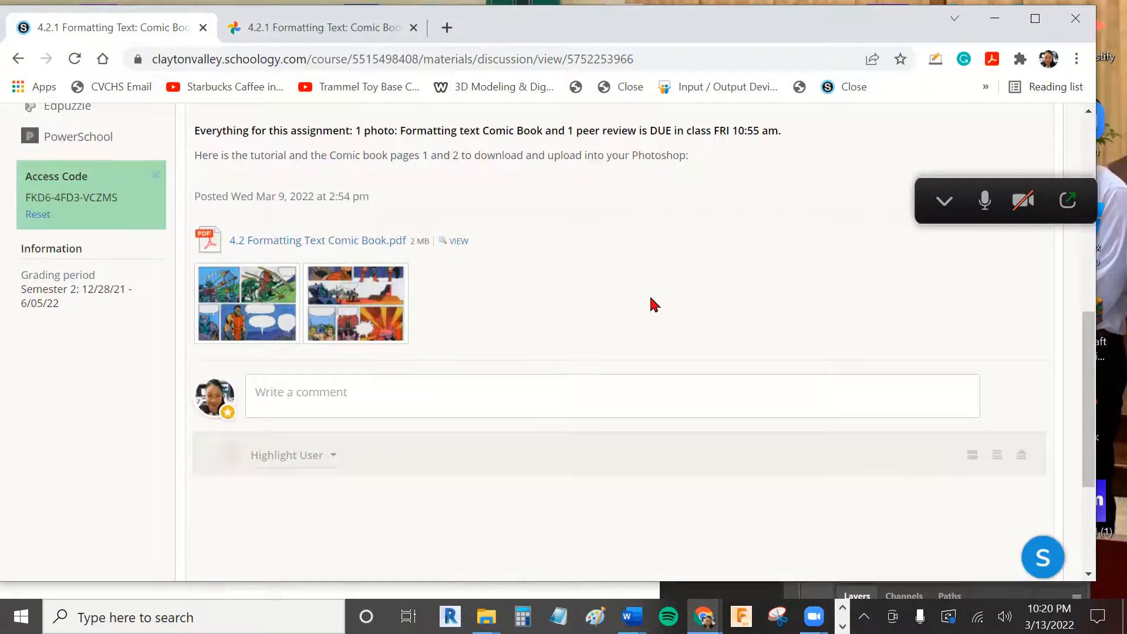
pyautogui.click(258, 299)
pyautogui.scroll(-1, 678, 369)
pyautogui.click(868, 342)
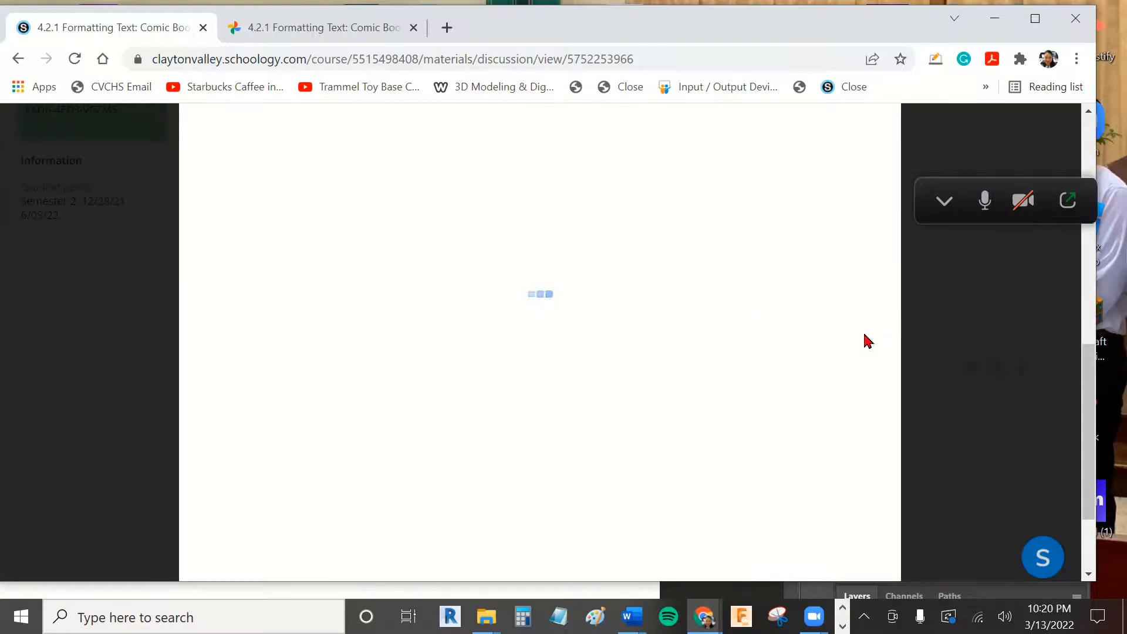
pyautogui.scroll(-2, 858, 385)
pyautogui.scroll(5, 857, 390)
pyautogui.scroll(-5, 862, 392)
pyautogui.click(880, 529)
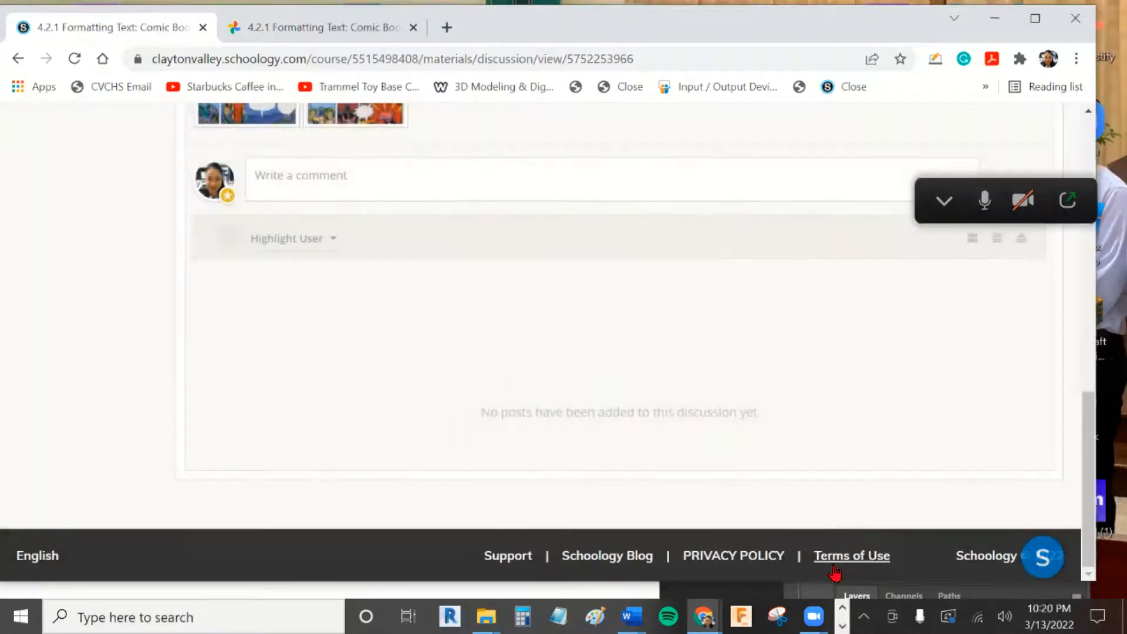
# Switch back to Photoshop and maximize its window.
pyautogui.click(842, 608)
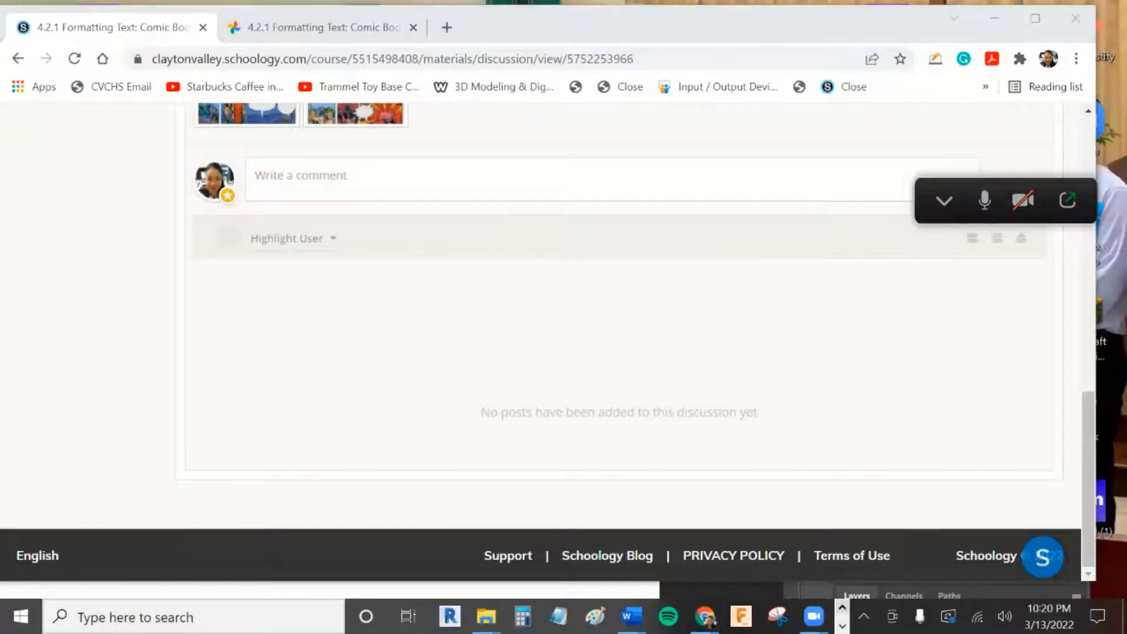
pyautogui.click(842, 626)
pyautogui.click(771, 593)
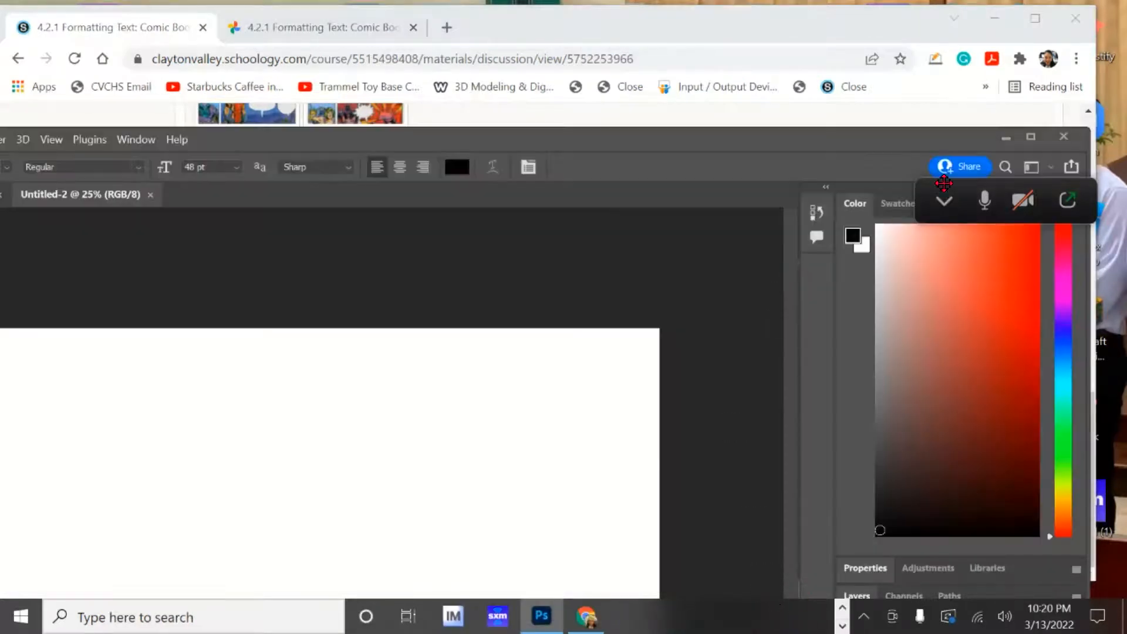
pyautogui.click(1028, 138)
# Open Comic Page 1.jpg and Comic Page 2.png together from the Downloads folder.
pyautogui.click(39, 10)
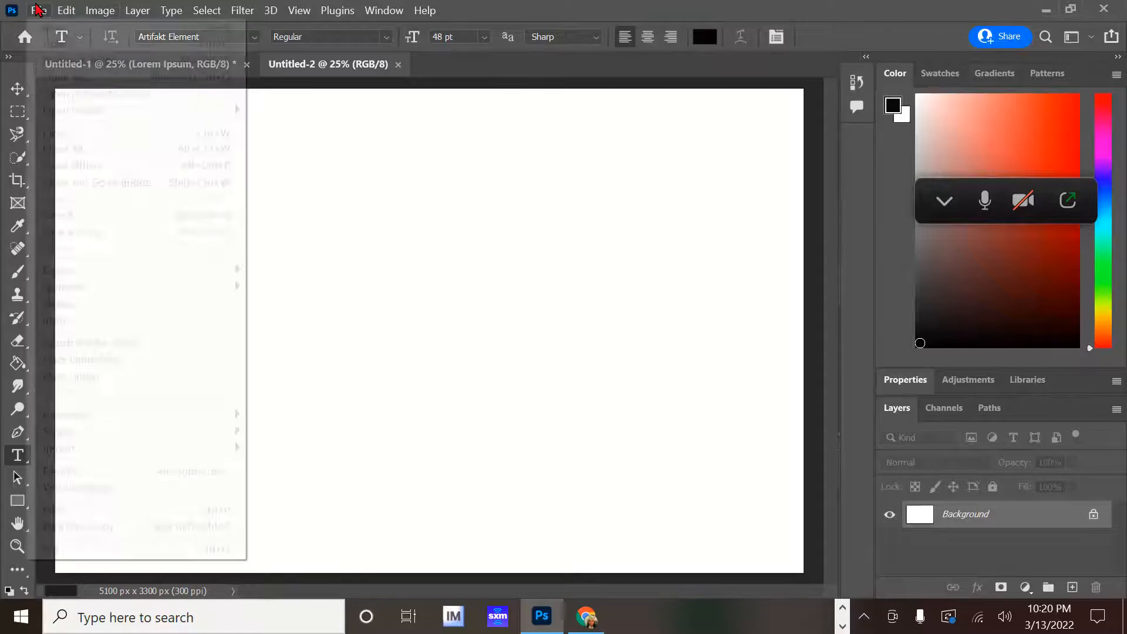
pyautogui.click(82, 47)
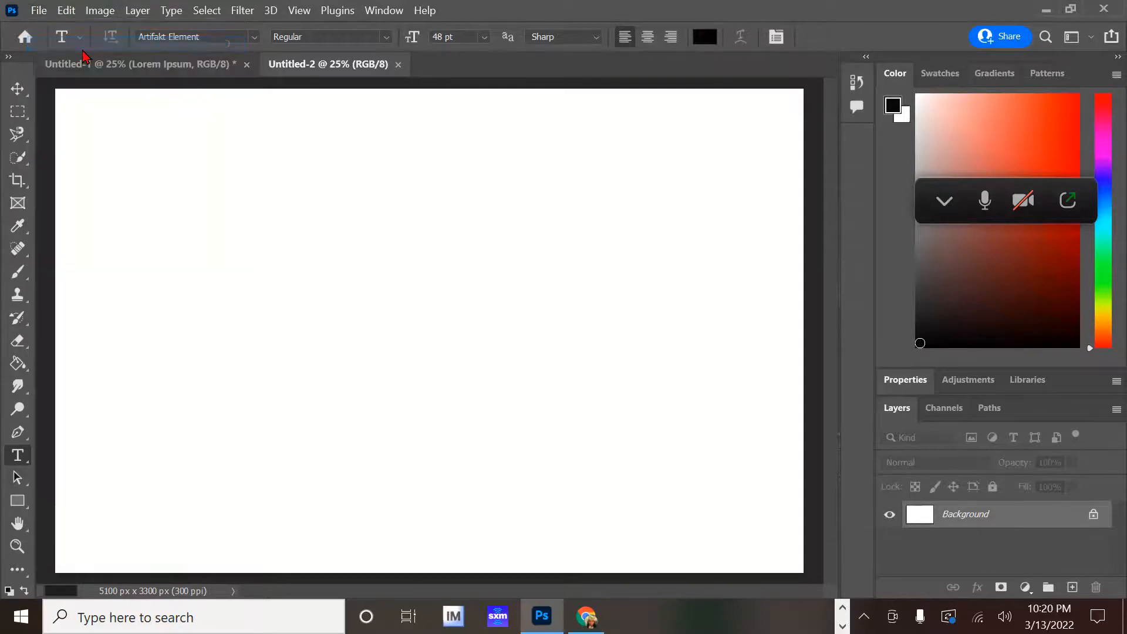
pyautogui.scroll(-10, 632, 211)
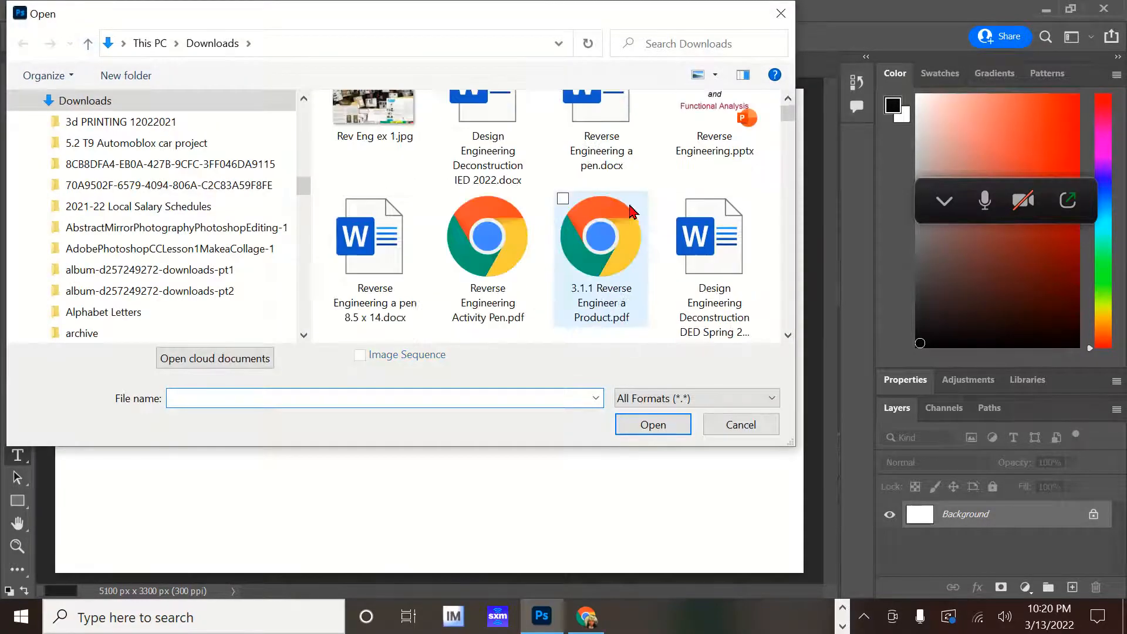
pyautogui.scroll(-5, 641, 219)
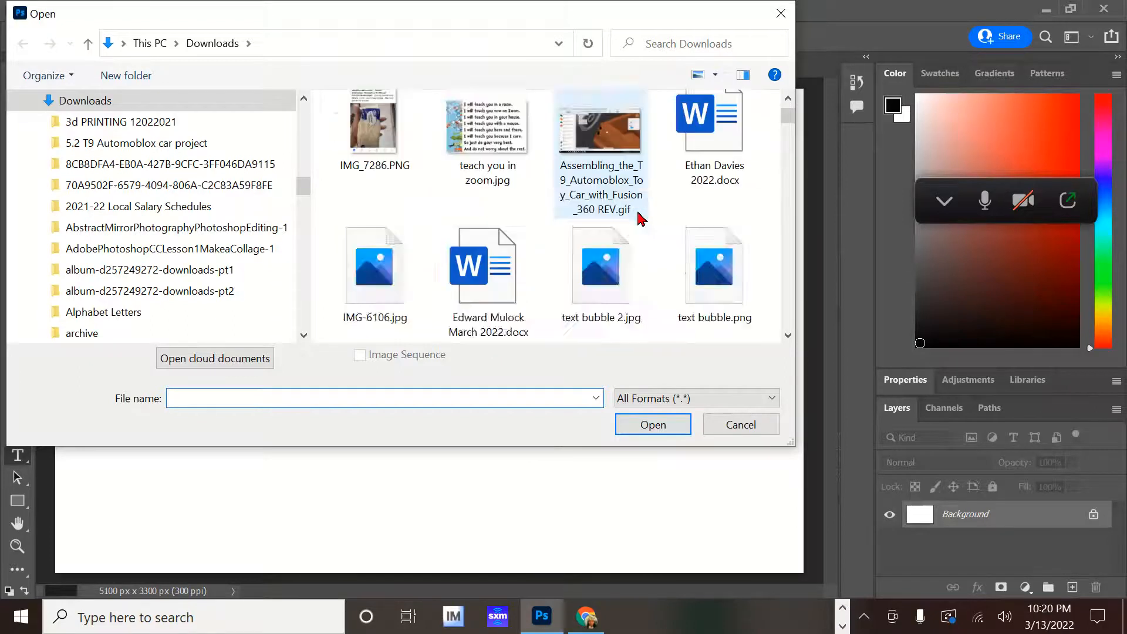
pyautogui.click(614, 251)
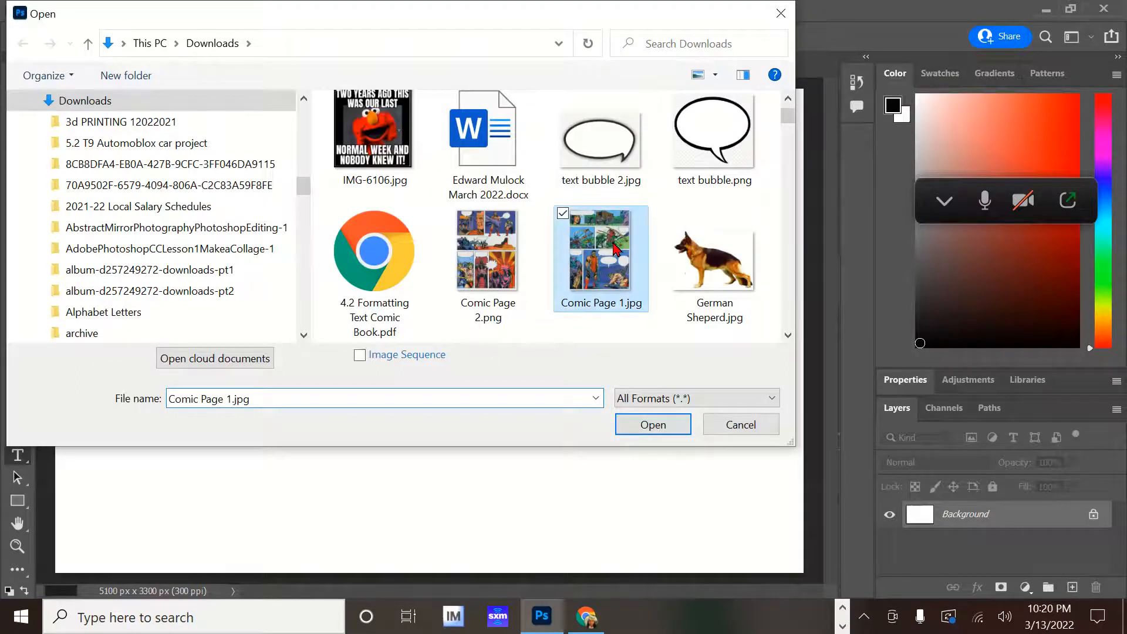
pyautogui.keyDown('ctrl'); pyautogui.click(487, 259); pyautogui.keyUp('ctrl')
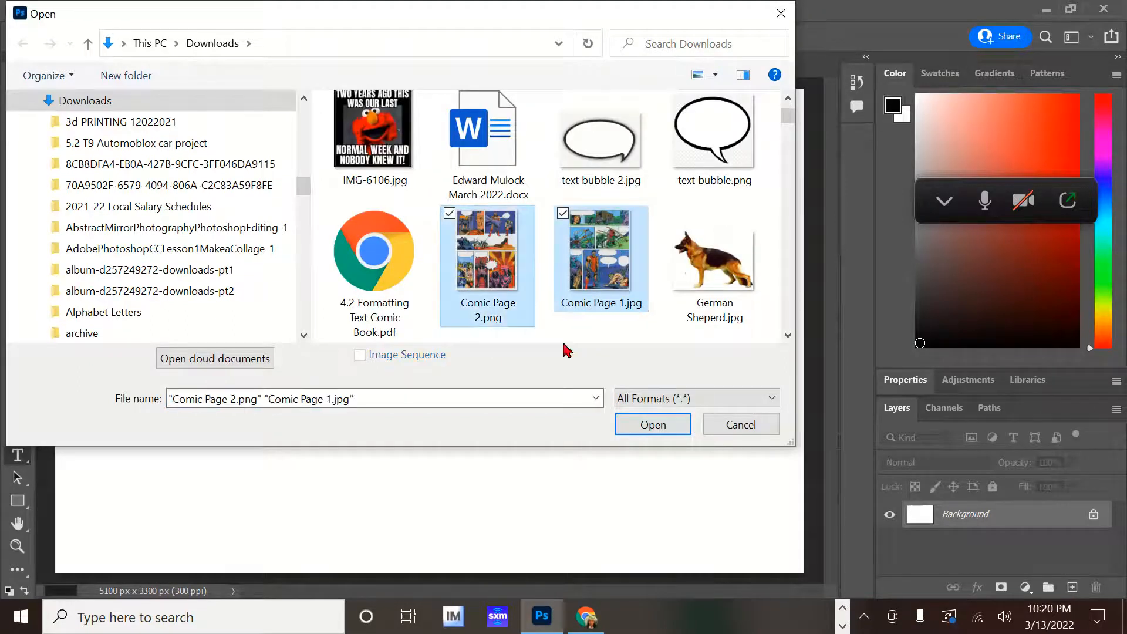
pyautogui.click(651, 422)
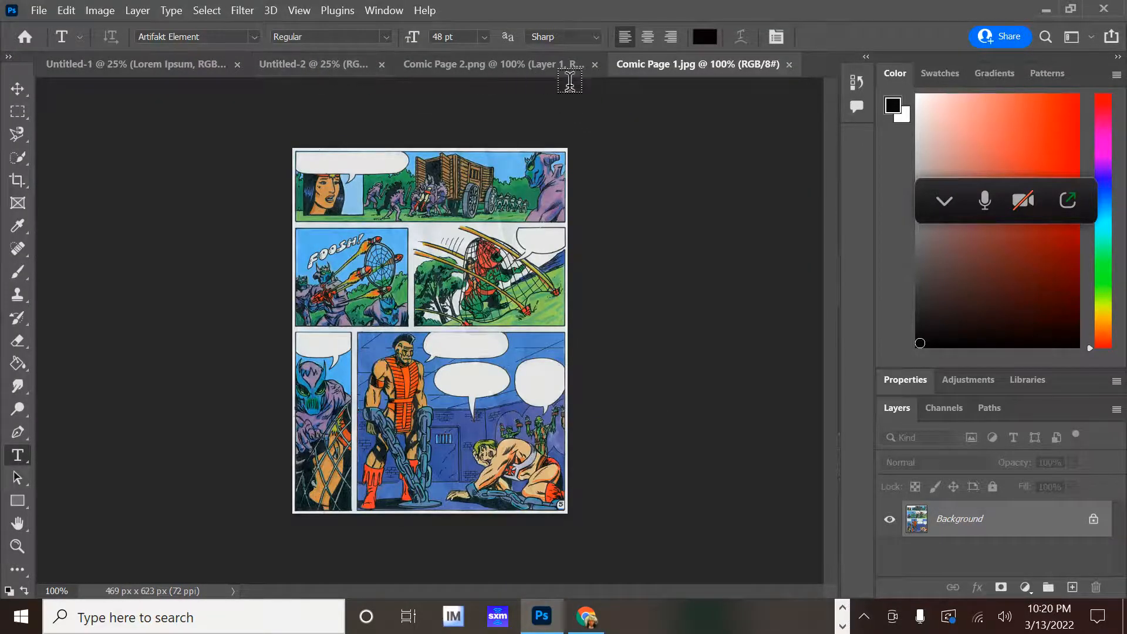
# Select the entire Comic Page 1.jpg image with the Rectangular Marquee tool and copy it.
pyautogui.click(511, 71)
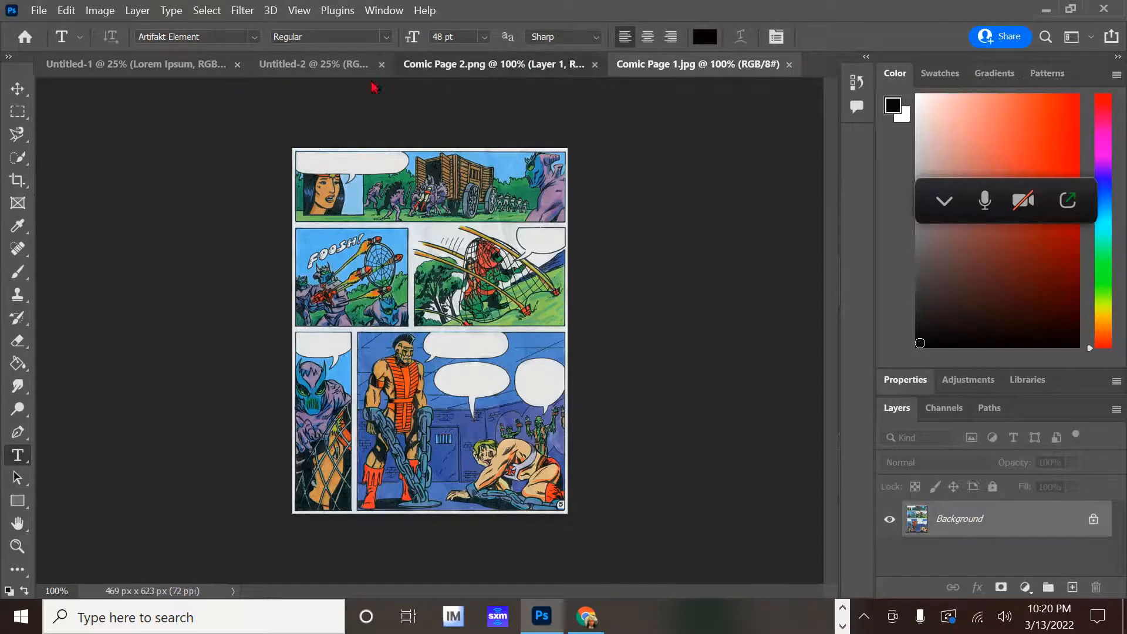
pyautogui.click(327, 72)
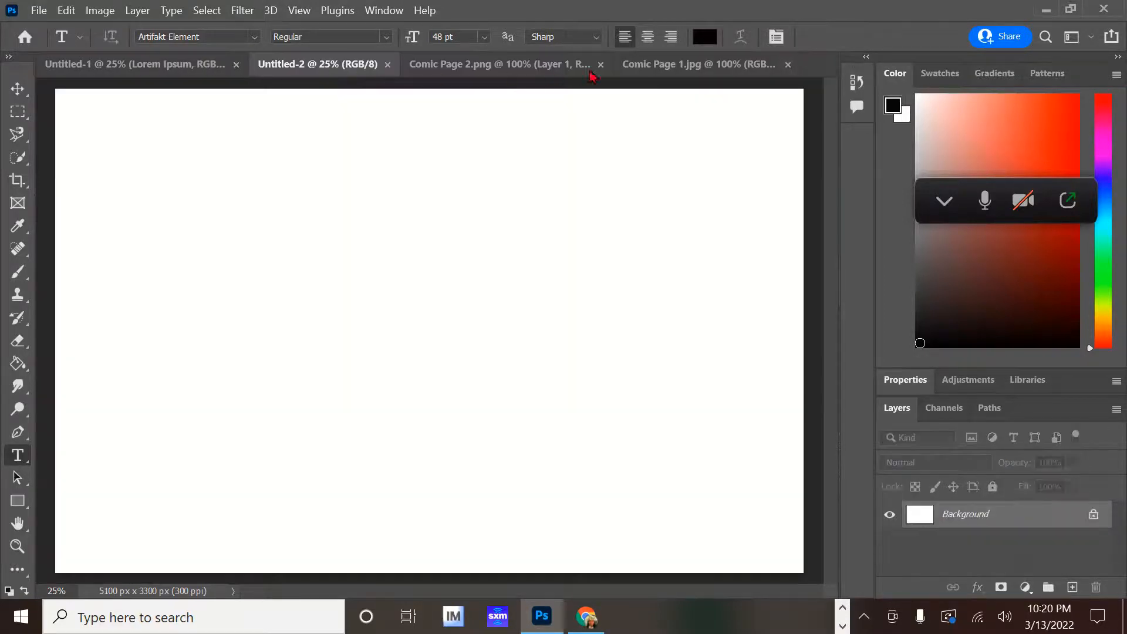
pyautogui.click(659, 65)
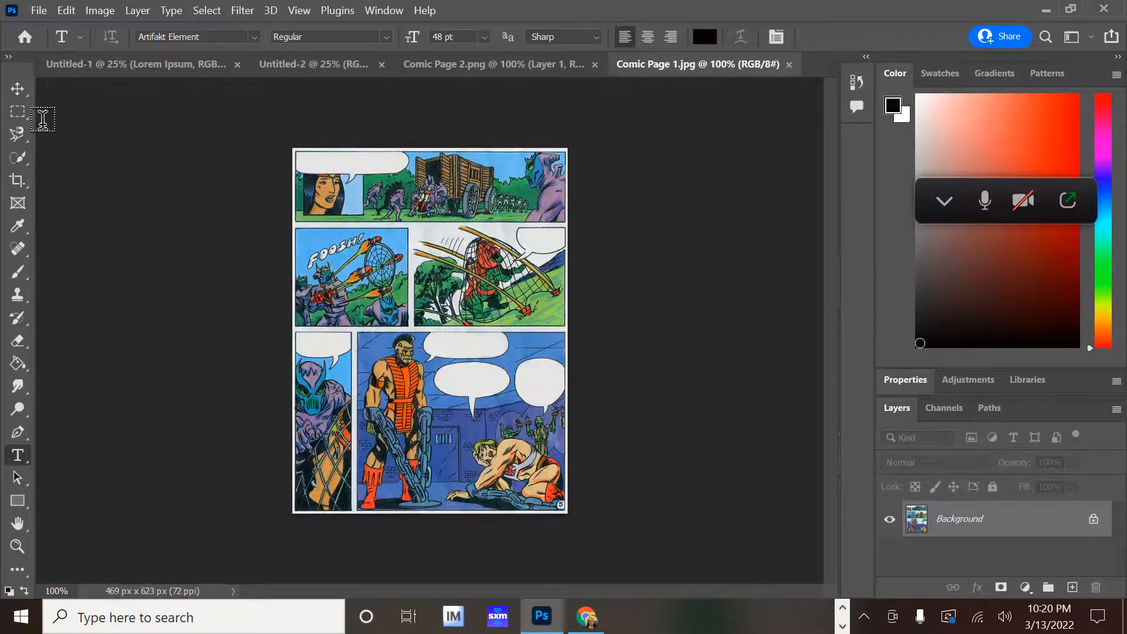
pyautogui.click(17, 111)
pyautogui.moveTo(293, 154); pyautogui.dragTo(660, 526)
pyautogui.click(66, 11)
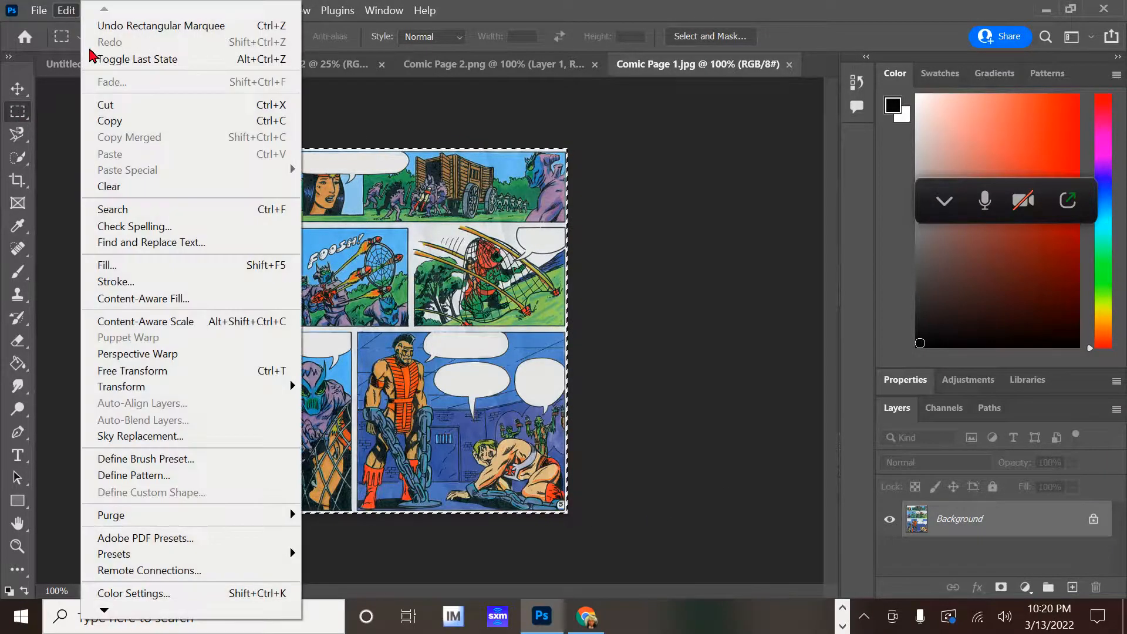
pyautogui.click(128, 121)
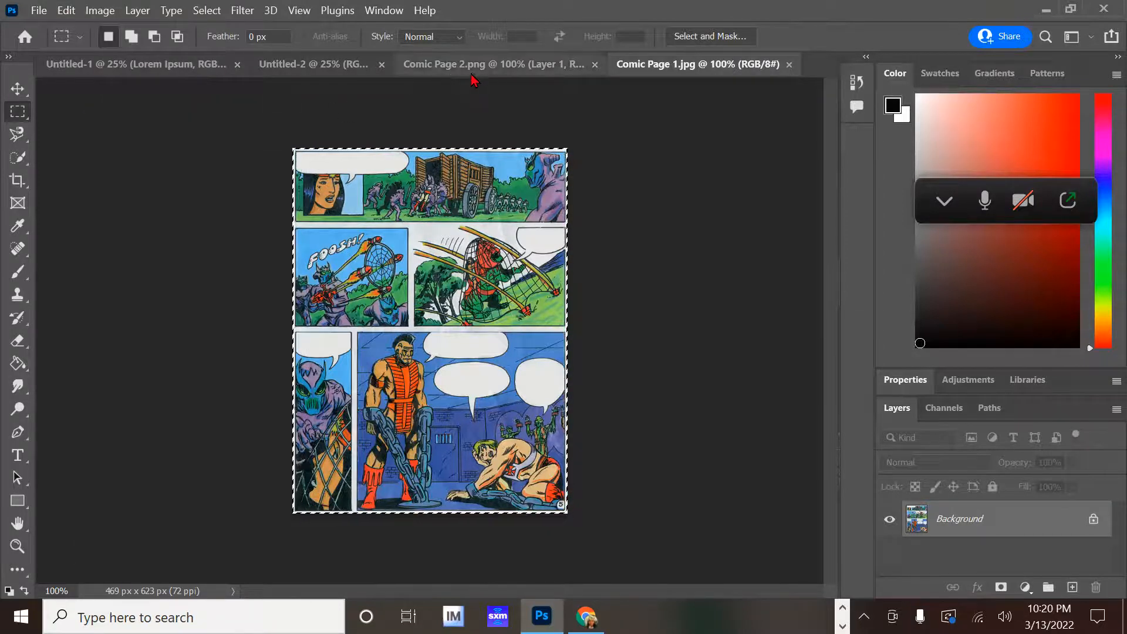
# Paste the copied Comic Page 1 image into the blank Untitled-2 document.
pyautogui.click(307, 65)
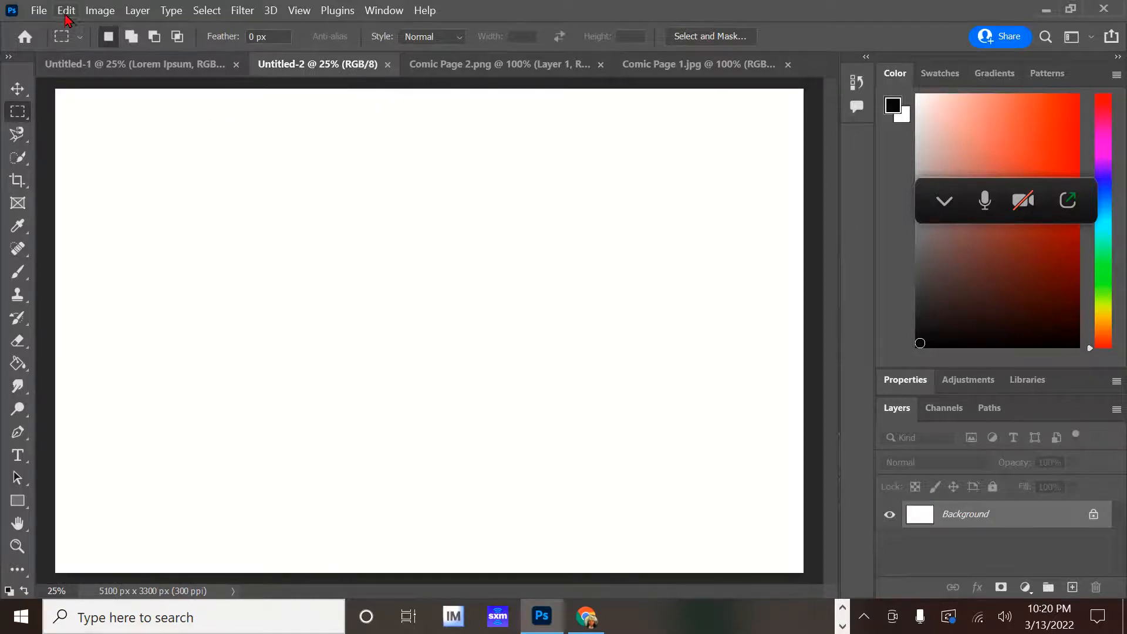
pyautogui.click(66, 13)
pyautogui.click(116, 158)
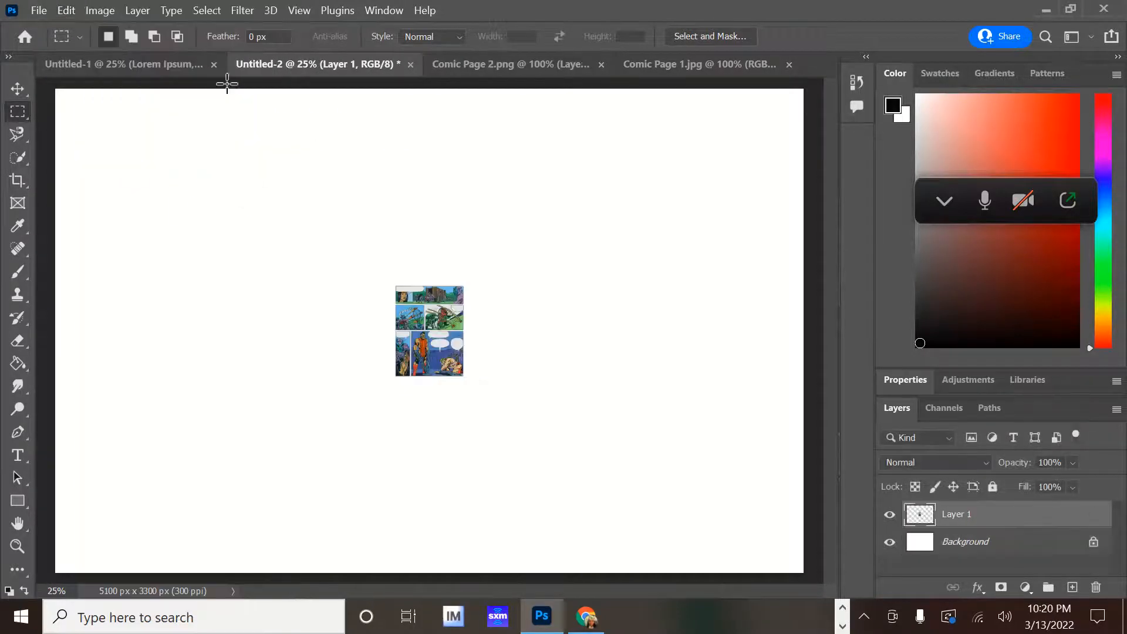
# Free Transform the pasted Comic Page 1, moving it to the canvas's upper-left corner and scaling it to about 476% to fill the left half.
pyautogui.click(66, 11)
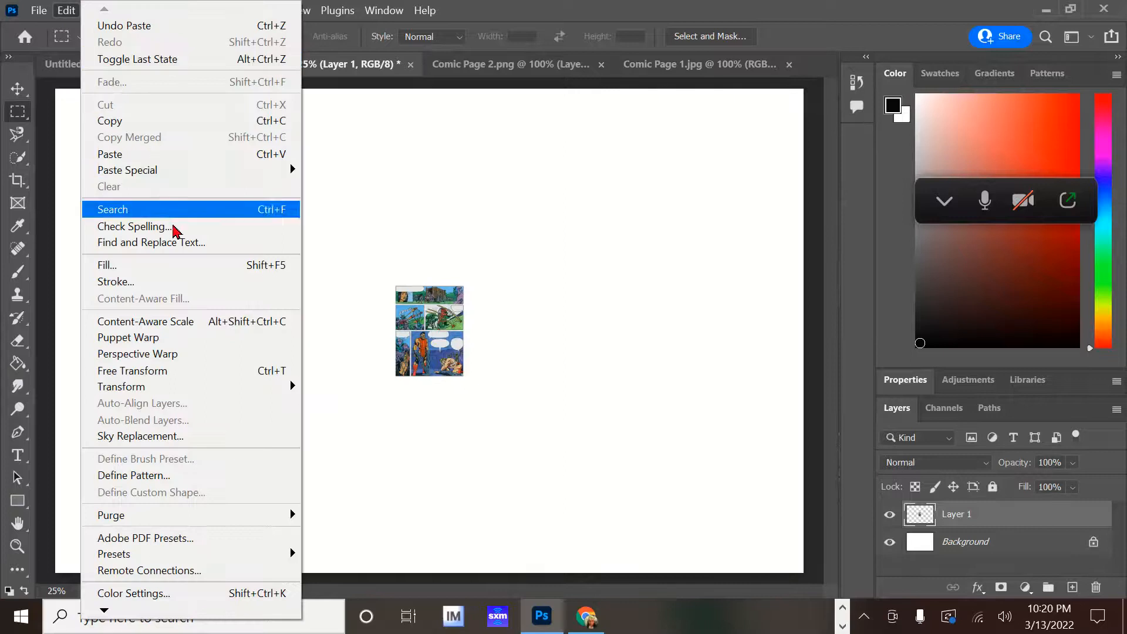
pyautogui.click(180, 370)
pyautogui.moveTo(409, 319); pyautogui.dragTo(90, 141)
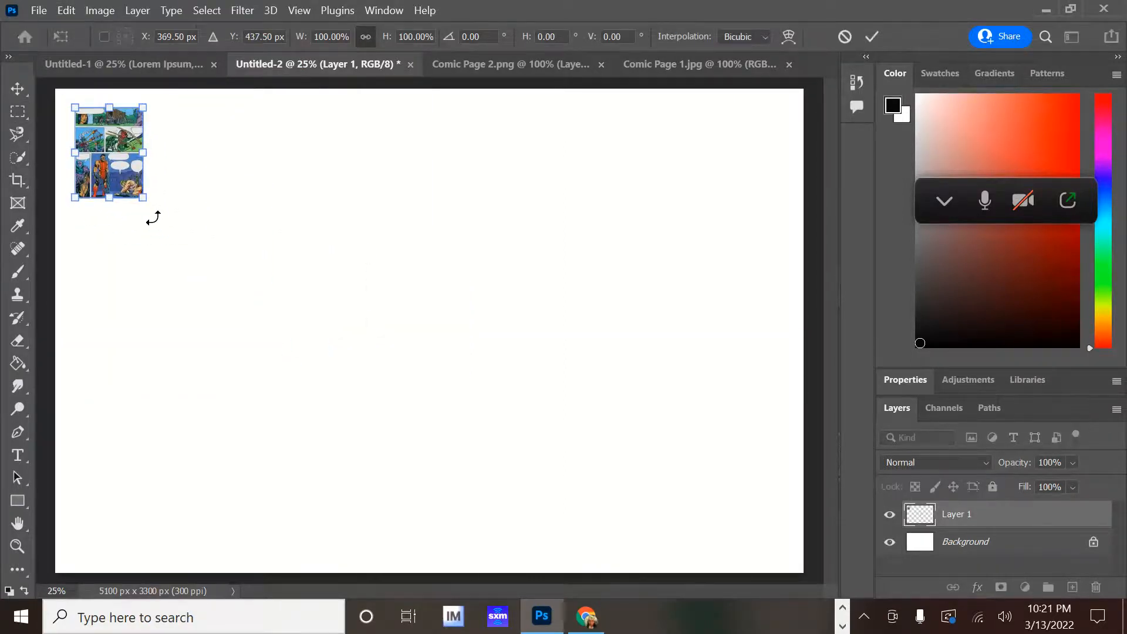
pyautogui.moveTo(150, 203); pyautogui.dragTo(482, 488)
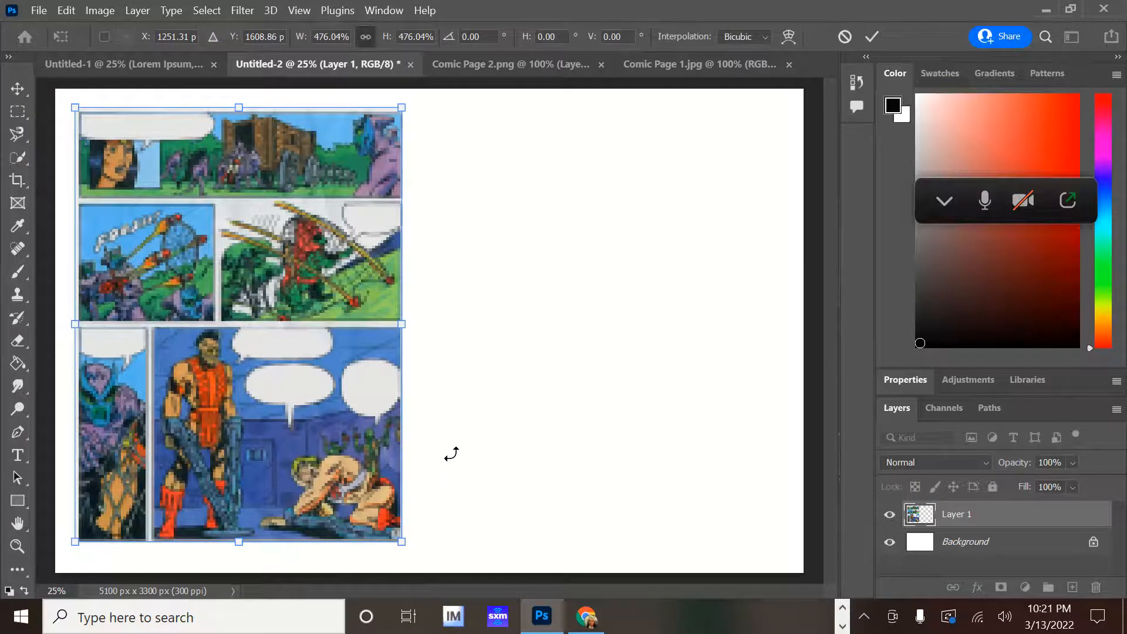
pyautogui.press('Return')
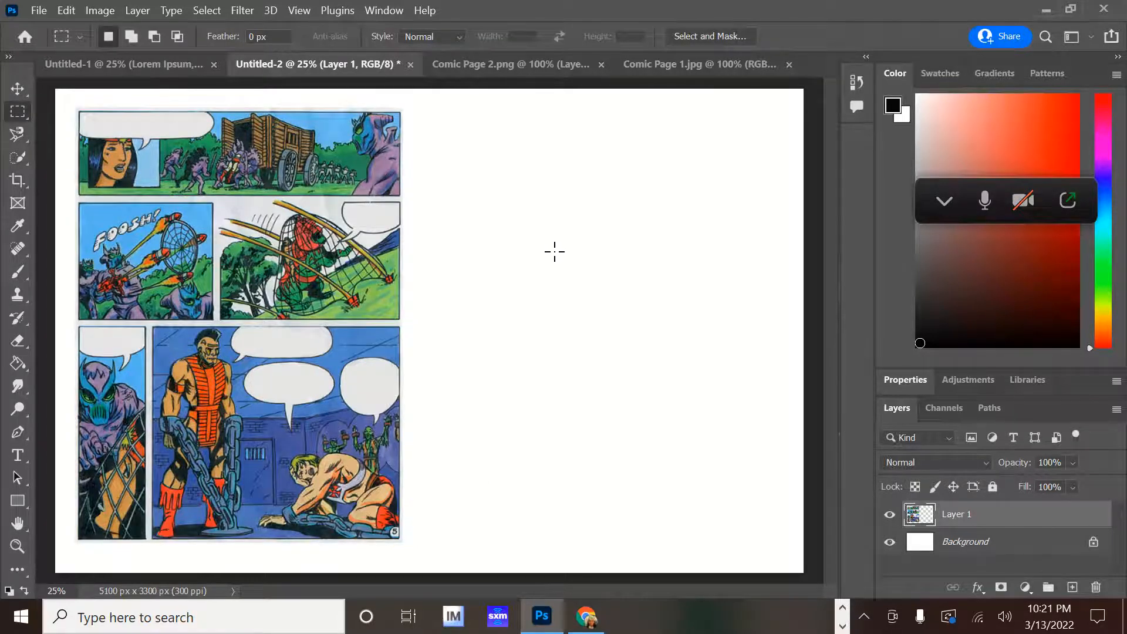
# Copy the entire Comic Page 2.png image with a rectangular selection and paste it into the Untitled-2 document.
pyautogui.click(551, 68)
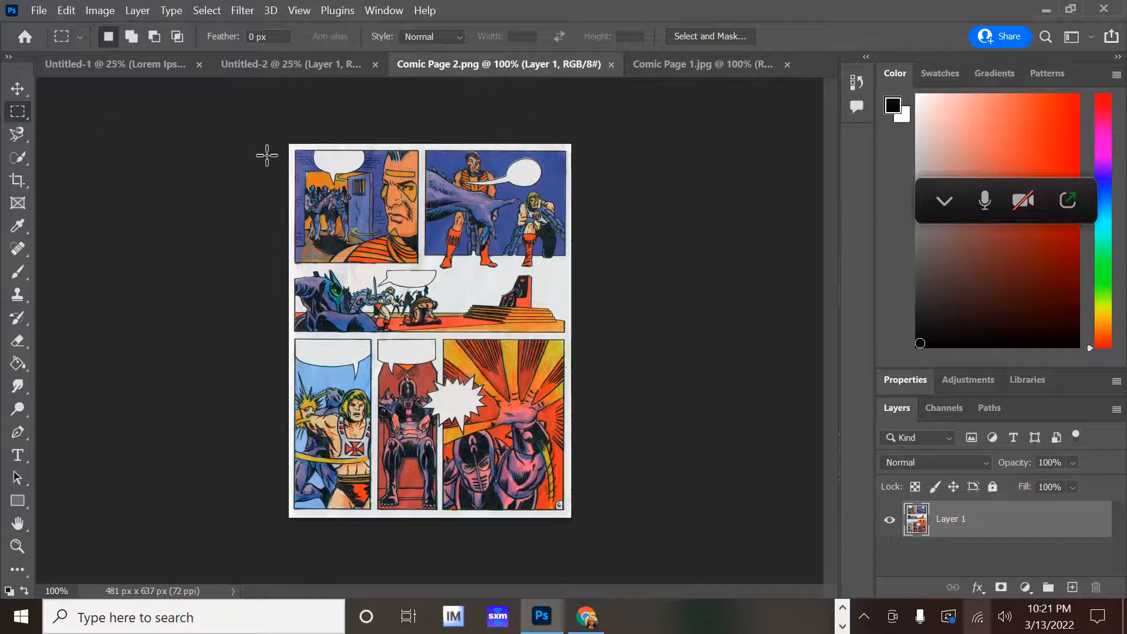
pyautogui.moveTo(290, 143); pyautogui.dragTo(599, 513)
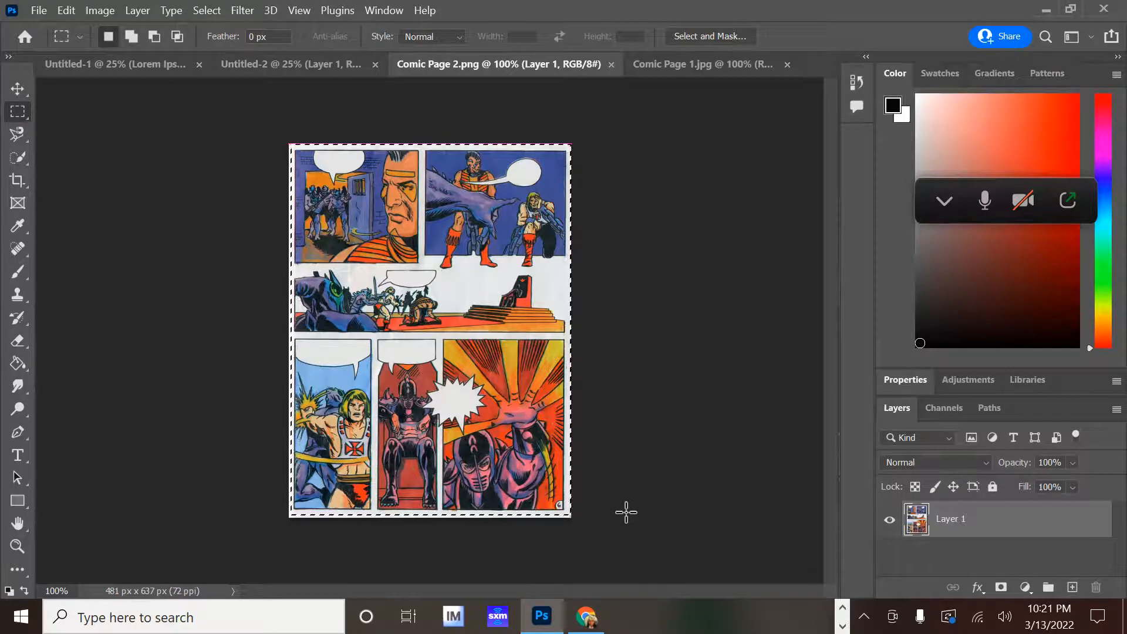
pyautogui.click(65, 10)
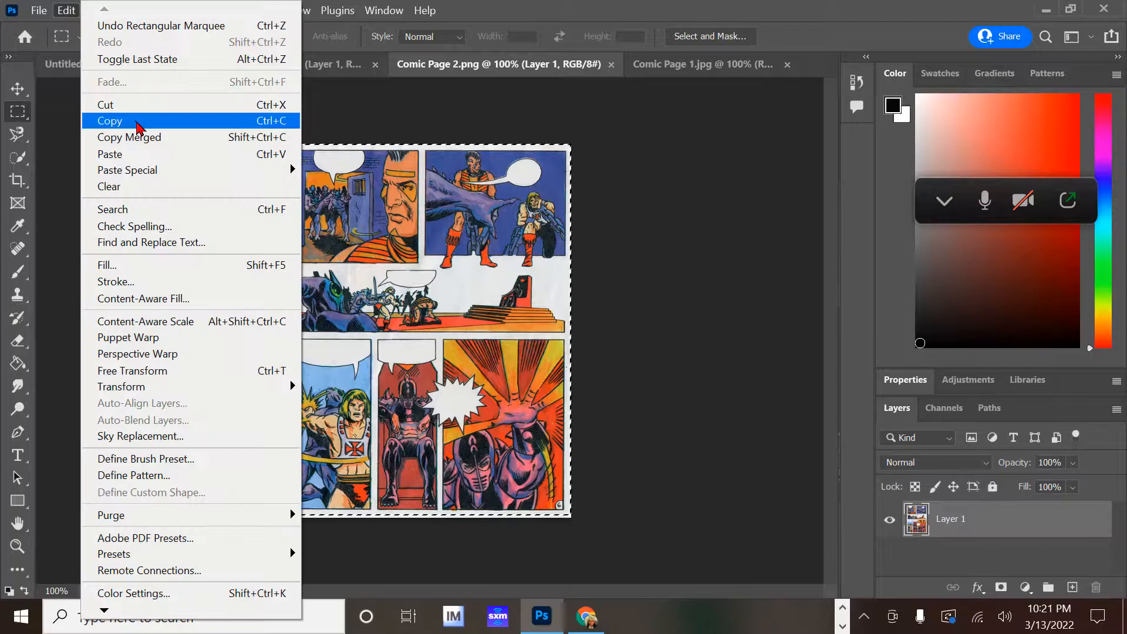
pyautogui.click(139, 121)
pyautogui.click(264, 65)
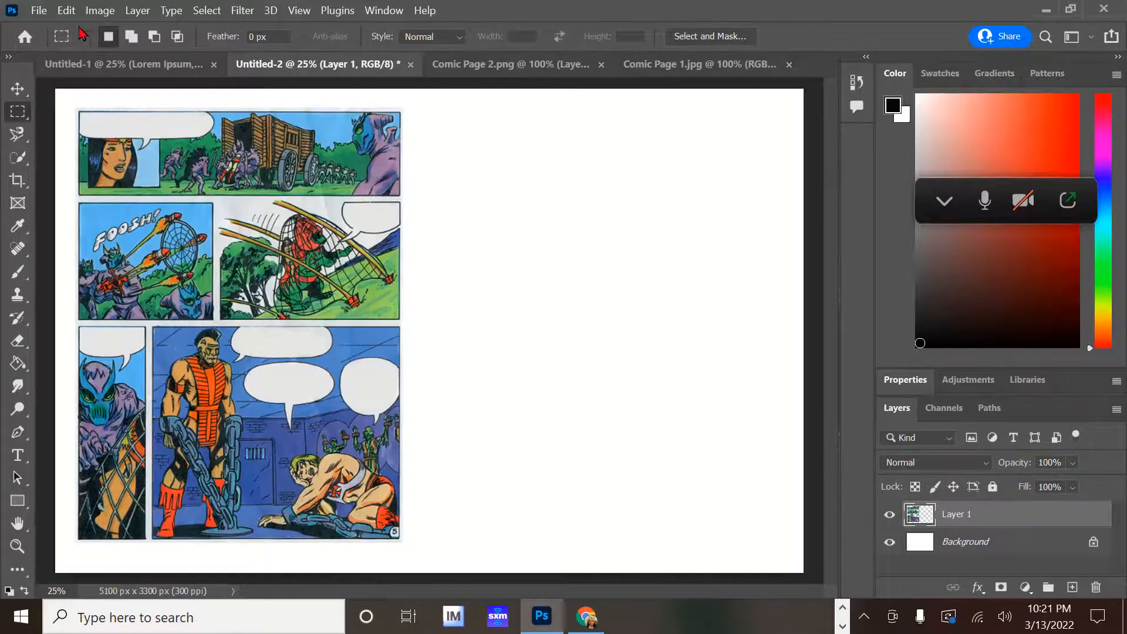
pyautogui.click(67, 12)
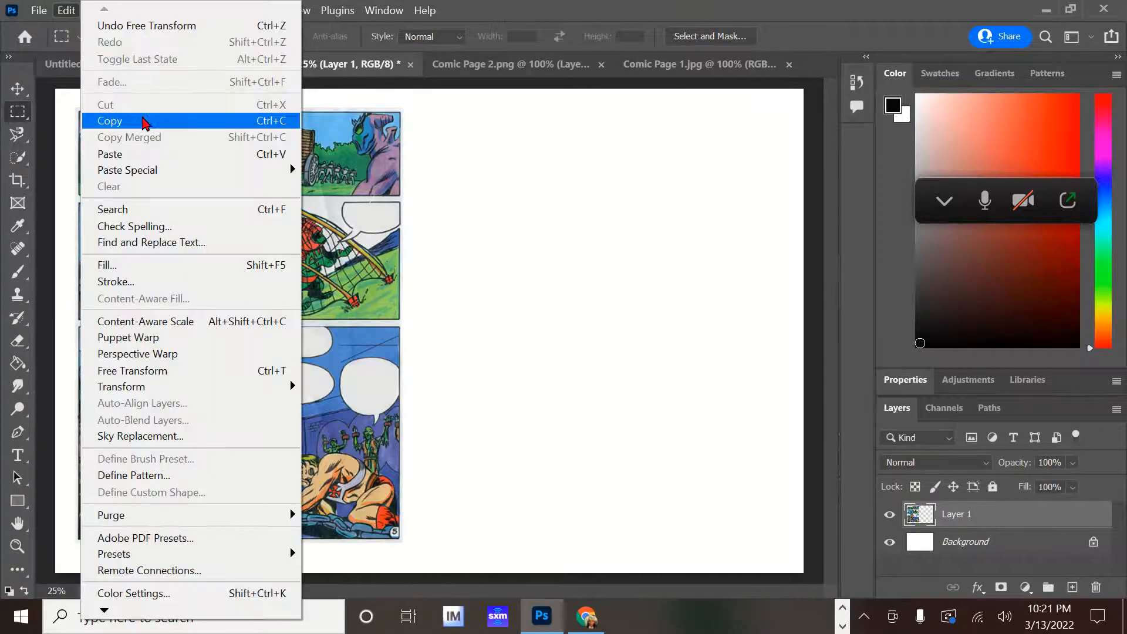
pyautogui.click(136, 160)
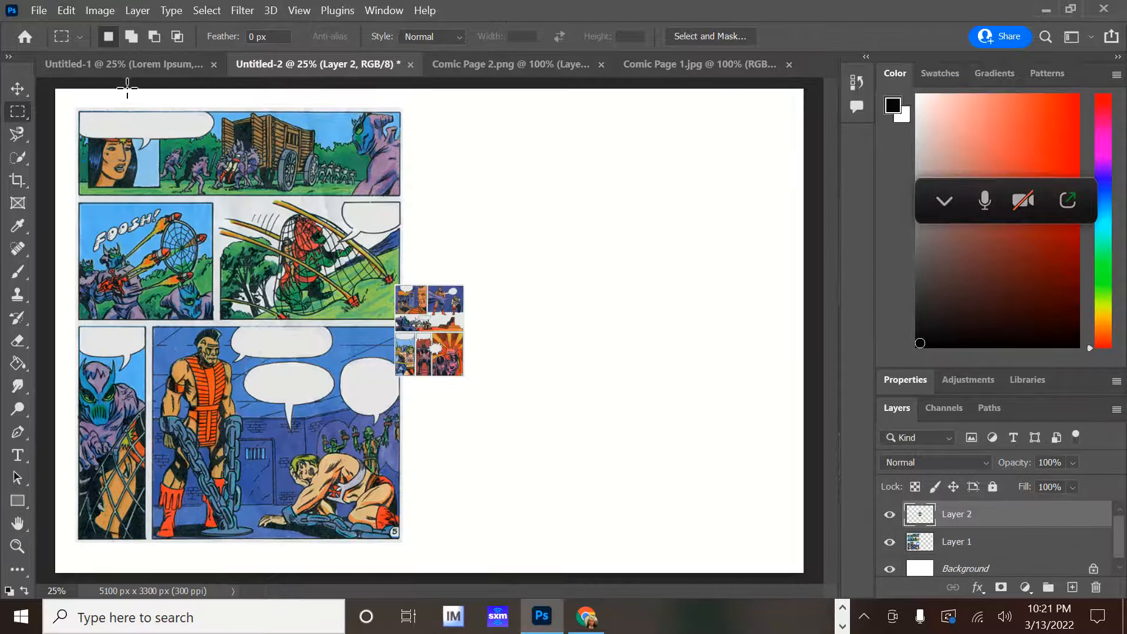
# Free Transform the pasted Comic Page 2, moving it to the canvas's upper-right corner and scaling it to about 469% beside page 1.
pyautogui.click(66, 10)
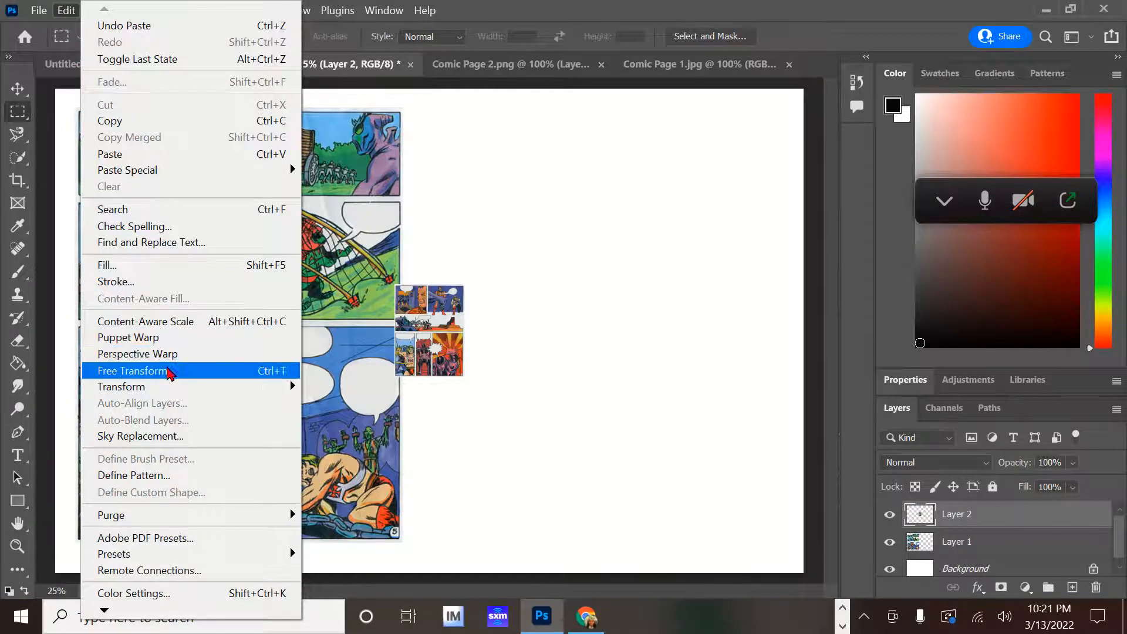
pyautogui.click(132, 370)
pyautogui.moveTo(403, 322); pyautogui.dragTo(751, 133)
pyautogui.moveTo(717, 203); pyautogui.dragTo(429, 522)
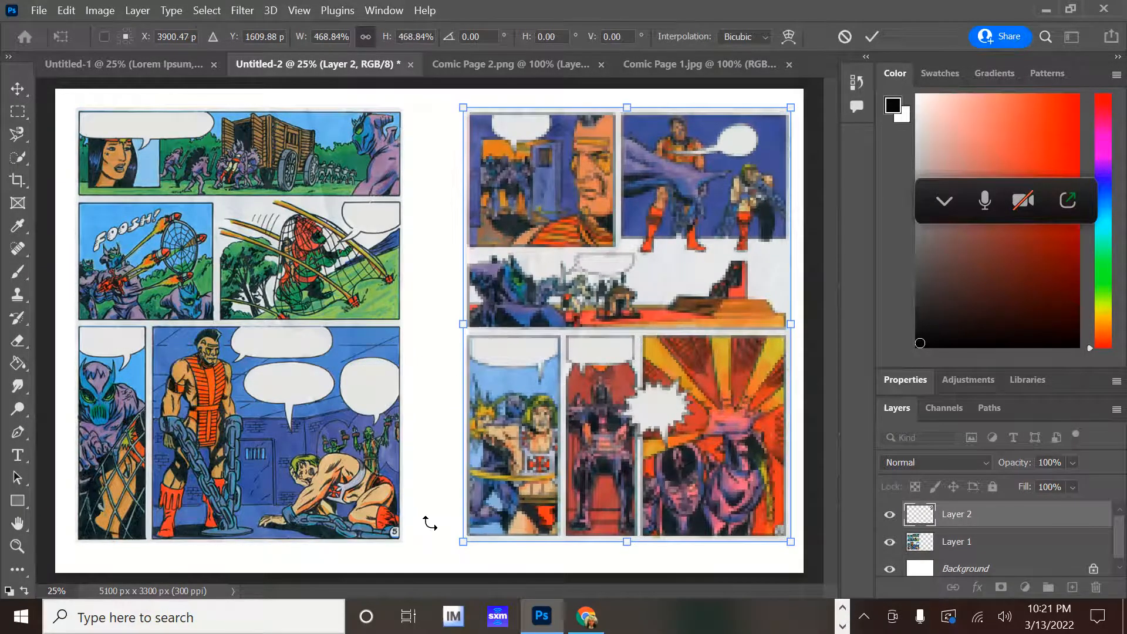
pyautogui.press('Return')
pyautogui.press('m')
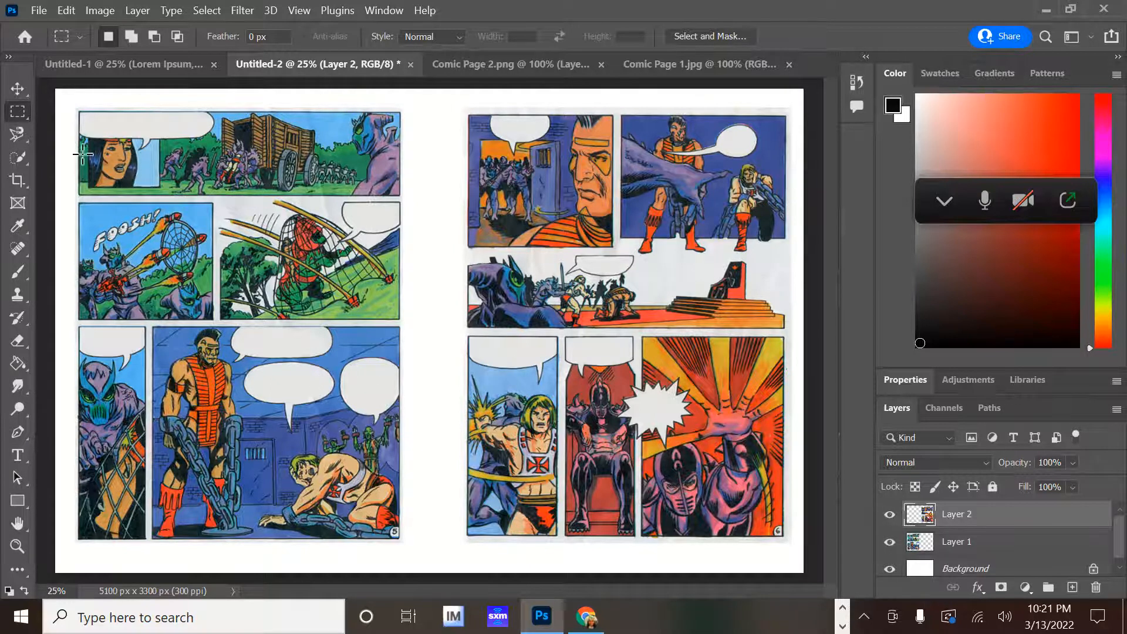
# Create a text box reading "Hello students!" over the first speech balloon of page 1 and narrow the box slightly.
pyautogui.click(18, 455)
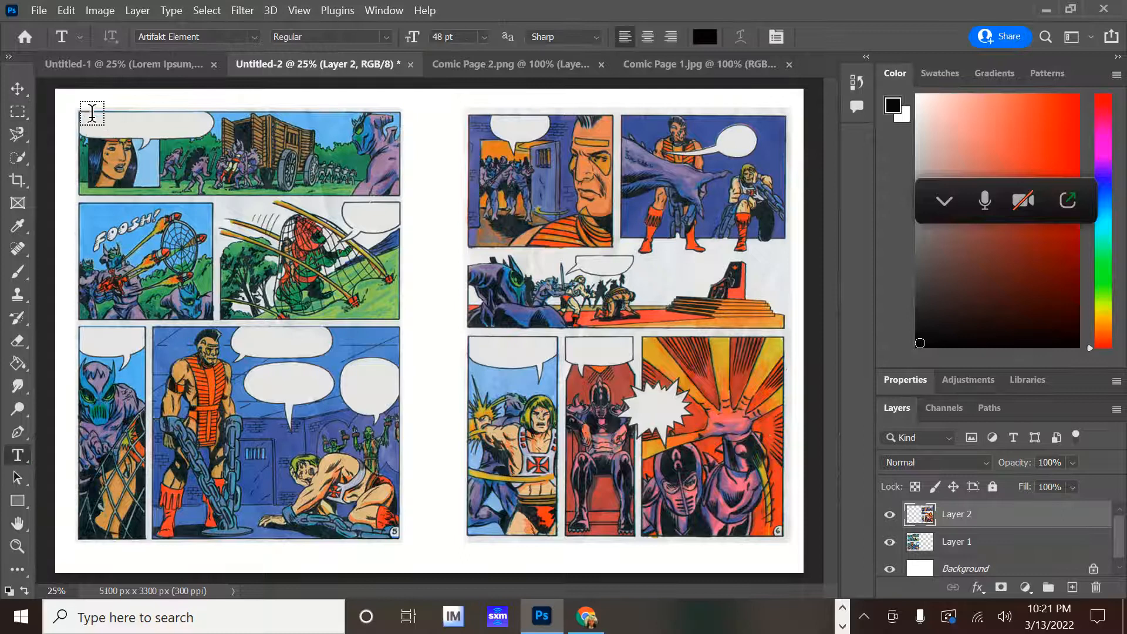
pyautogui.moveTo(106, 124); pyautogui.dragTo(267, 153)
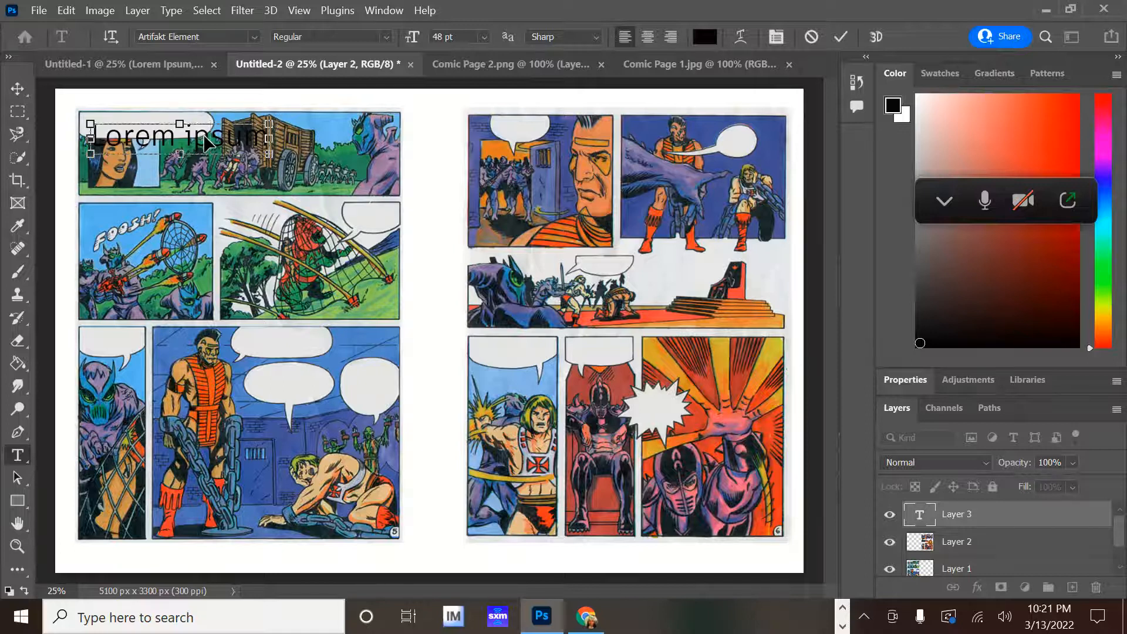
pyautogui.write('Hello St')
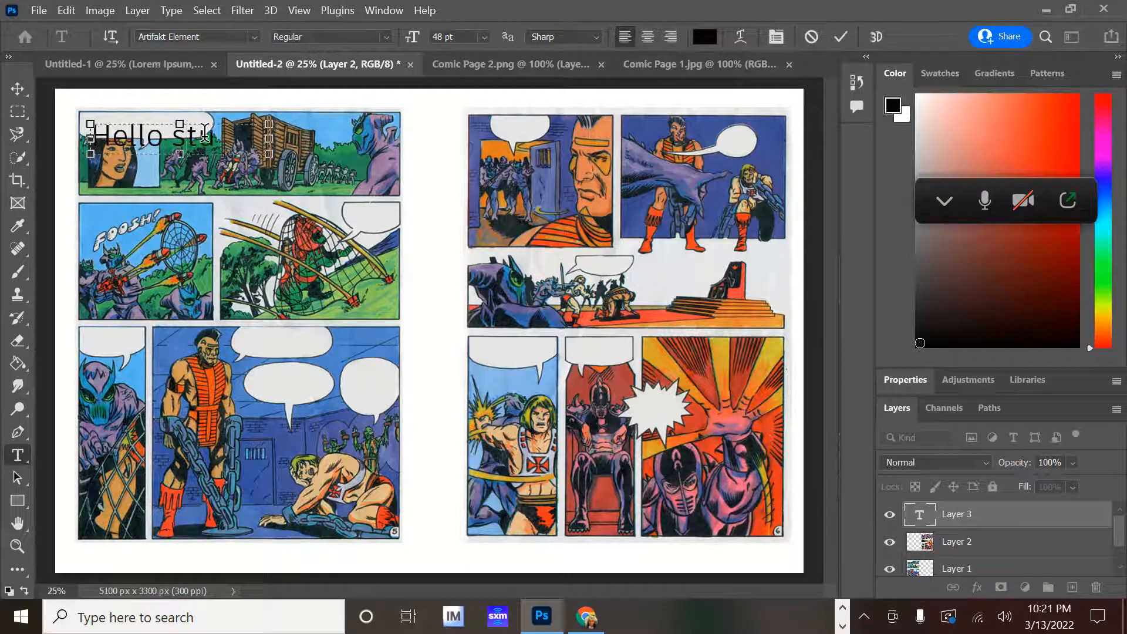
pyautogui.press('BackSpace')
pyautogui.press('BackSpace')
pyautogui.press('BackSpace')
pyautogui.press('BackSpace')
pyautogui.press('BackSpace')
pyautogui.press('BackSpace')
pyautogui.moveTo(109, 149); pyautogui.dragTo(247, 147)
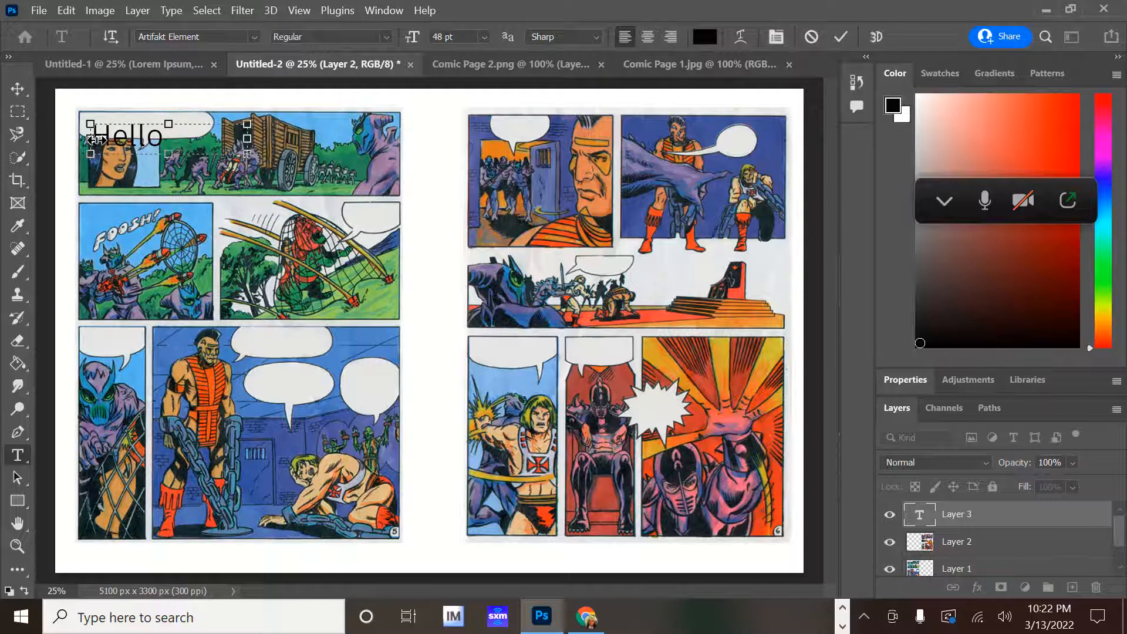
# Select the greeting text in the first balloon and set its font size to 24 pt.
pyautogui.doubleClick(110, 130)
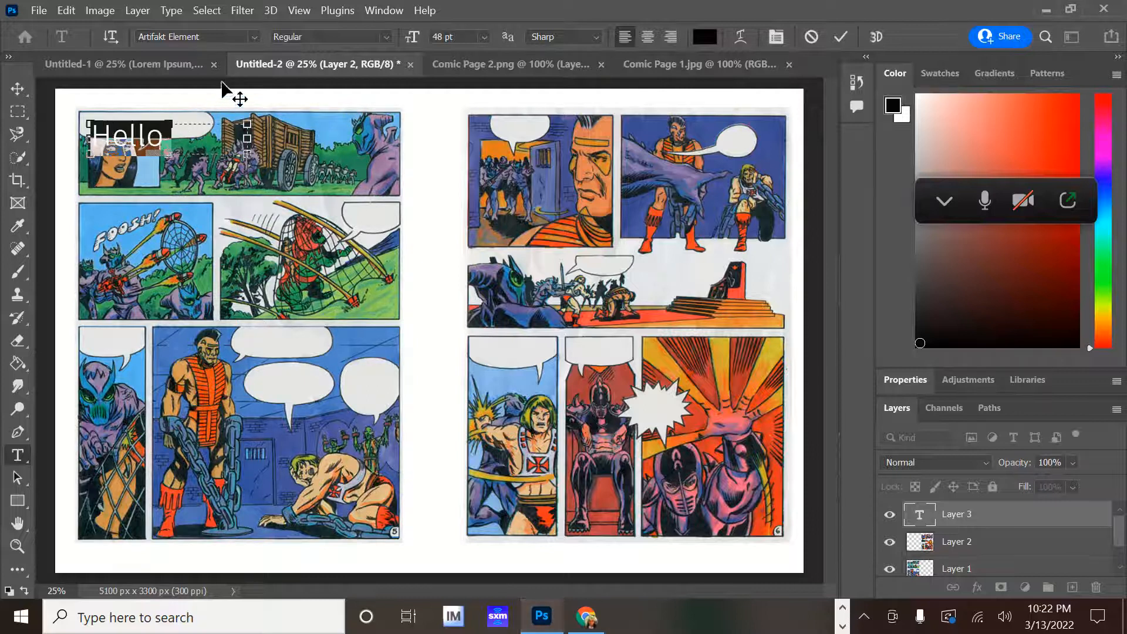
pyautogui.click(483, 38)
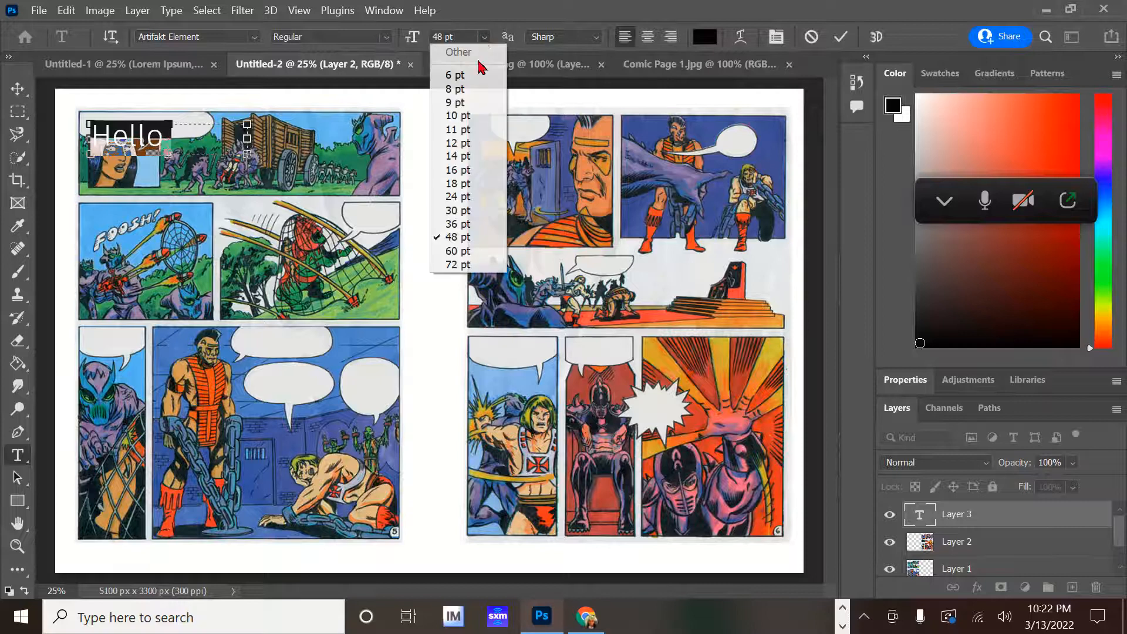
pyautogui.click(458, 183)
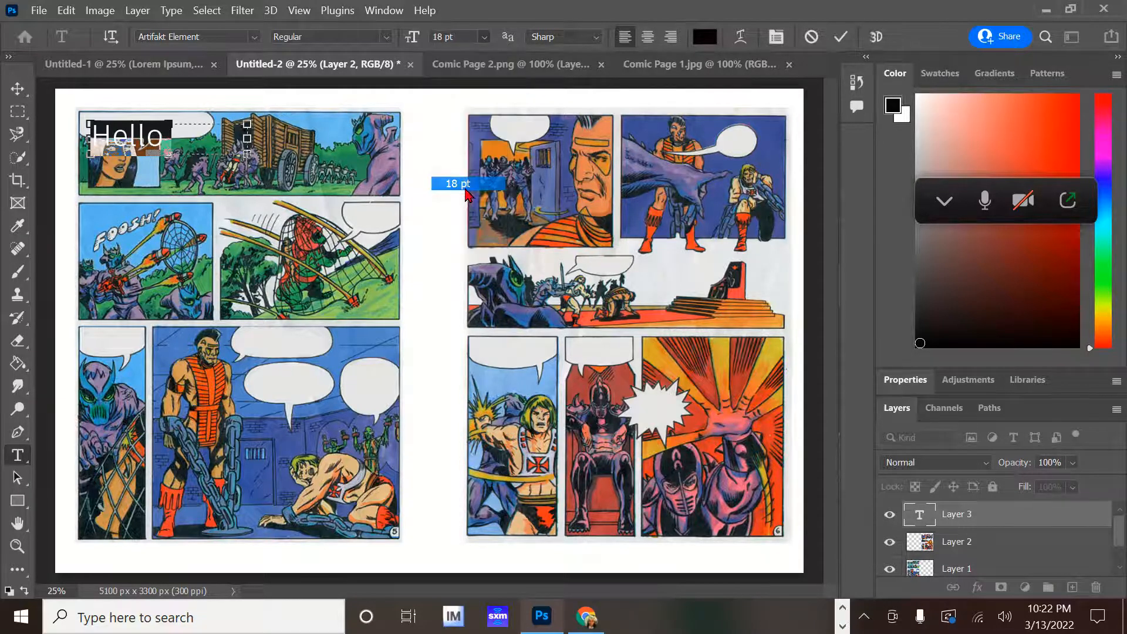
pyautogui.click(487, 39)
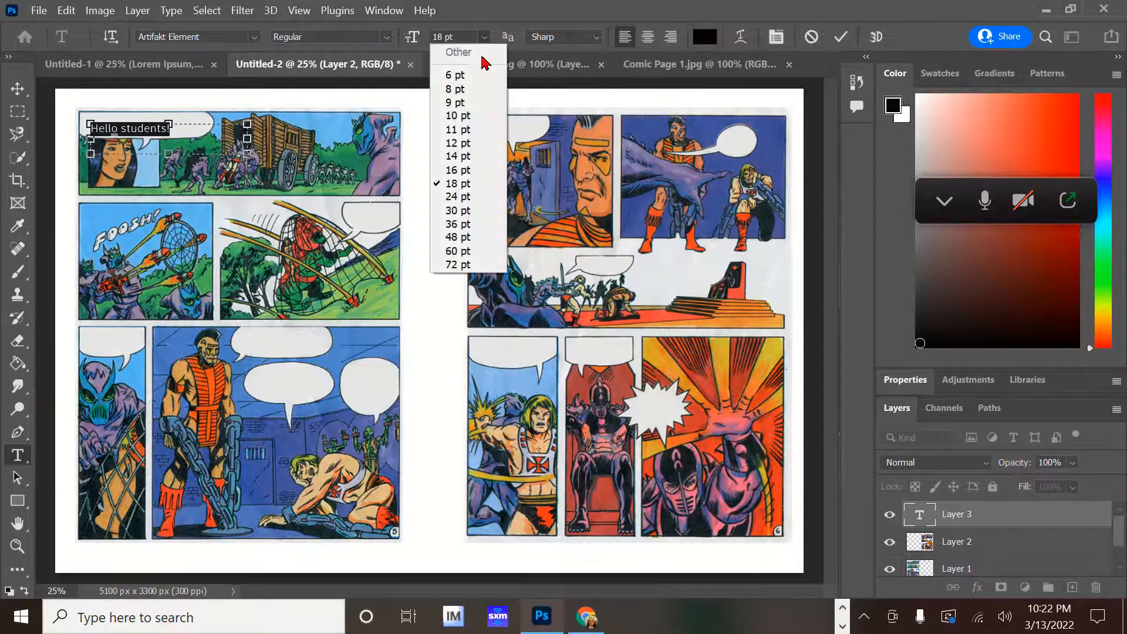
pyautogui.click(464, 197)
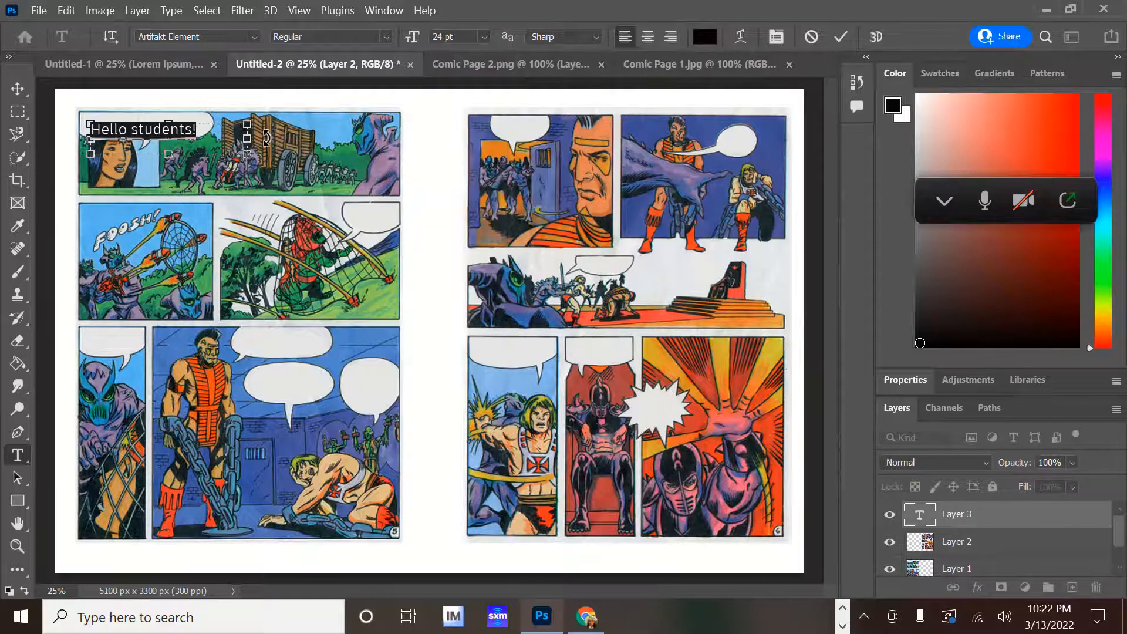
# Move the "Hello students!" text up into its balloon, set its style to Bold and commit it.
pyautogui.moveTo(266, 128); pyautogui.dragTo(264, 140)
pyautogui.moveTo(238, 186); pyautogui.dragTo(239, 179)
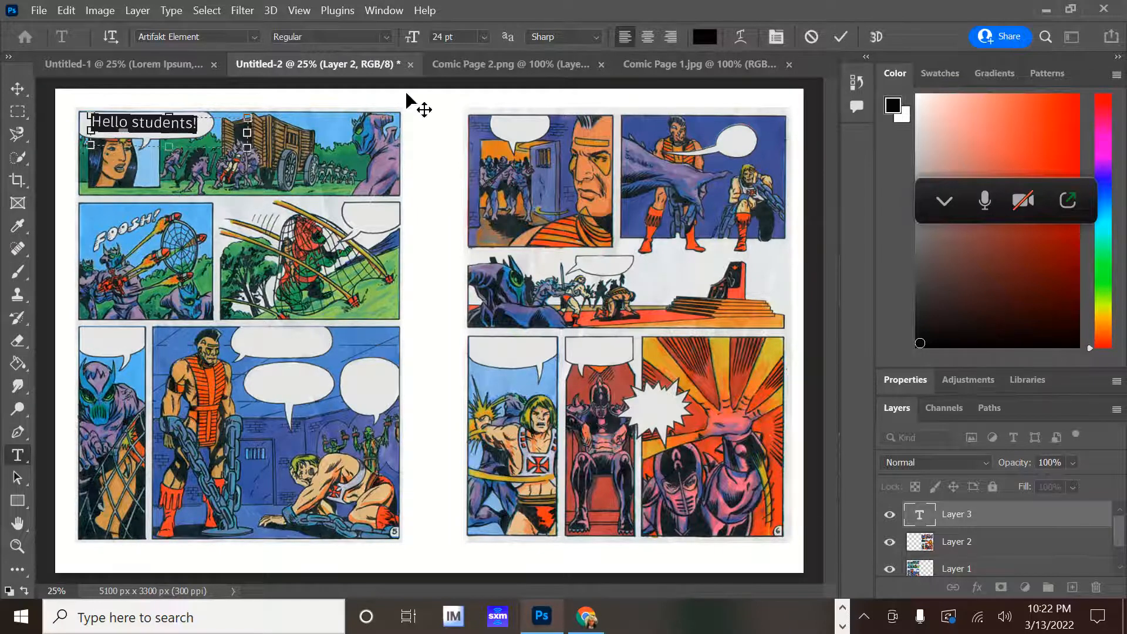
pyautogui.click(386, 37)
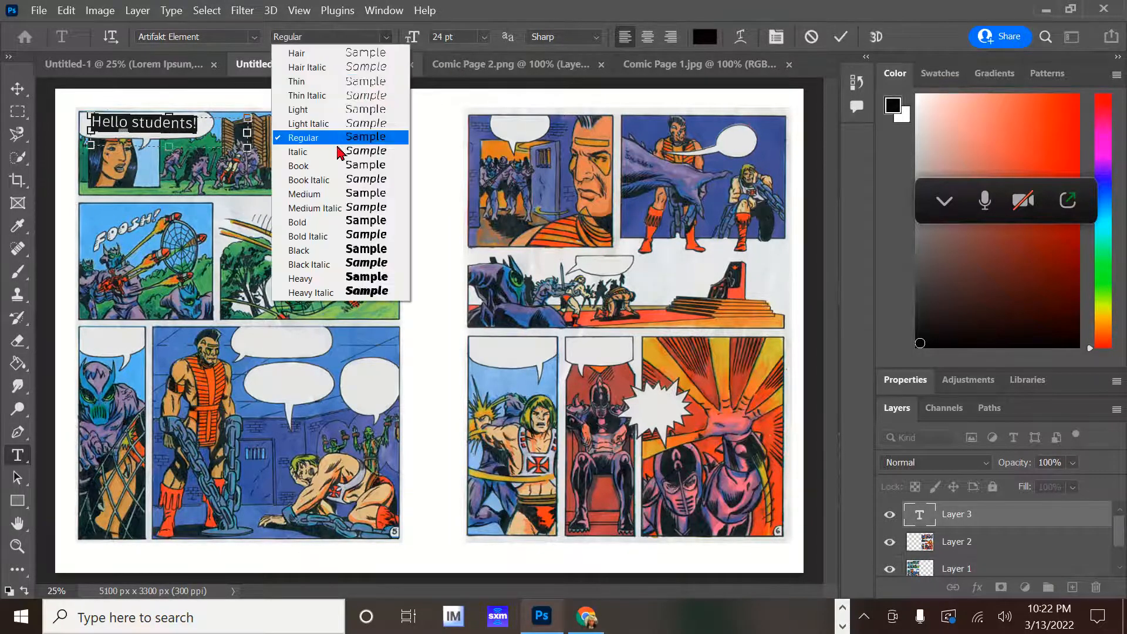
pyautogui.click(329, 222)
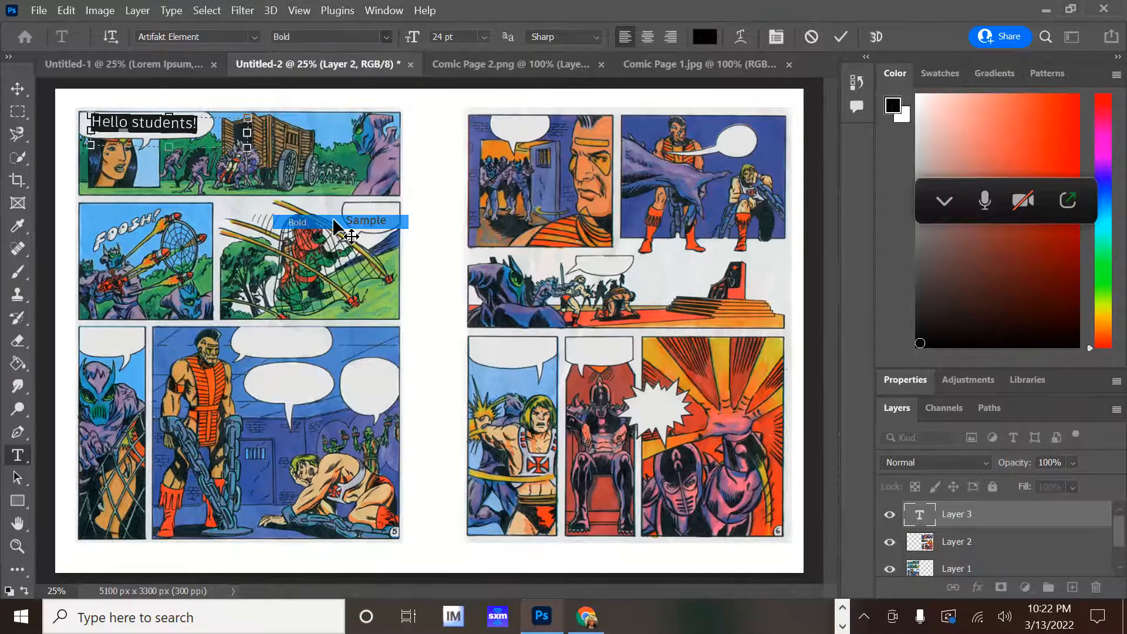
pyautogui.click(957, 517)
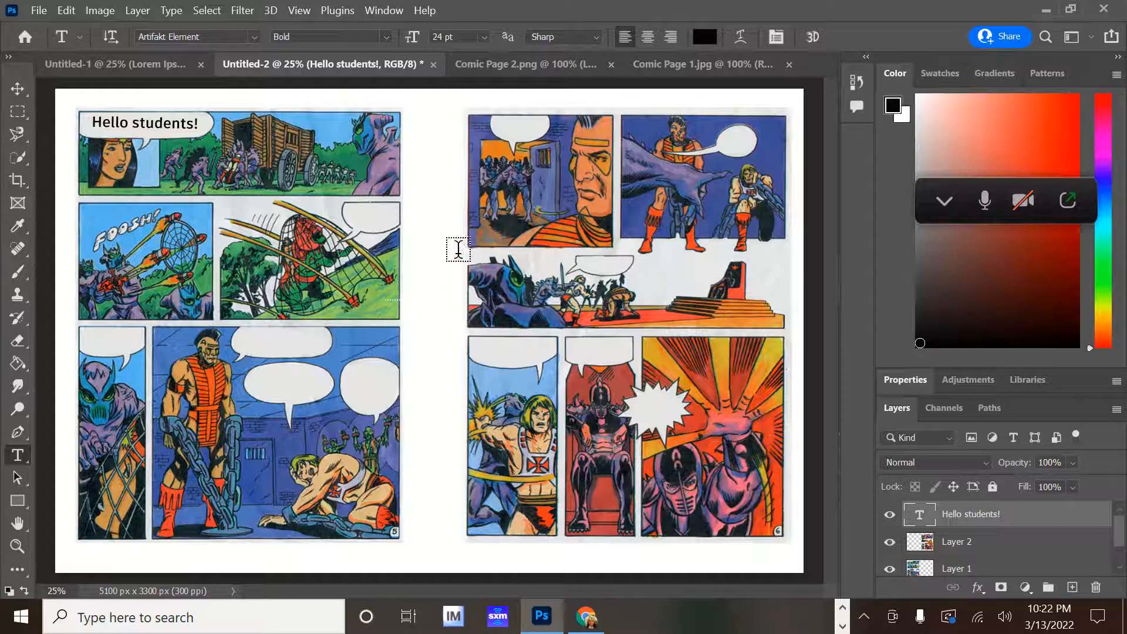
# Add the text "Help me" at the netted figure's speech balloon in page 1's second row and shift it left over the balloon.
pyautogui.click(375, 220)
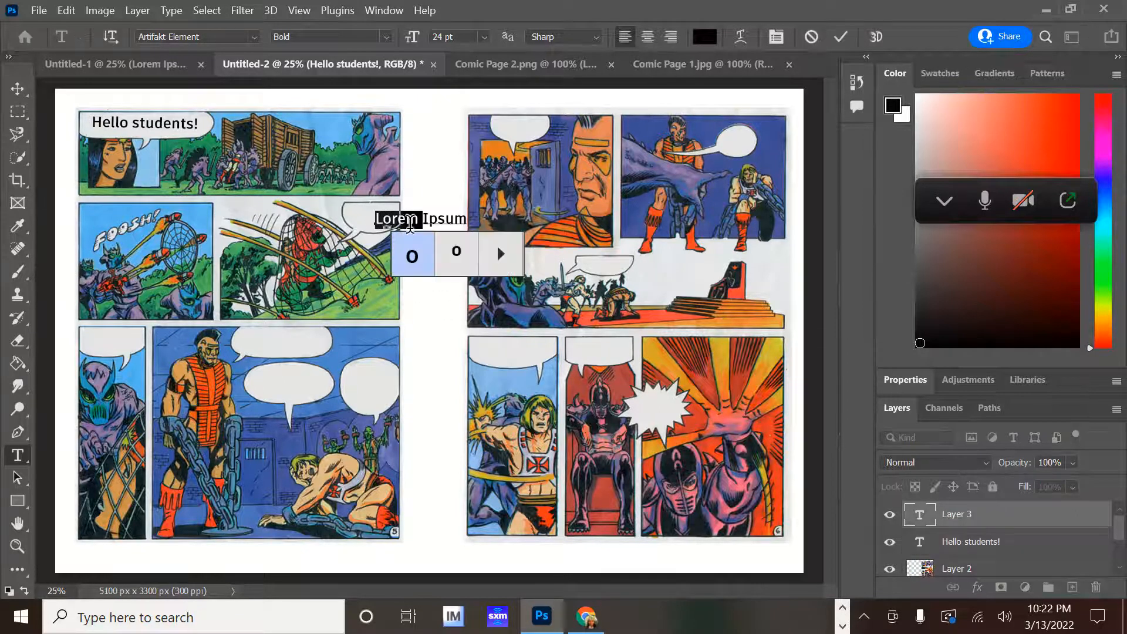
pyautogui.hotkey('ctrl', 'a')
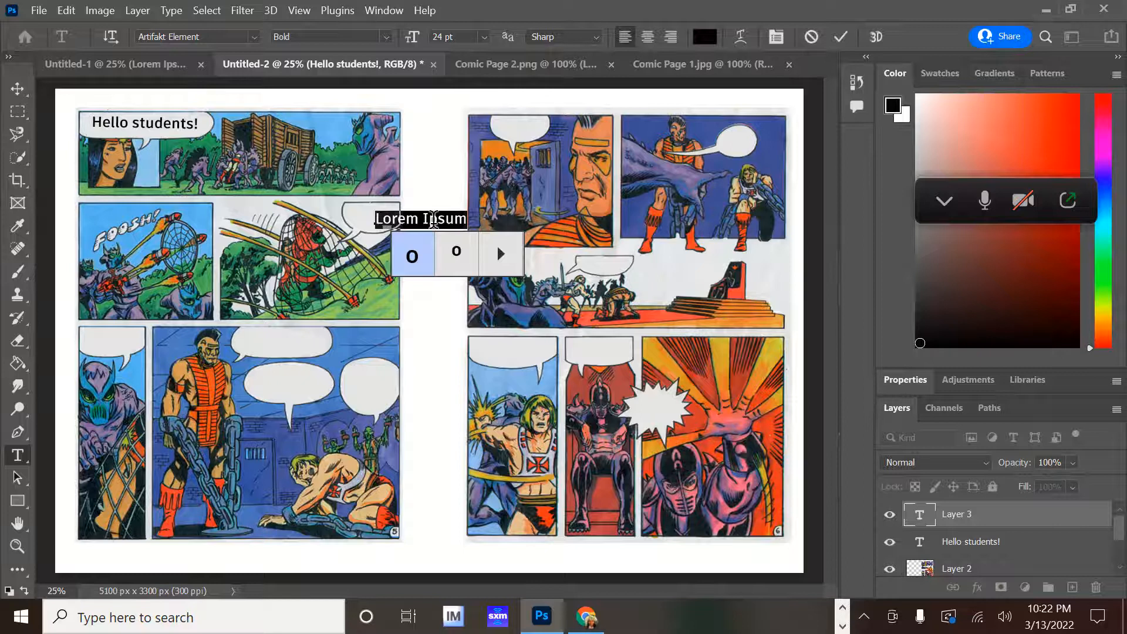
pyautogui.click(498, 252)
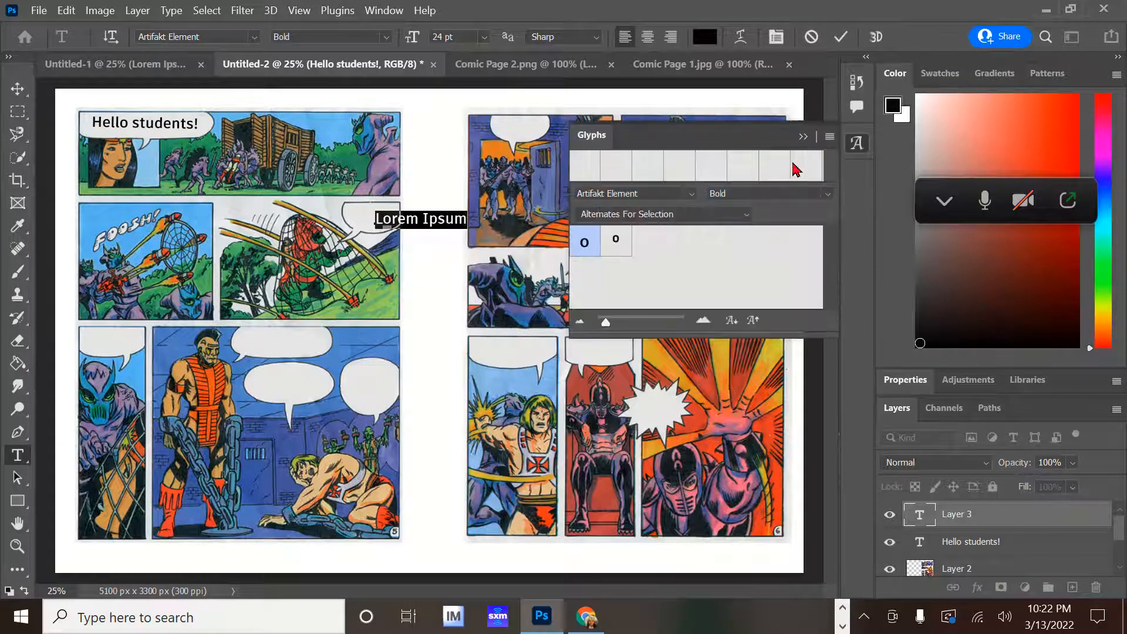
pyautogui.click(804, 137)
pyautogui.click(405, 220)
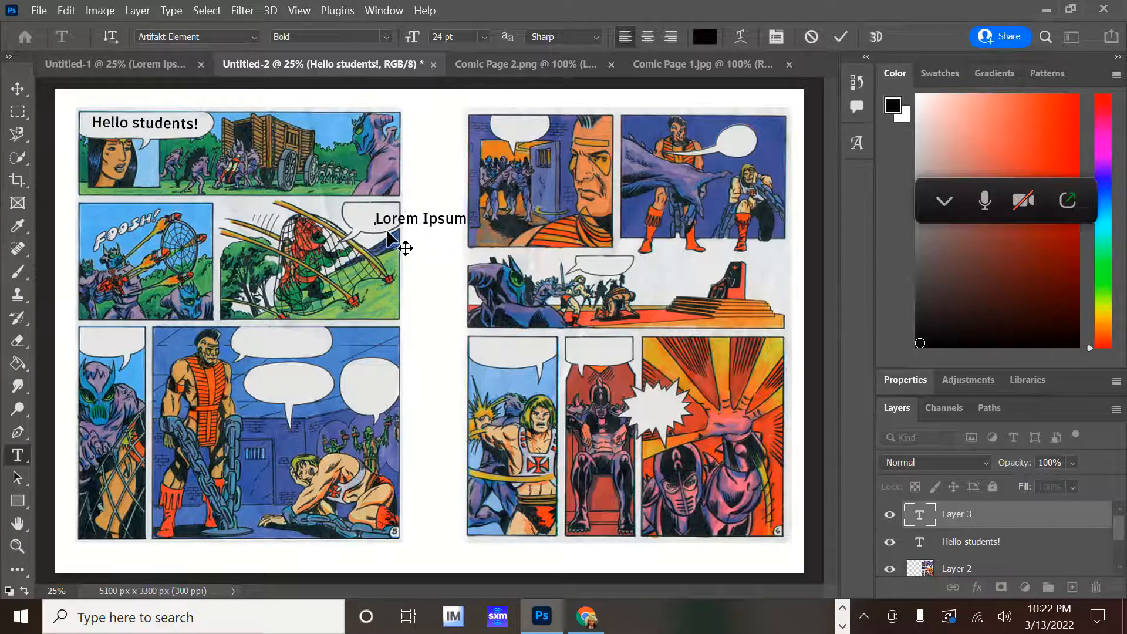
pyautogui.moveTo(375, 218); pyautogui.dragTo(533, 229)
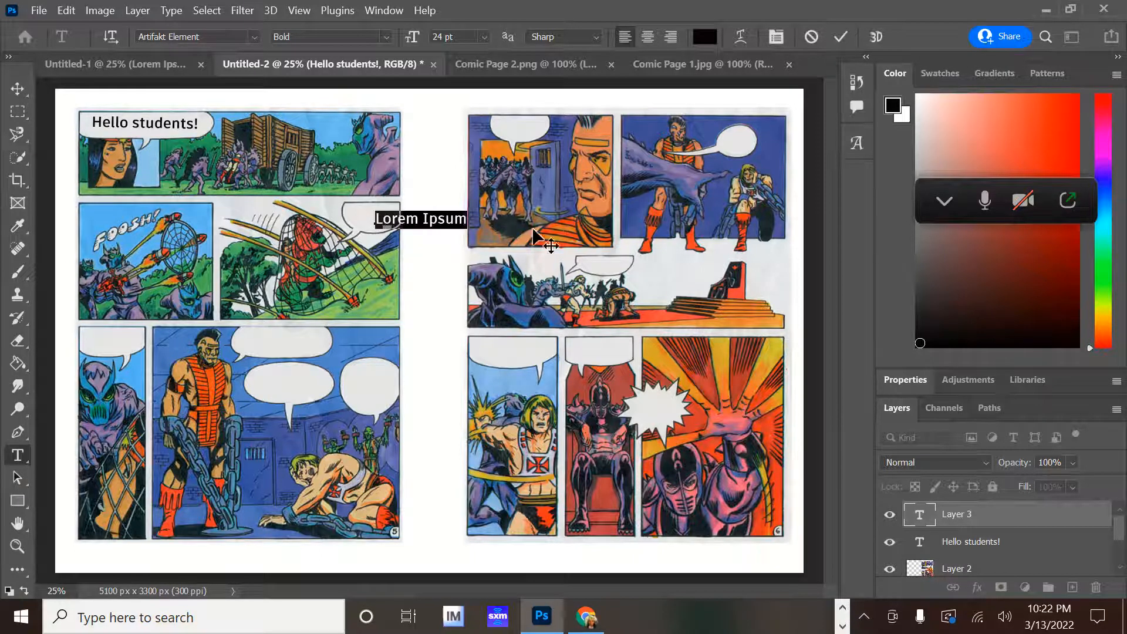
pyautogui.write('Hel')
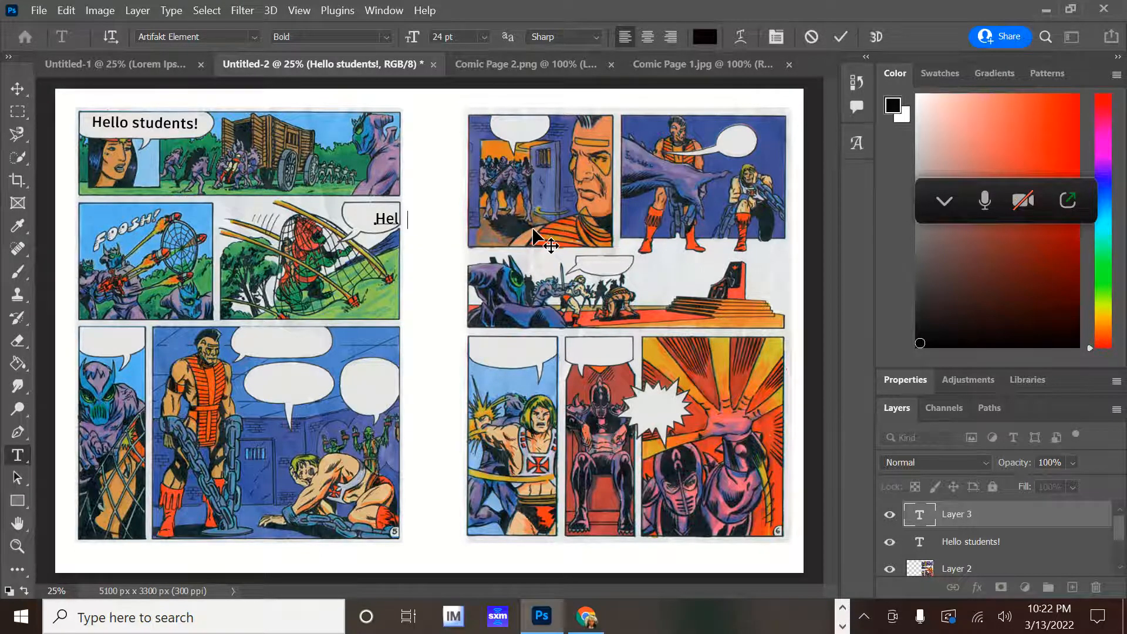
pyautogui.write('p me')
pyautogui.moveTo(439, 255); pyautogui.dragTo(408, 246)
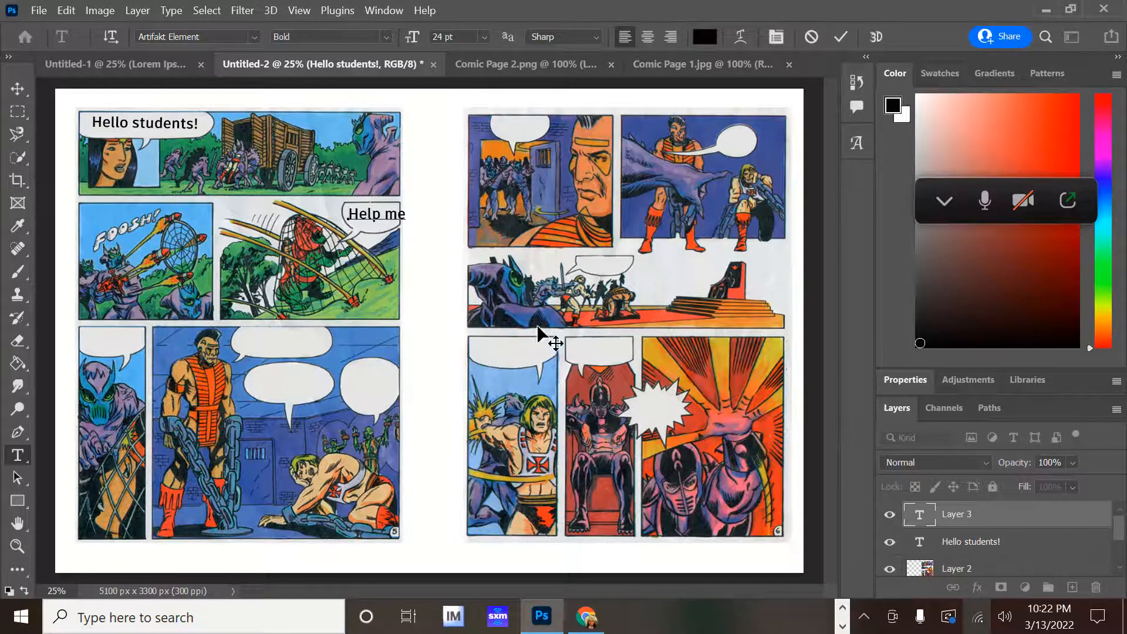
# Commit the "Help me" text on its layer.
pyautogui.click(40, 11)
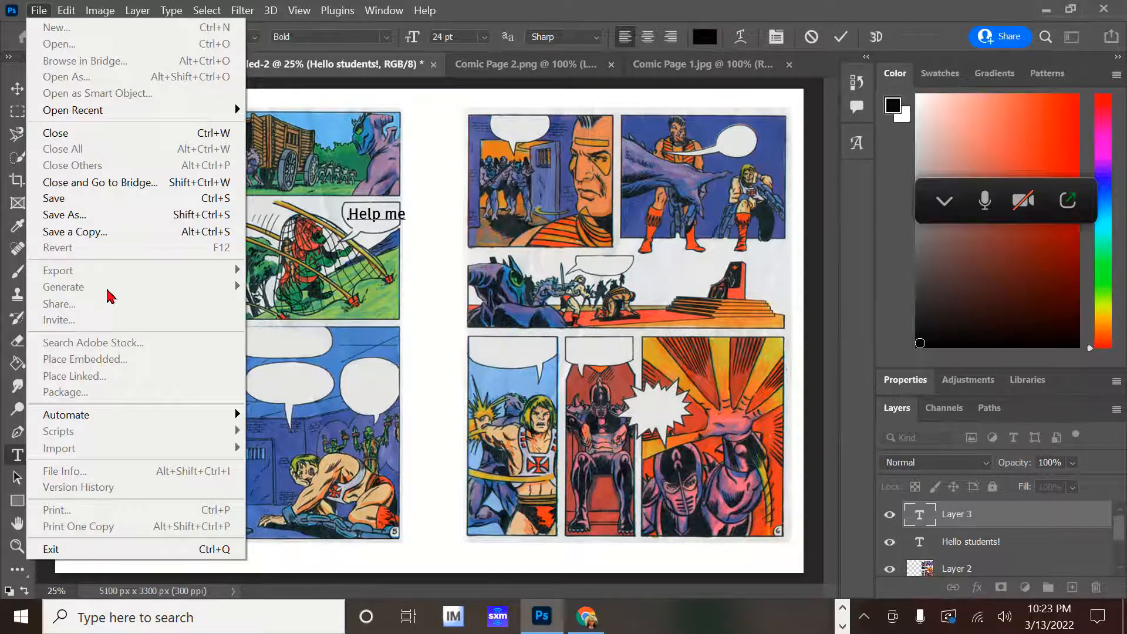
pyautogui.click(422, 271)
pyautogui.click(939, 516)
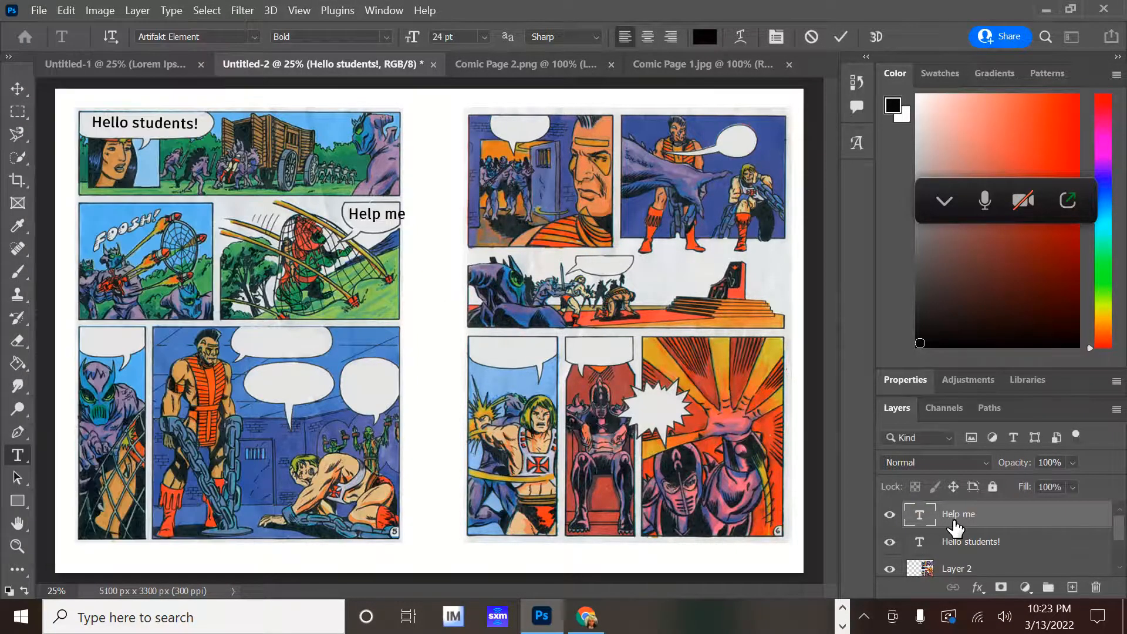
# Start an Export As of the two-page comic document and choose JPG as the file format.
pyautogui.click(39, 11)
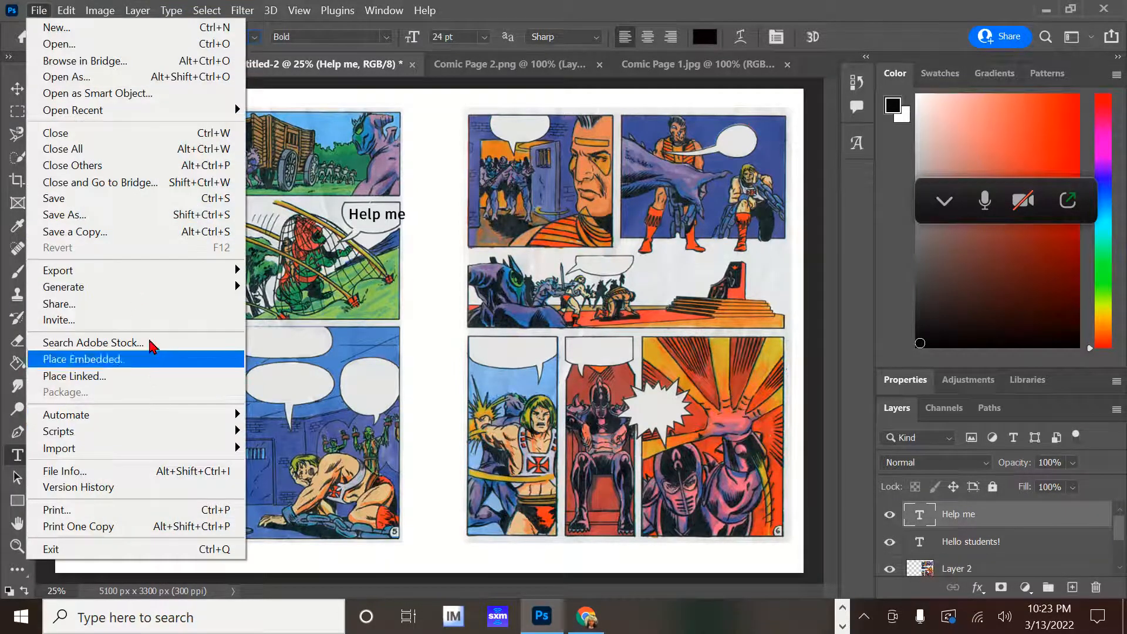
pyautogui.moveTo(170, 273)
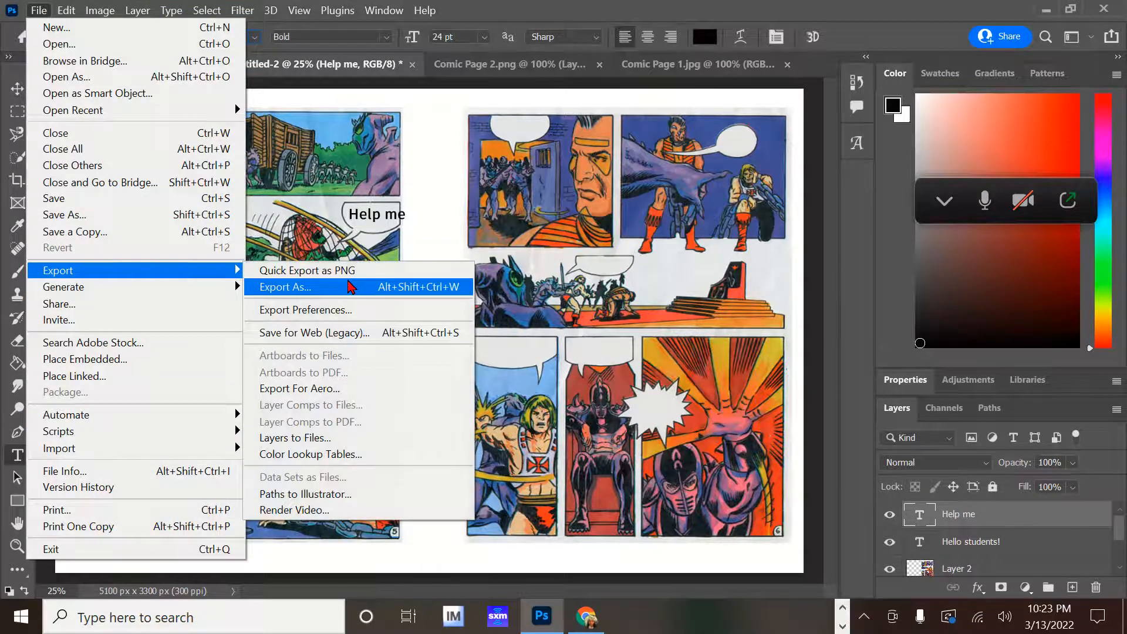
pyautogui.hotkey('ctrl', 'alt', 'shift', 'w')
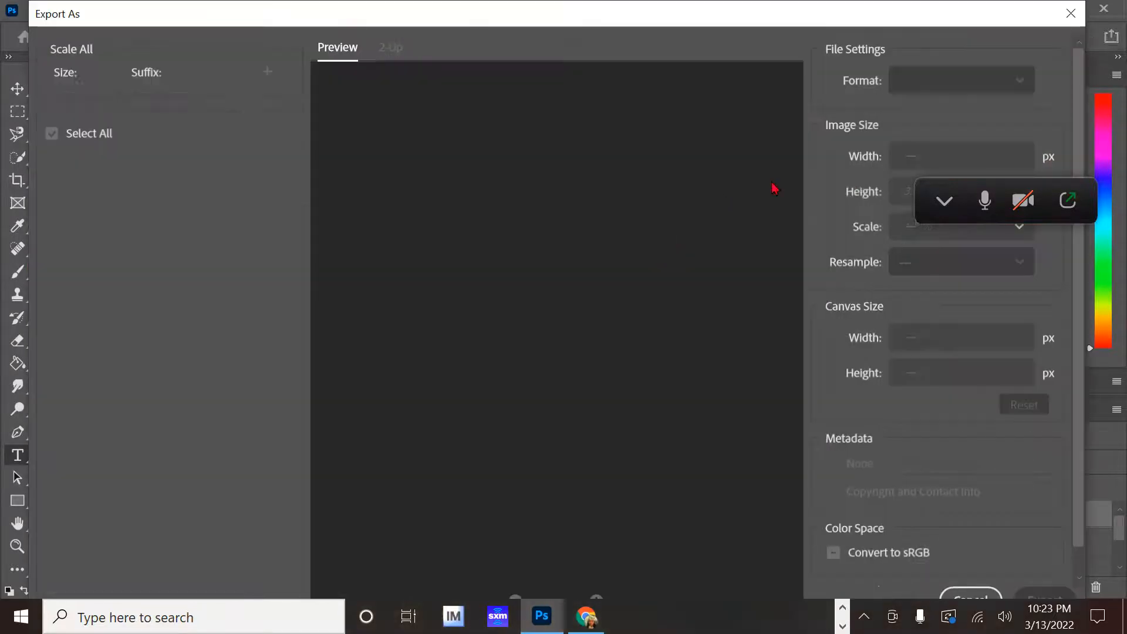
pyautogui.click(1016, 85)
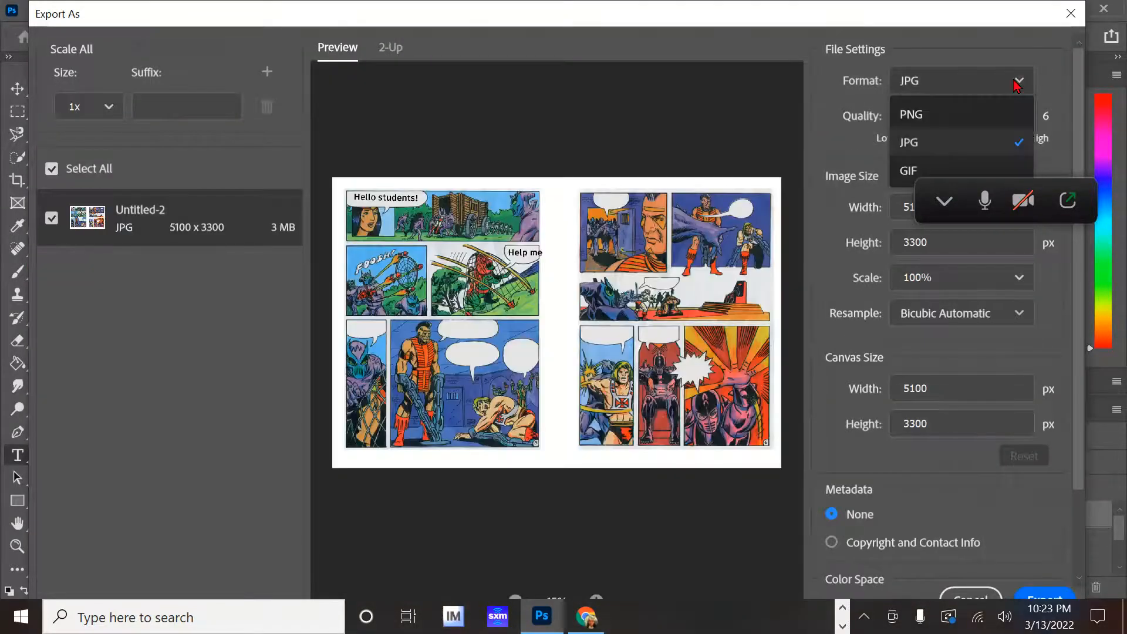
pyautogui.click(971, 144)
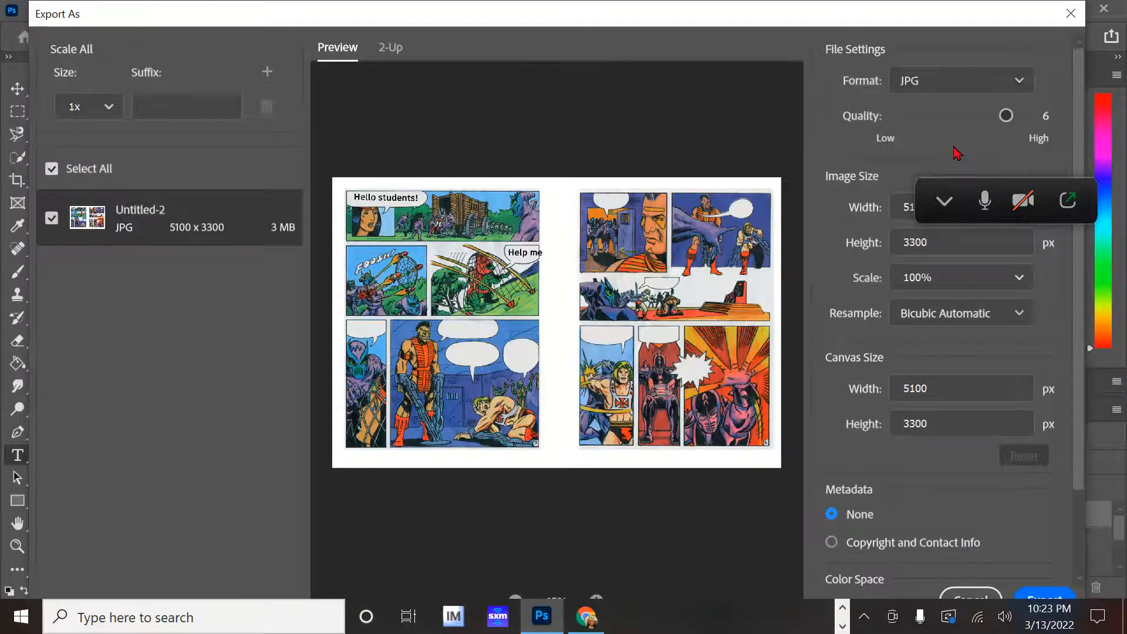
# Export the JPG to the Downloads folder, replacing the existing file "Hello students comic book pages.jpg".
pyautogui.click(1049, 600)
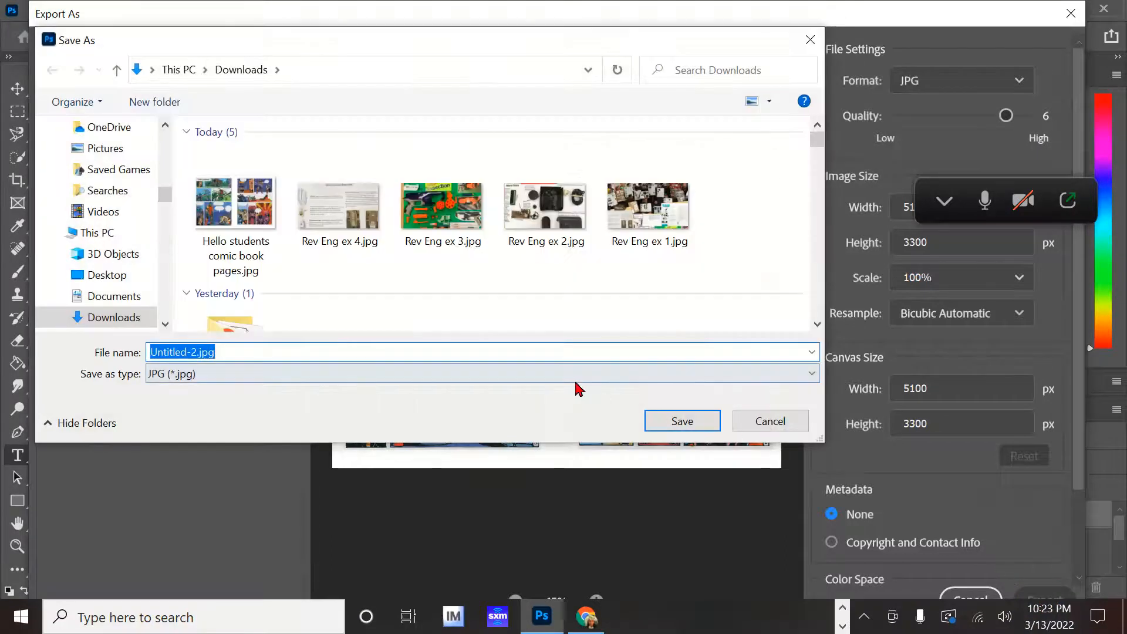
pyautogui.click(265, 262)
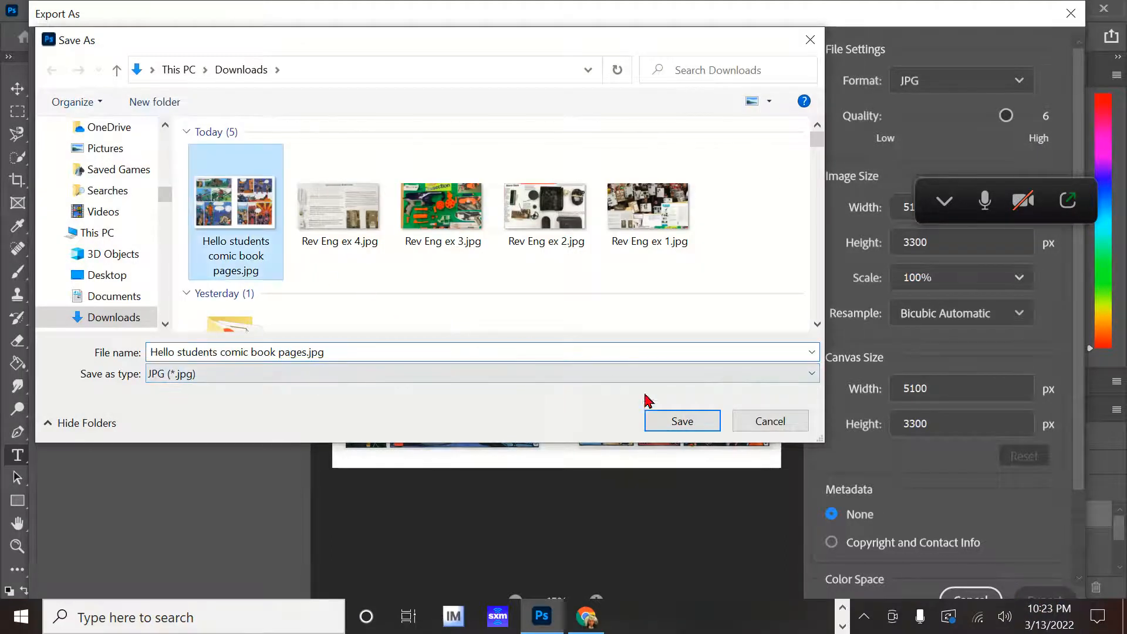
pyautogui.click(683, 421)
pyautogui.click(613, 314)
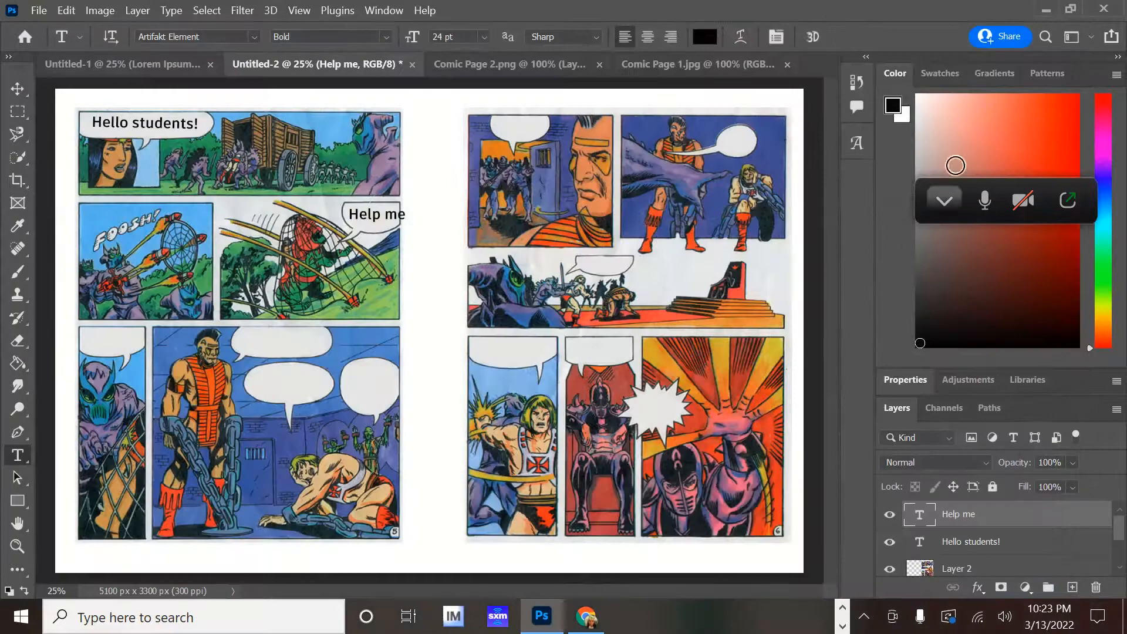
# Switch to the Schoology assignment page in Chrome and open the agenda's Google Photos album link.
pyautogui.click(1046, 11)
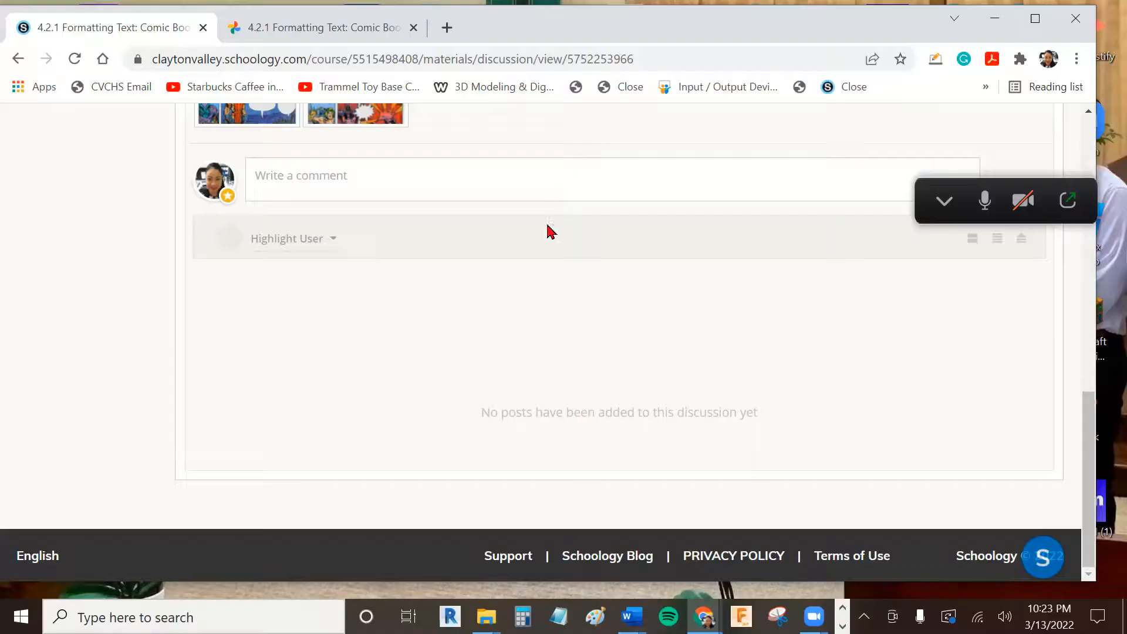
pyautogui.scroll(8, 548, 229)
pyautogui.scroll(1, 550, 228)
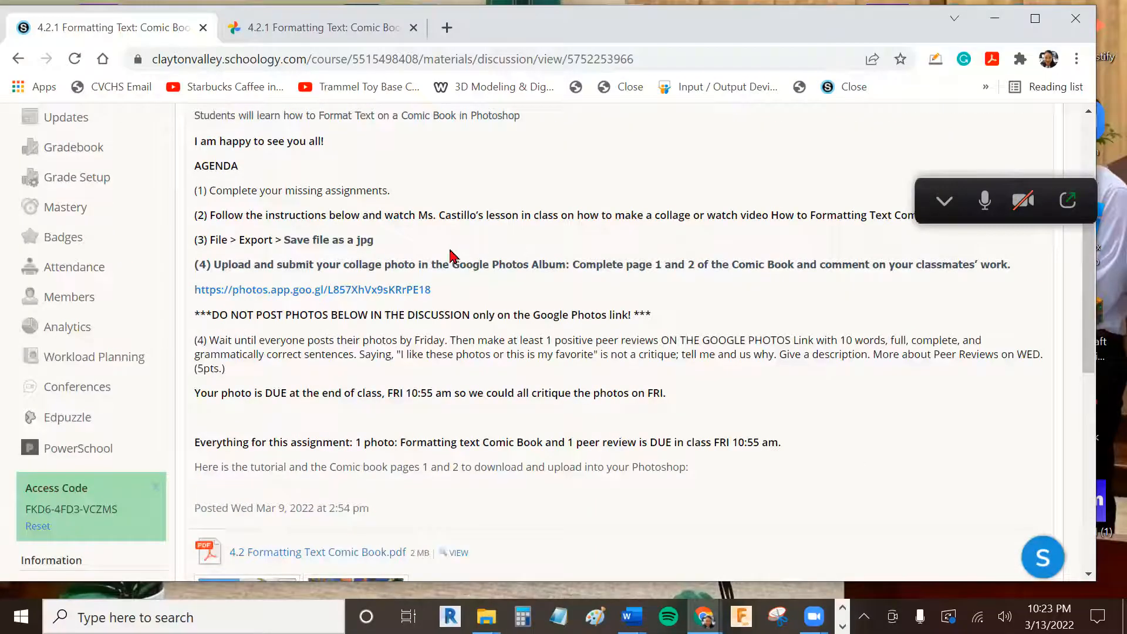
pyautogui.click(416, 290)
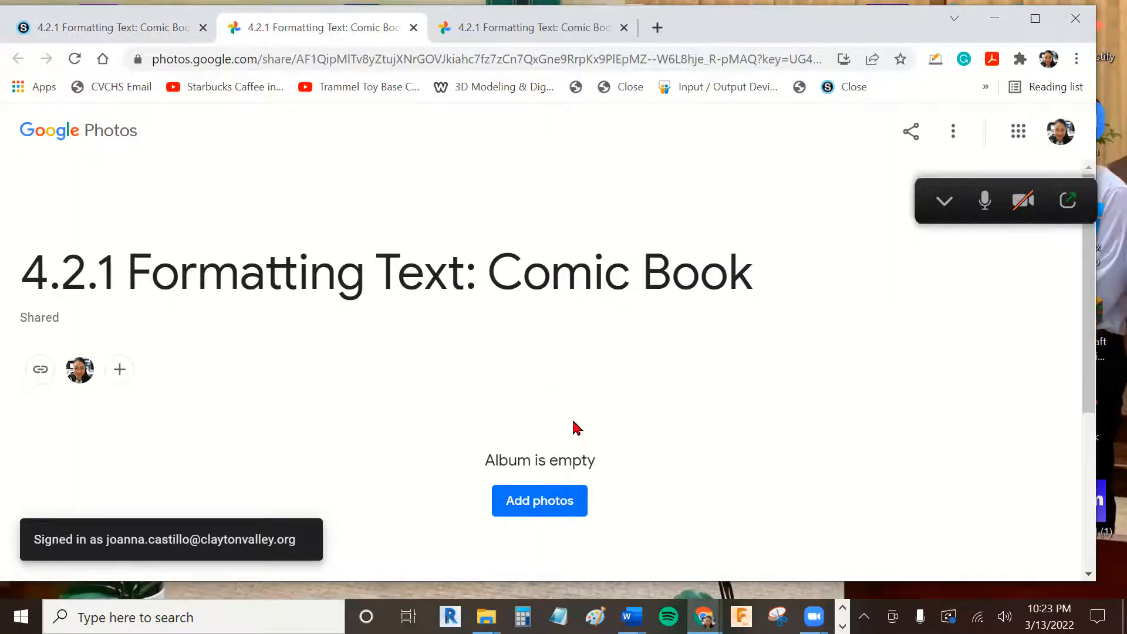
# Upload "Hello students comic book pages.jpg" from the computer's Downloads folder to the "4.2.1 Formatting Text: Comic Book" album.
pyautogui.click(568, 507)
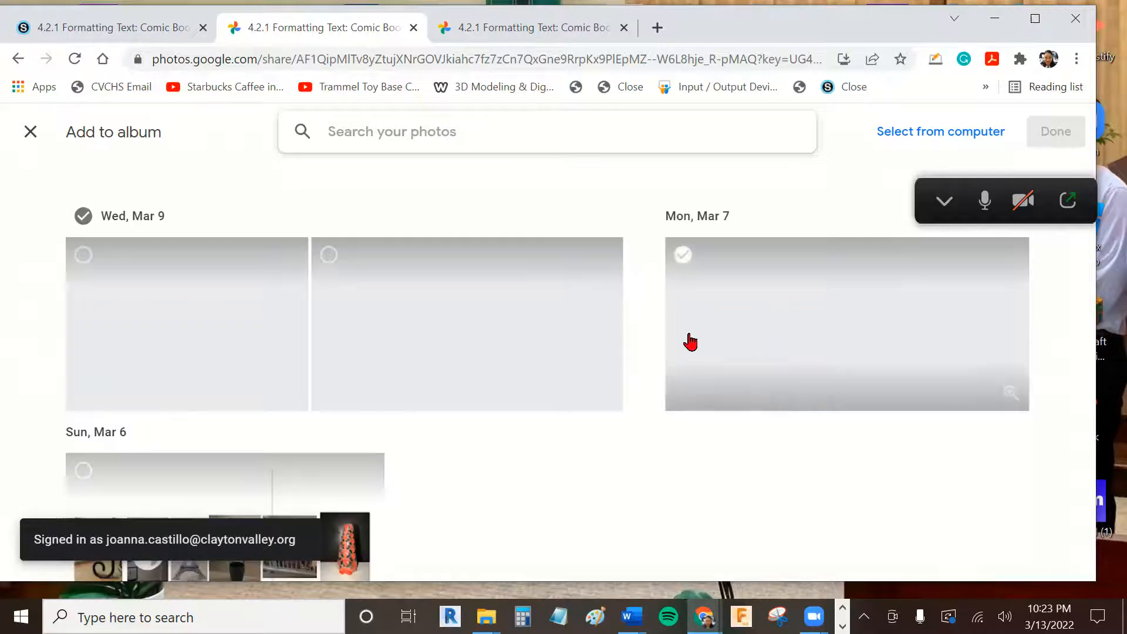
pyautogui.click(30, 132)
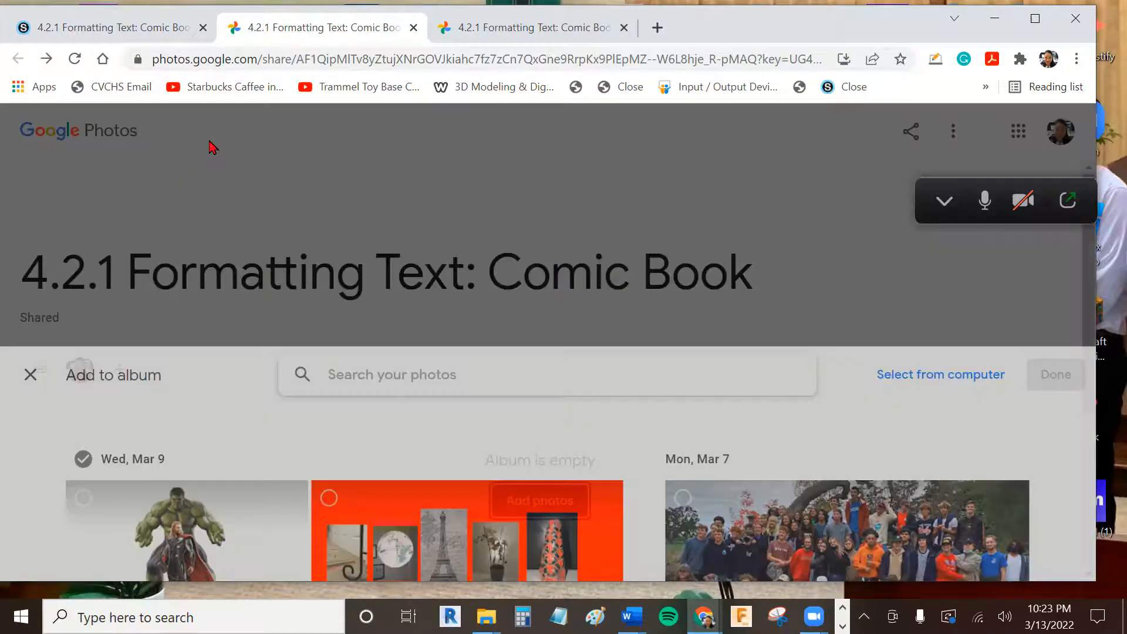
pyautogui.click(563, 504)
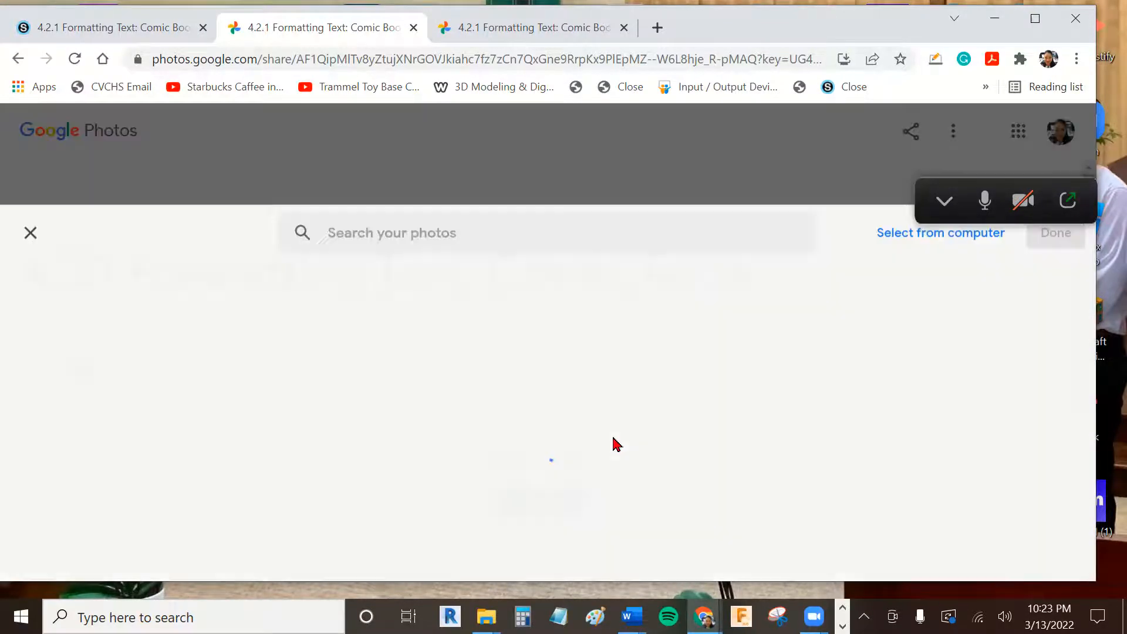
pyautogui.click(885, 144)
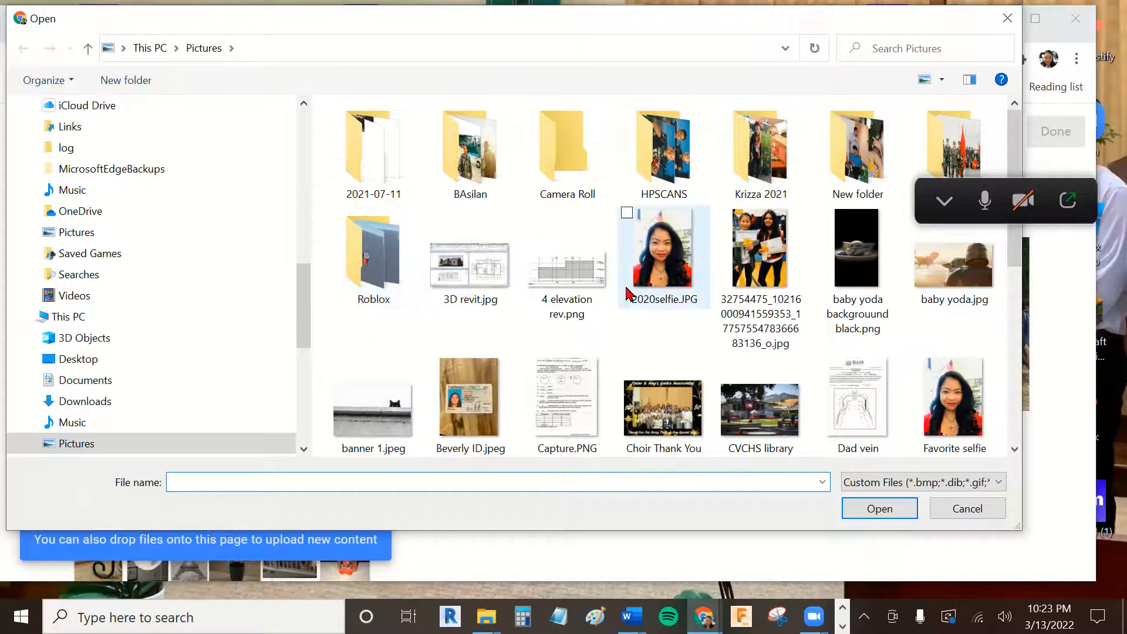
pyautogui.scroll(3, 191, 182)
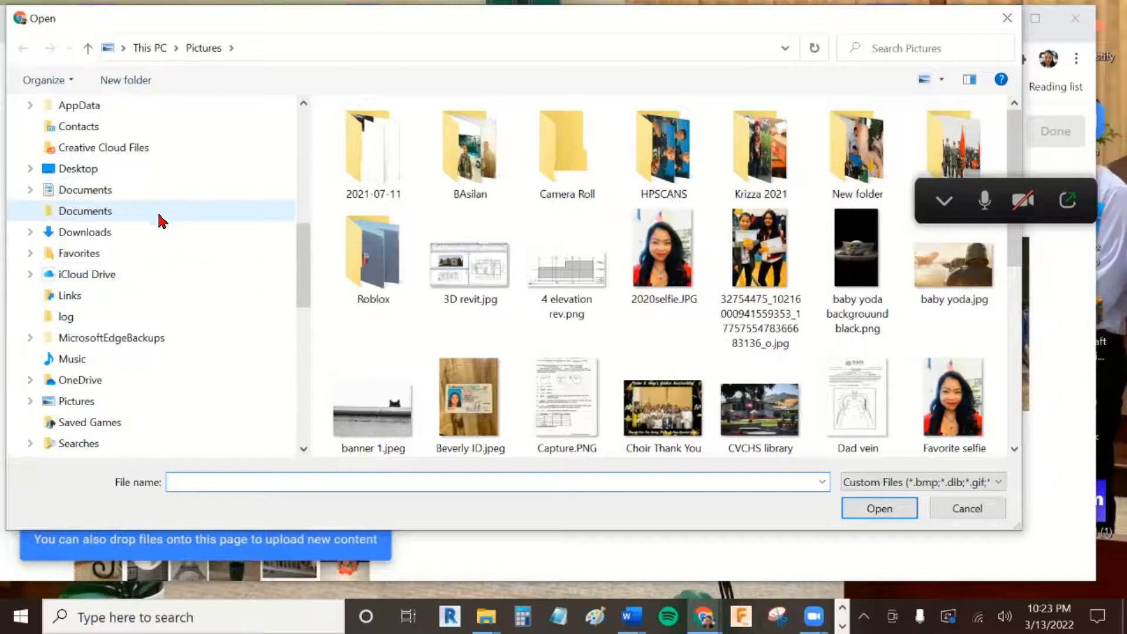
pyautogui.click(154, 238)
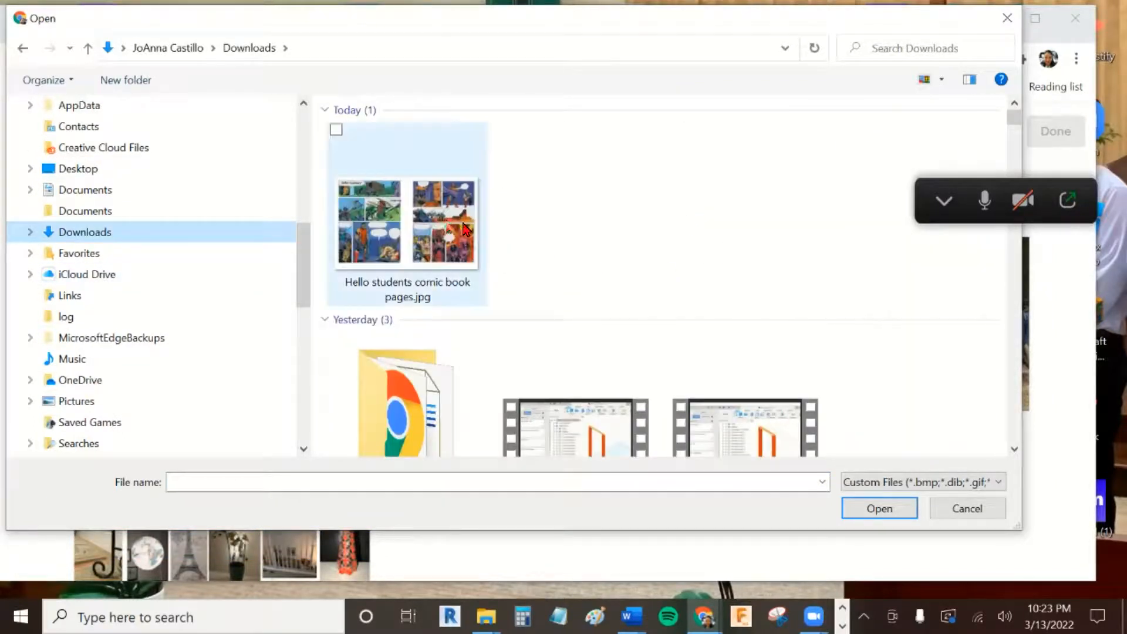
pyautogui.click(415, 202)
pyautogui.click(857, 504)
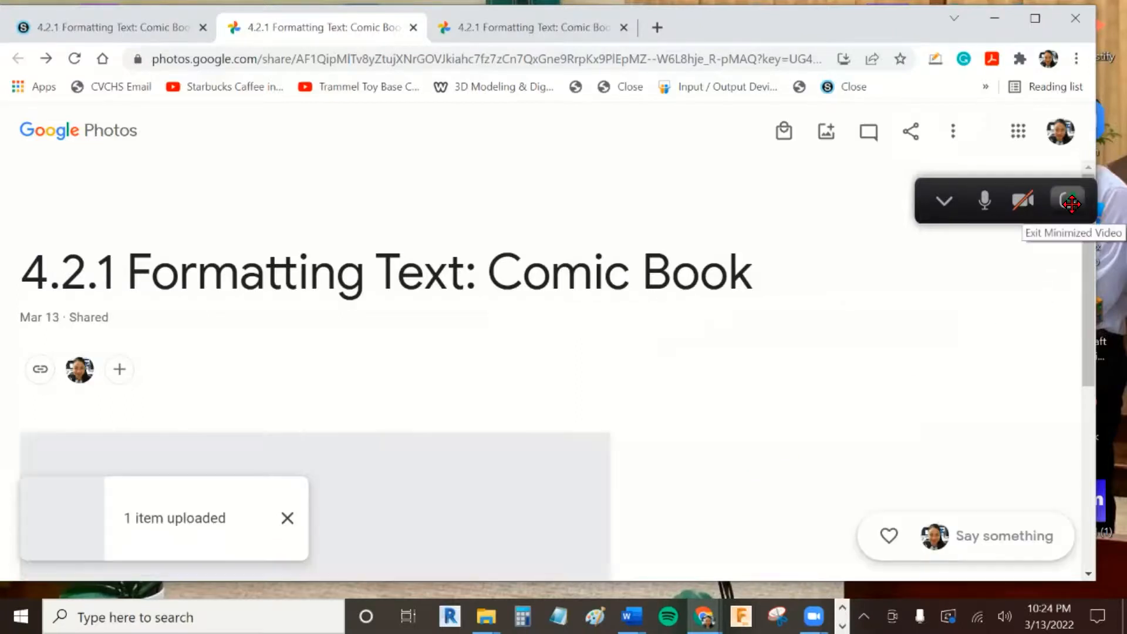
pyautogui.scroll(-5, 955, 316)
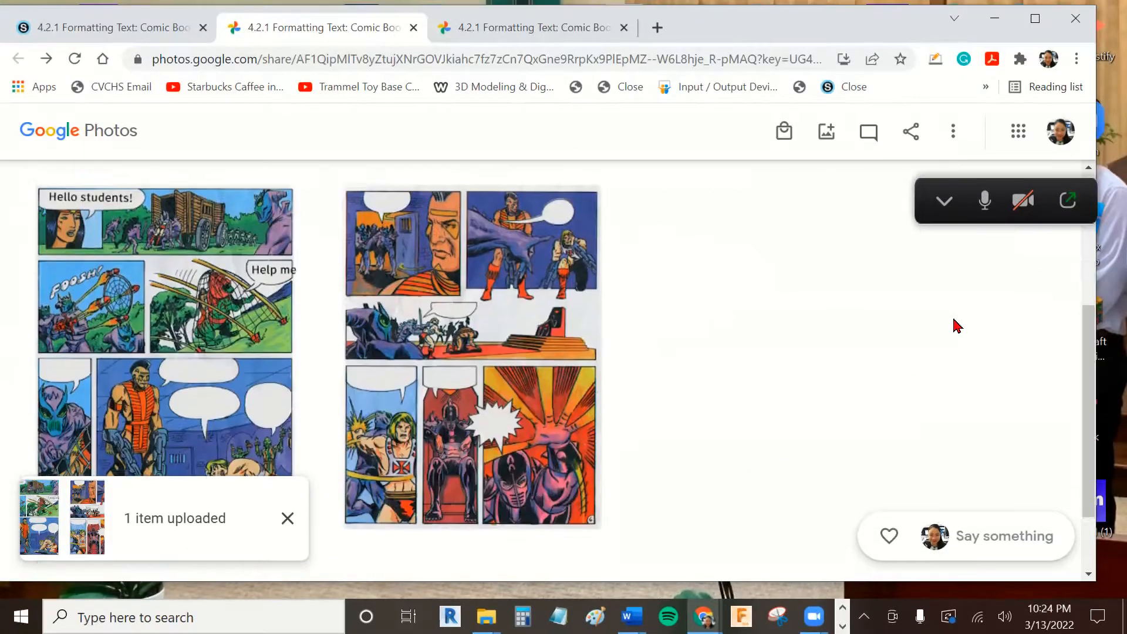
pyautogui.click(1066, 200)
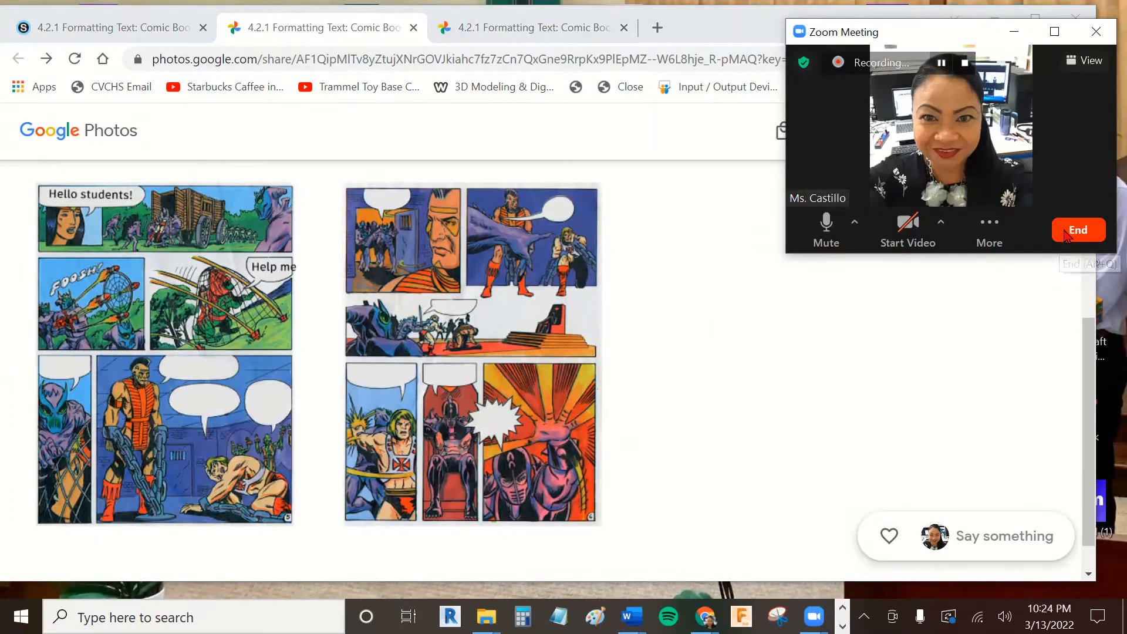